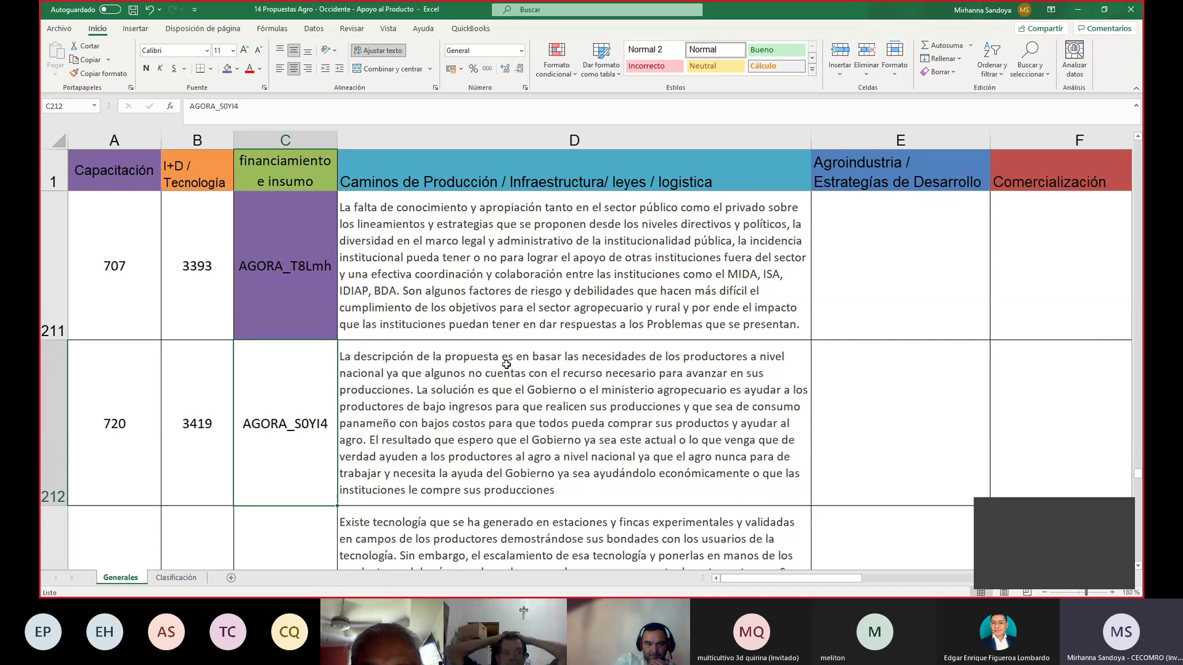
# Fill code cell C212 with the green used by the financiamiento e insumo header.
pyautogui.click(388, 420)
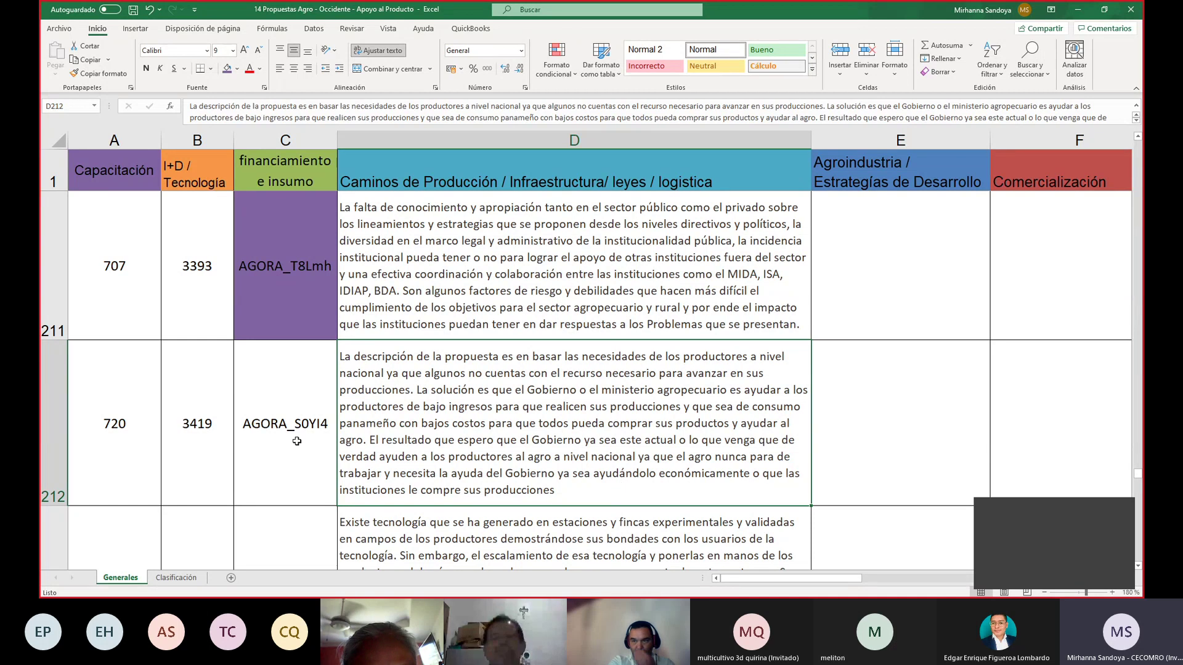
pyautogui.click(277, 434)
pyautogui.click(236, 68)
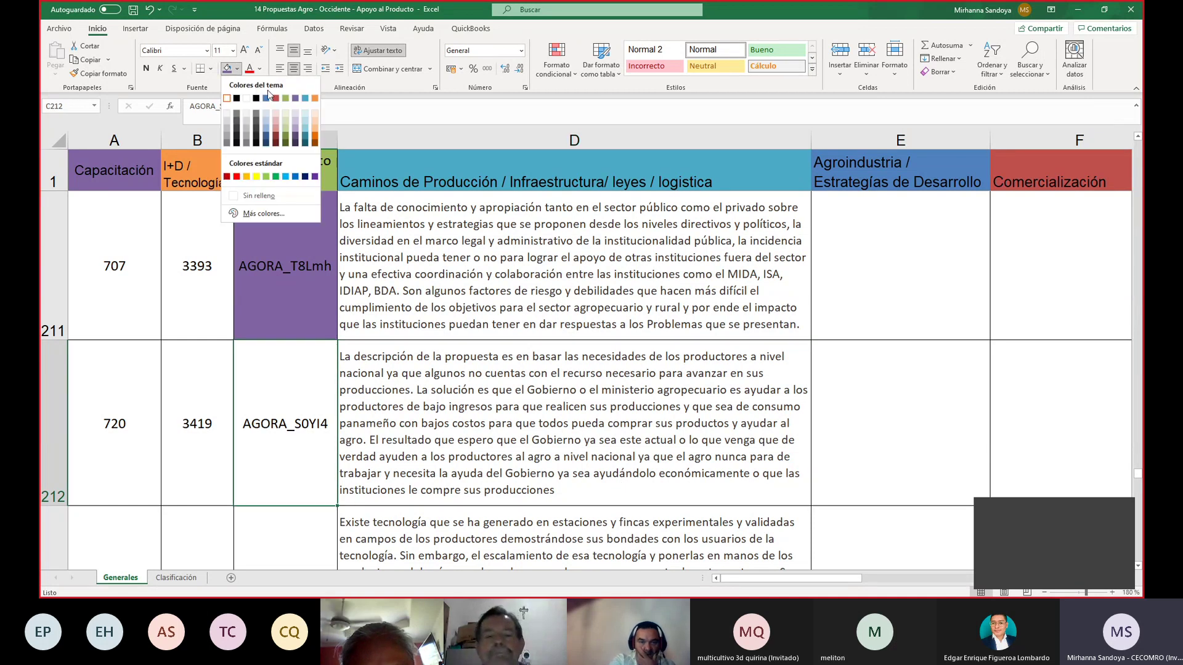
pyautogui.click(270, 159)
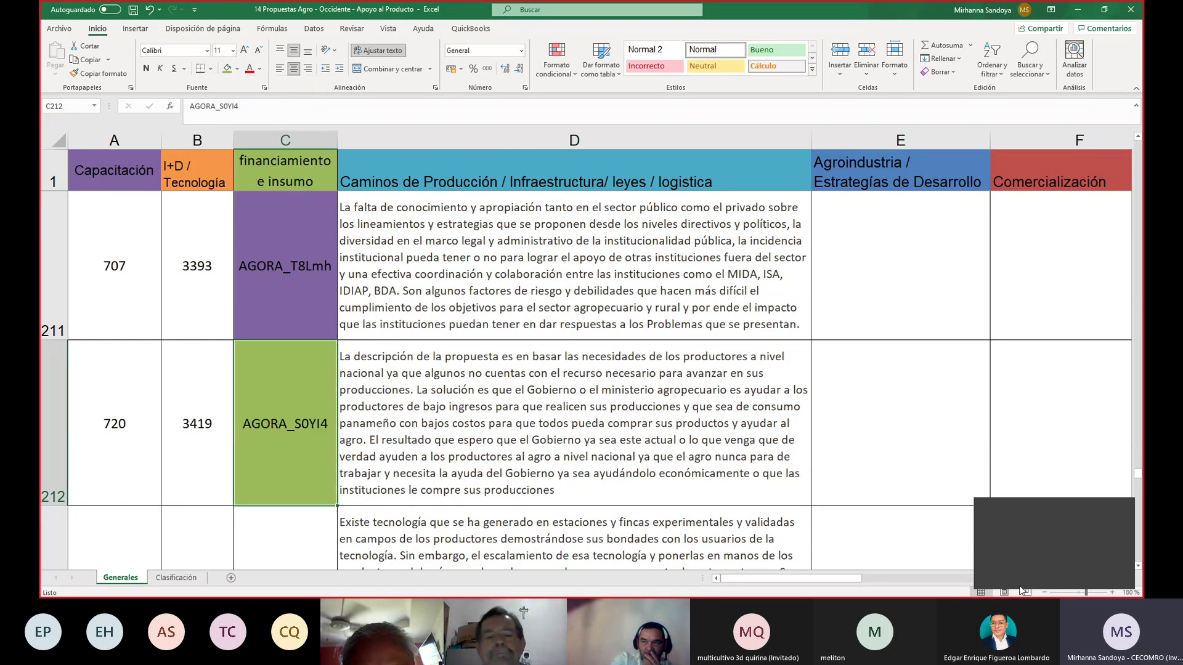
# Fill code cell C213 with the orange used by the I+D / Tecnología header.
pyautogui.click(1137, 567)
pyautogui.click(1137, 566)
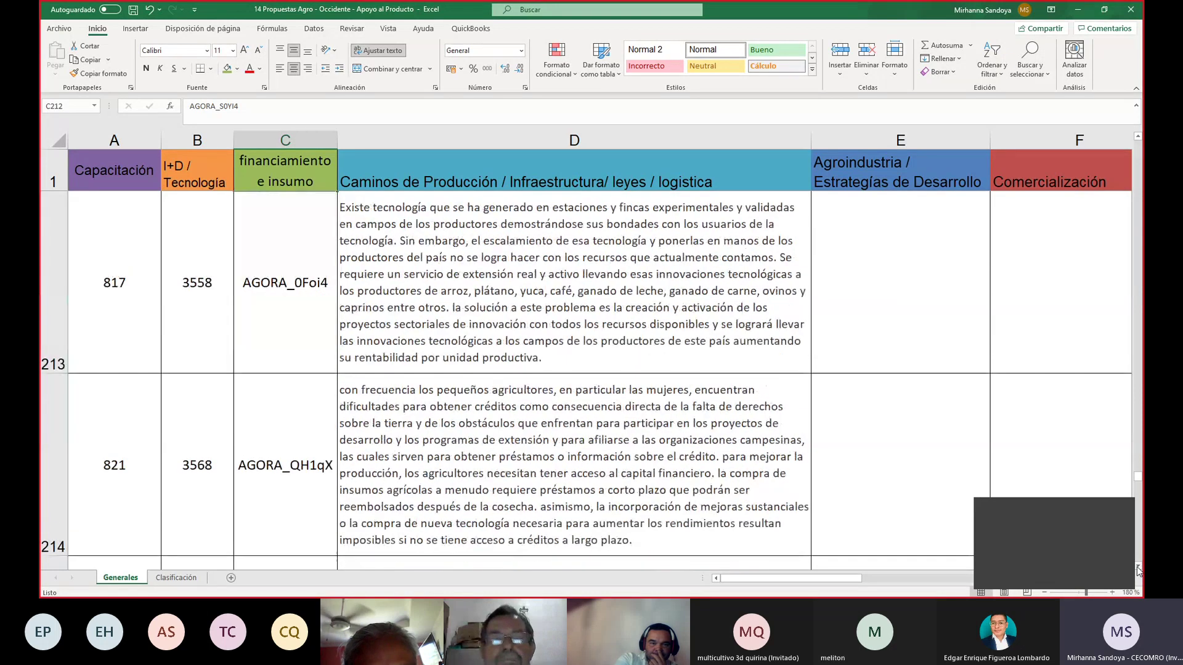
pyautogui.click(285, 300)
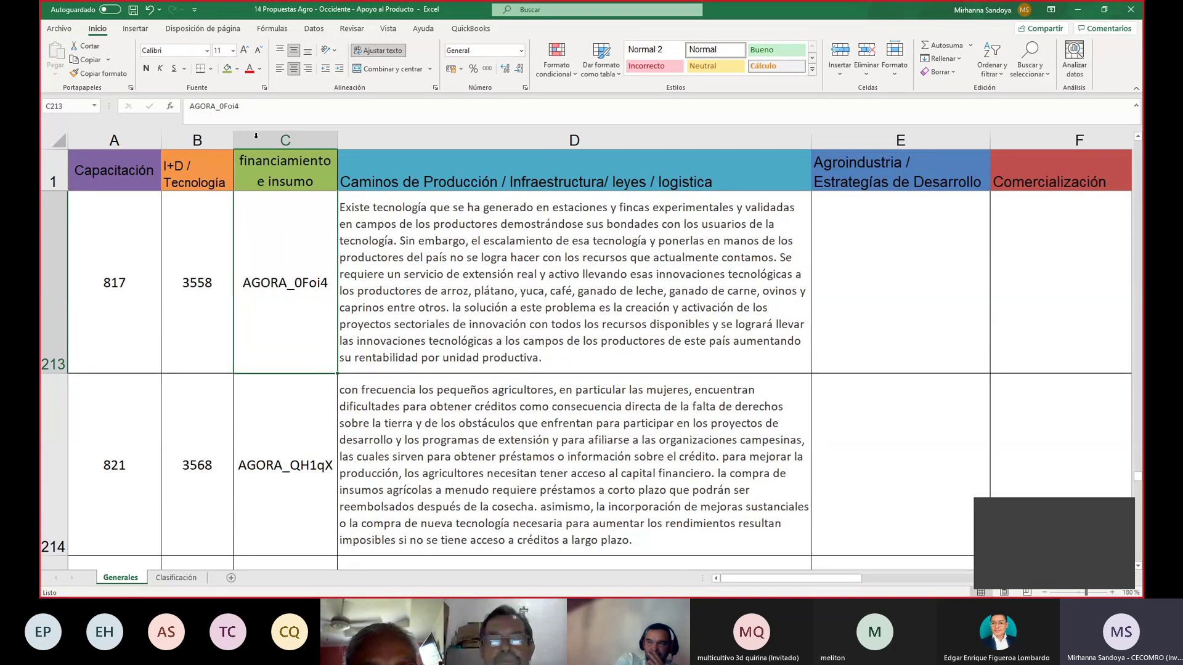
pyautogui.click(238, 68)
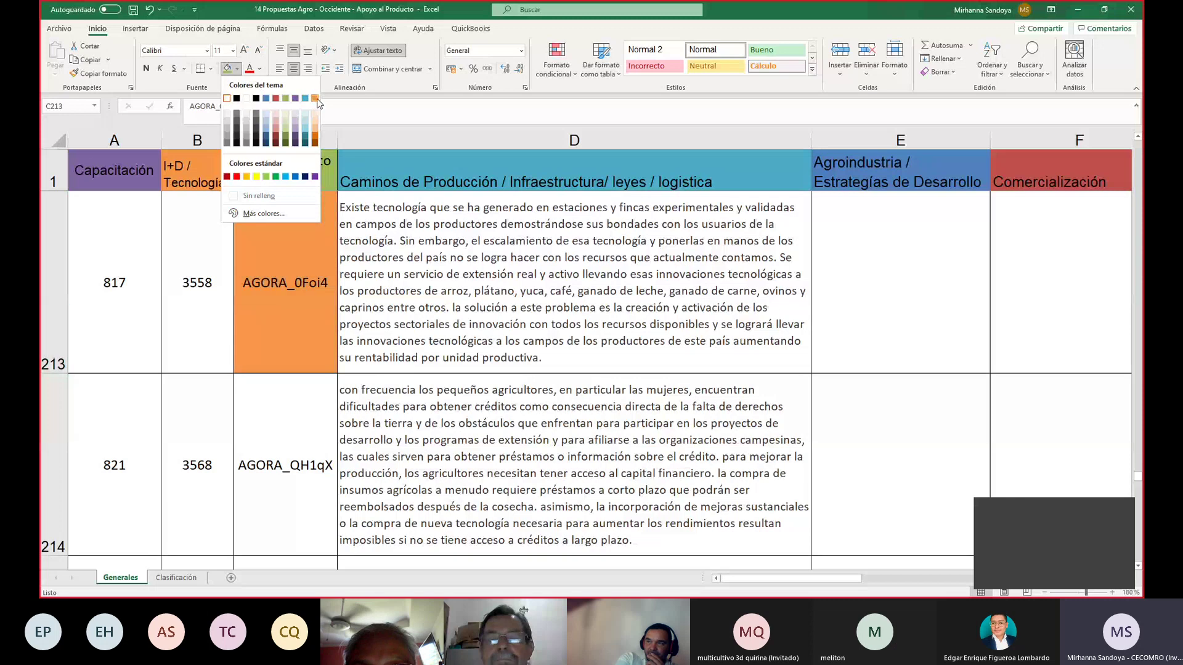
pyautogui.click(318, 99)
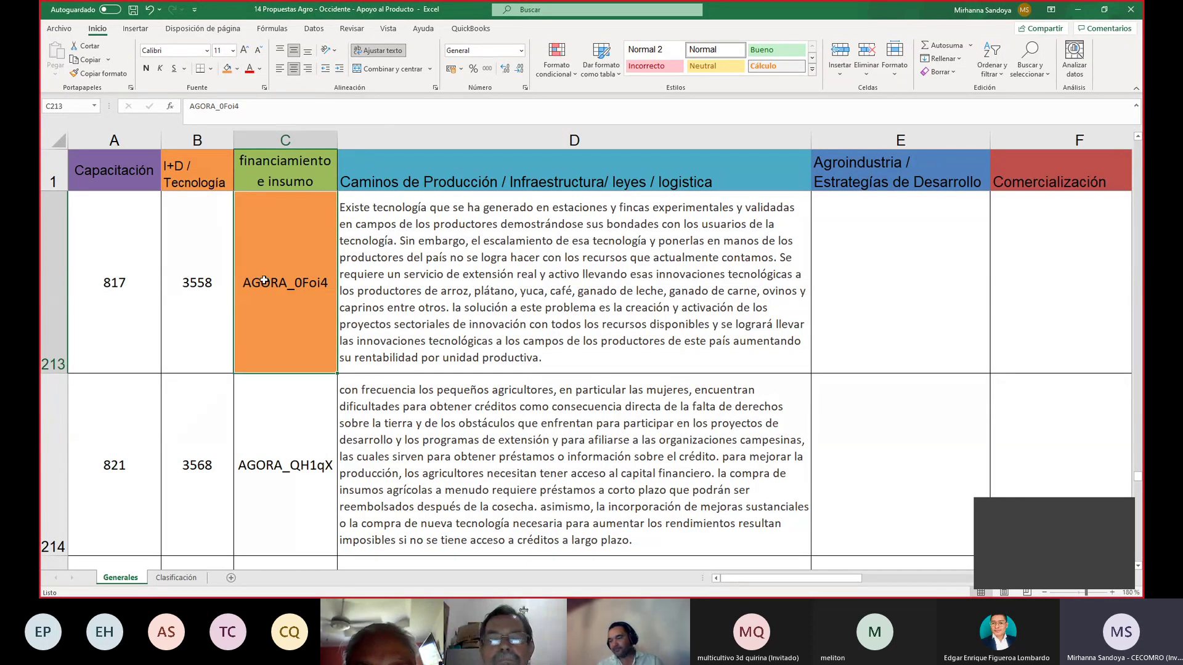
# Fill code cells C214 and C216 with the green of the financiamiento e insumo category.
pyautogui.click(286, 455)
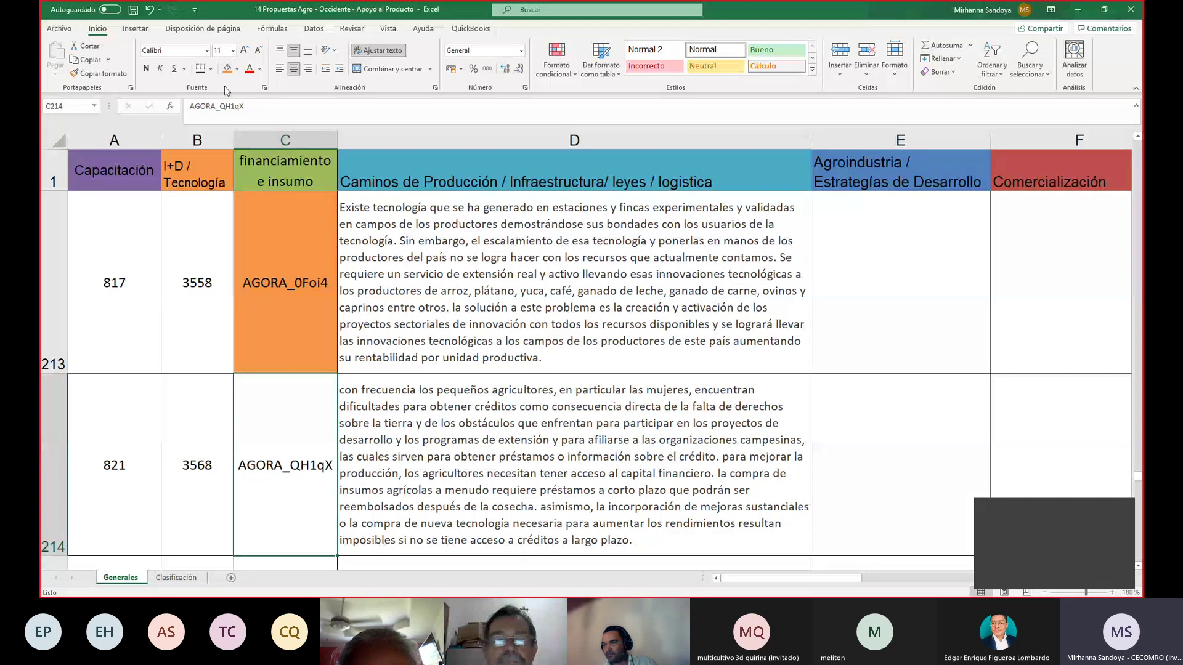
pyautogui.click(237, 68)
pyautogui.click(269, 173)
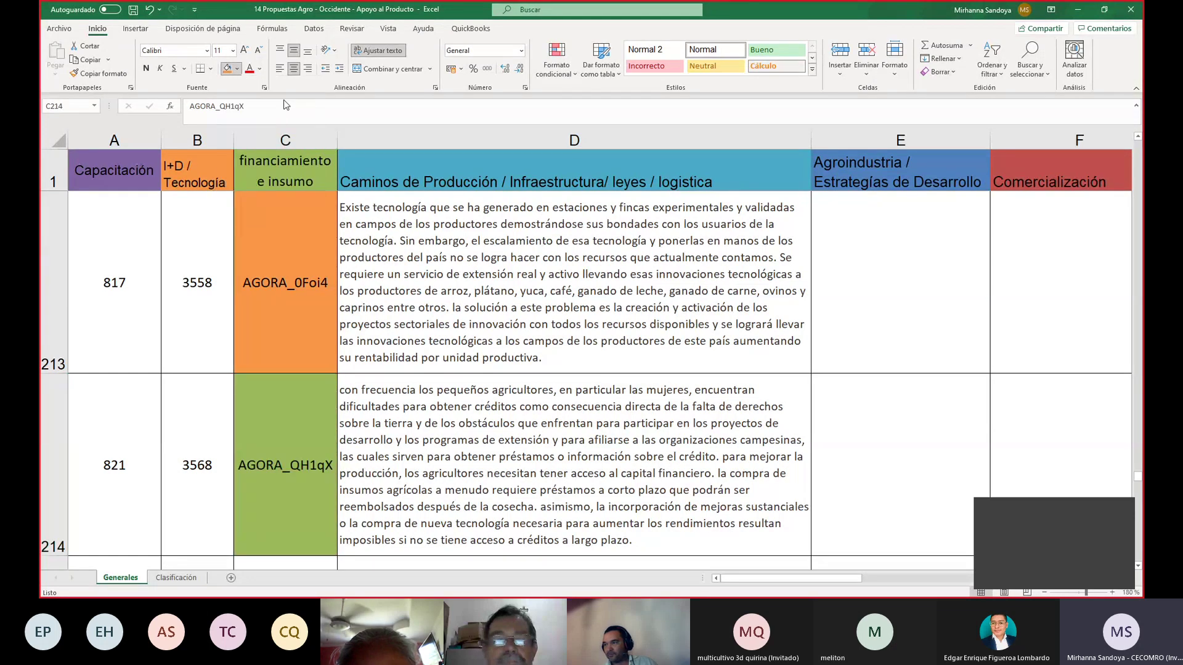
pyautogui.scroll(-1, 477, 466)
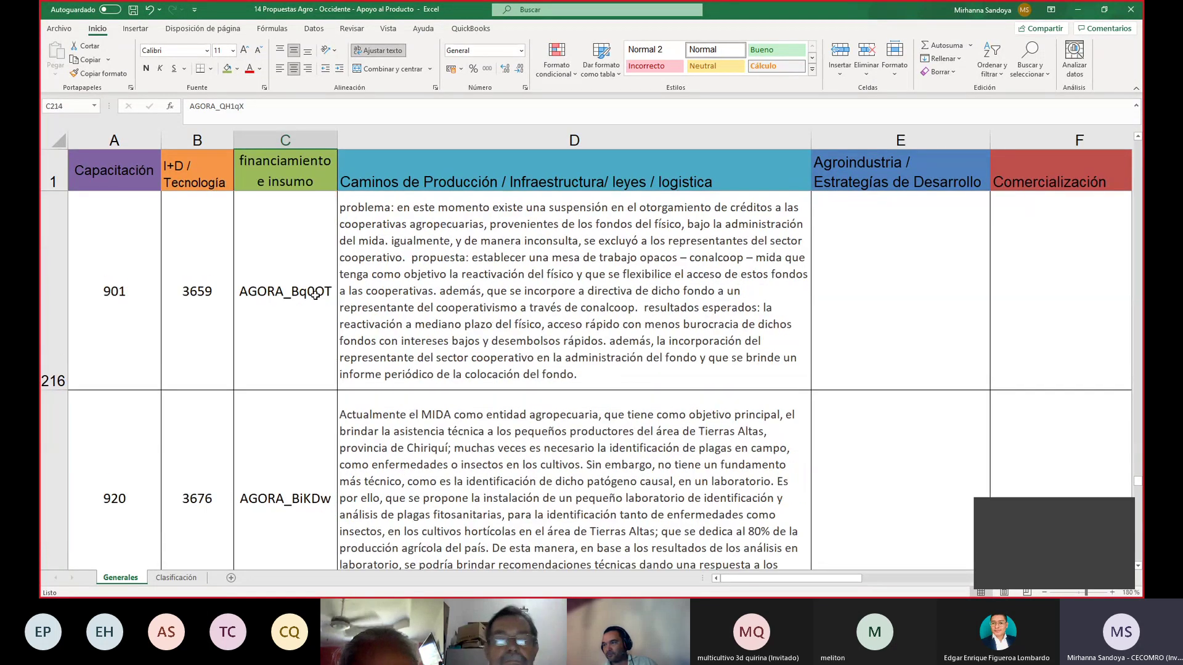
pyautogui.click(312, 292)
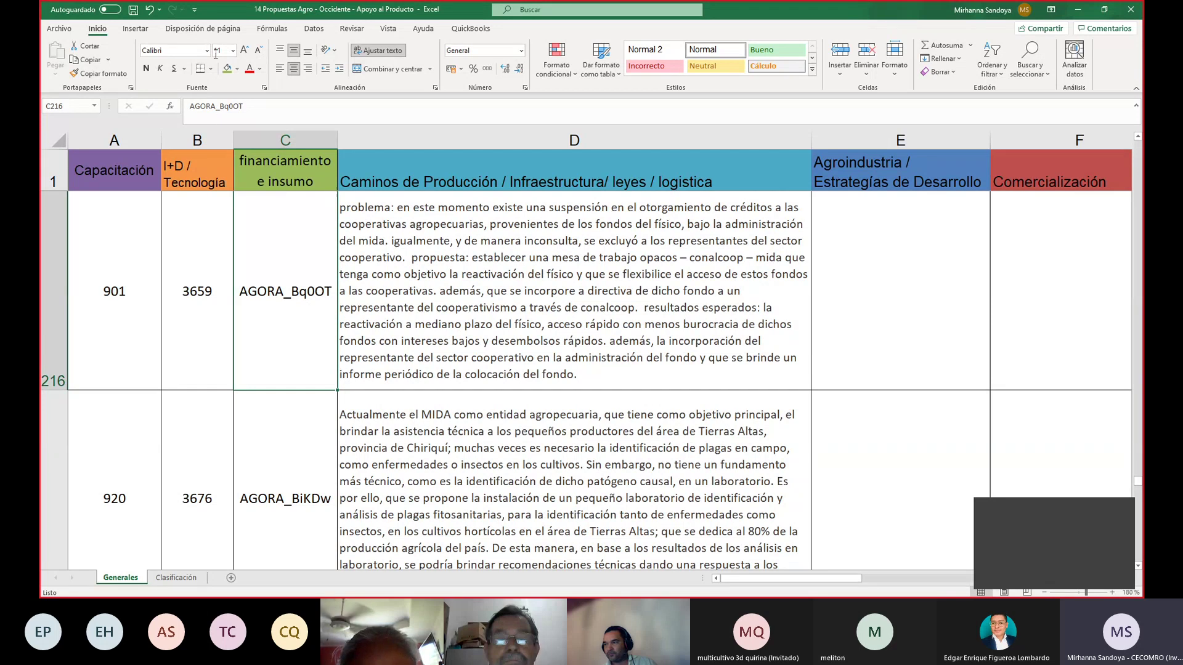
pyautogui.click(226, 68)
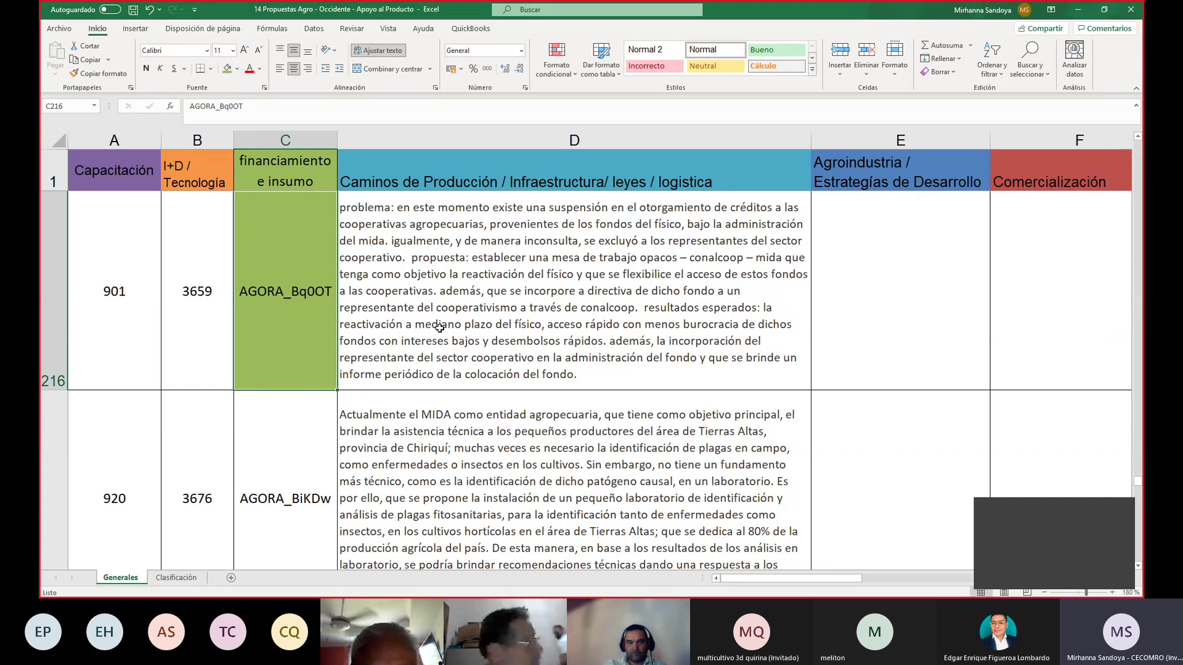
# Fill code cell C217 with the orange of the I+D / Tecnología category.
pyautogui.click(331, 445)
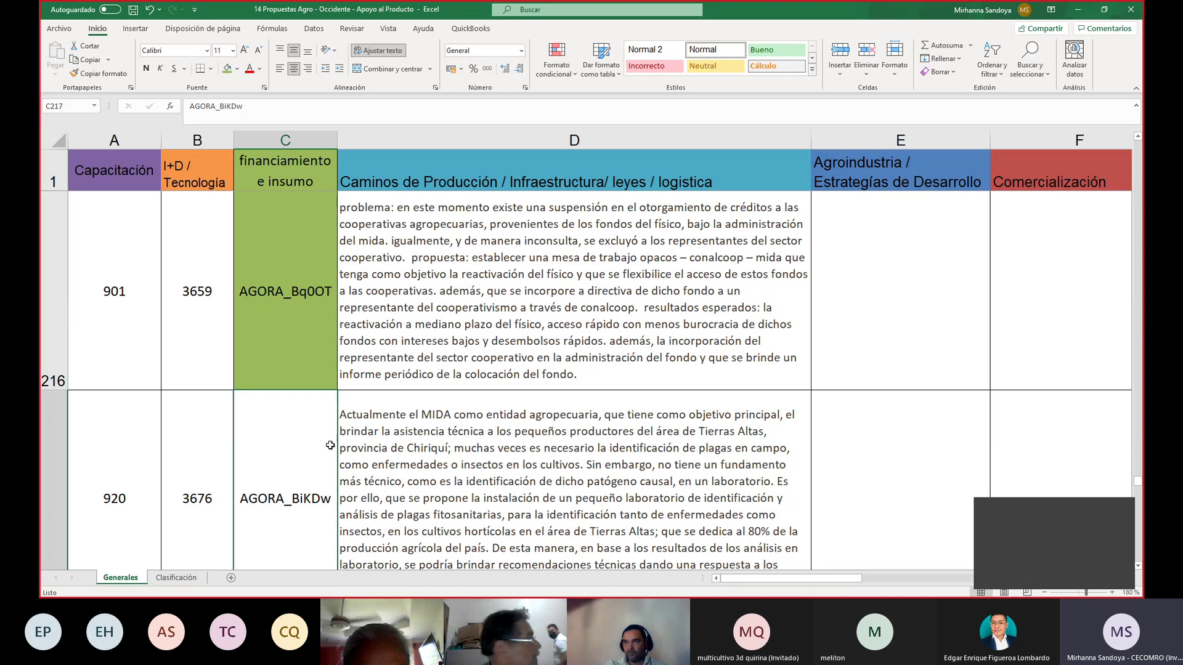
pyautogui.scroll(-1, 330, 444)
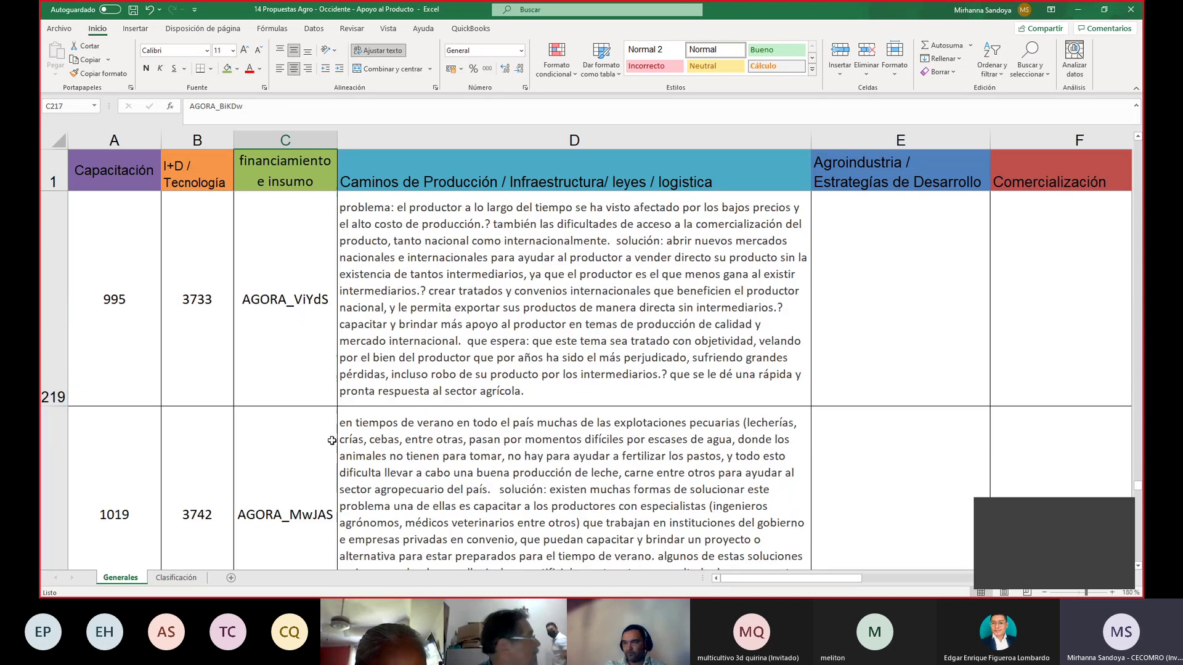
pyautogui.scroll(1, 335, 437)
pyautogui.click(575, 475)
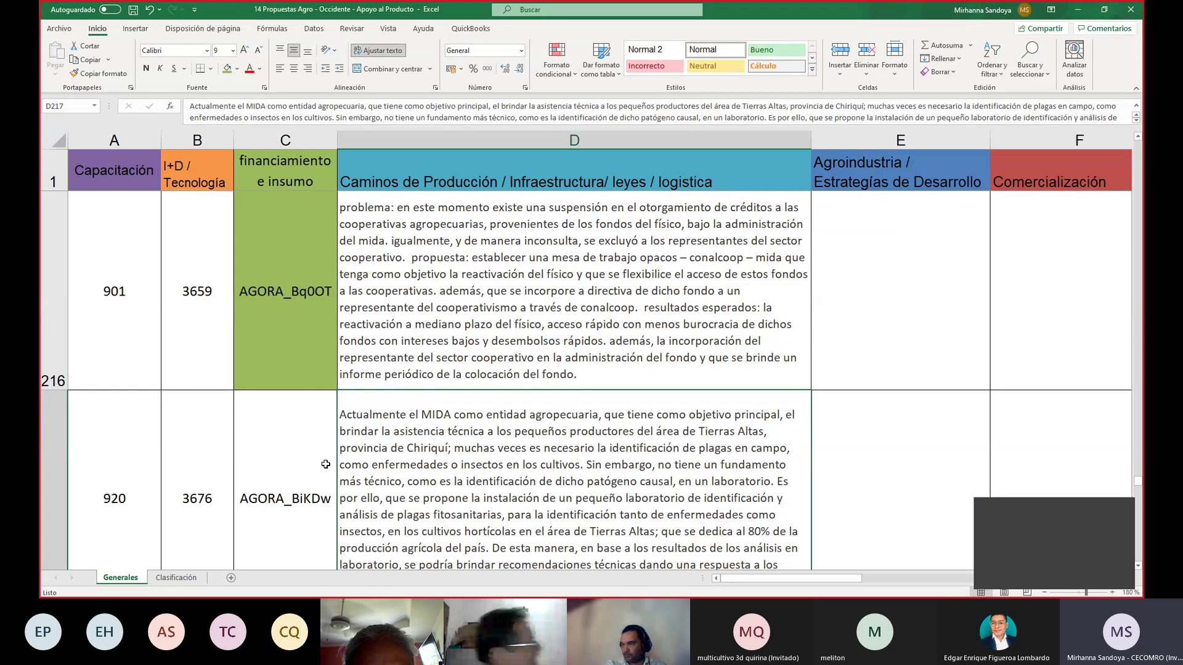
pyautogui.click(286, 459)
pyautogui.click(237, 69)
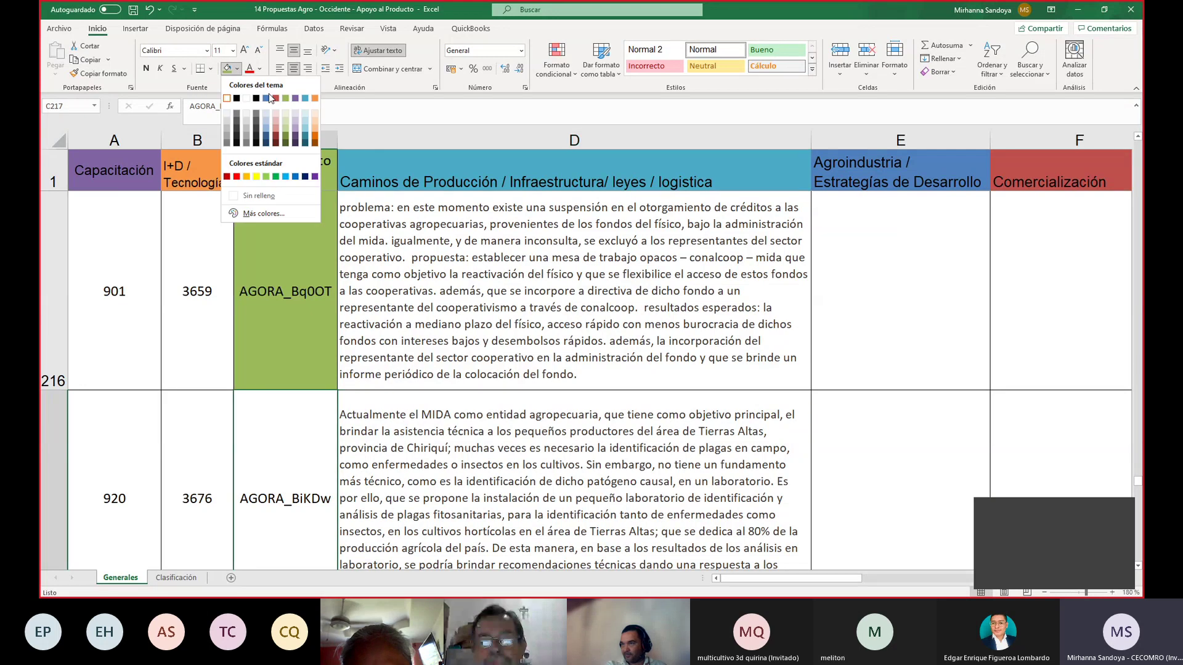
pyautogui.click(315, 98)
# Fill the proposal description cell D217 with the purple of the Capacitación category.
pyautogui.click(533, 444)
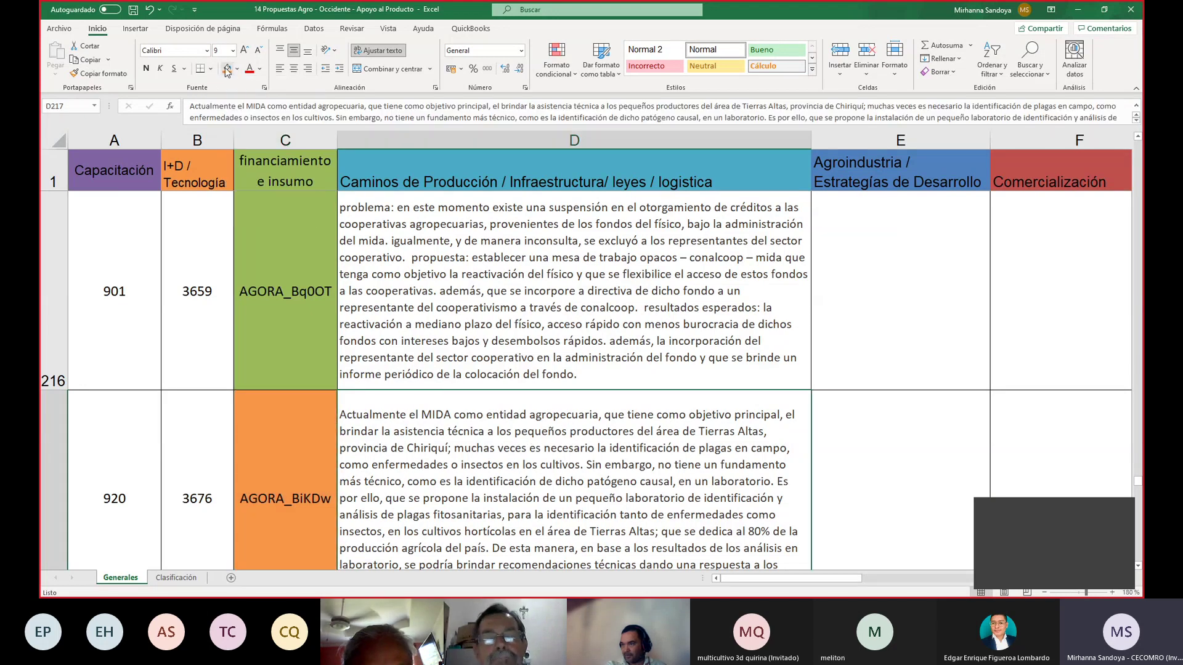
pyautogui.click(237, 68)
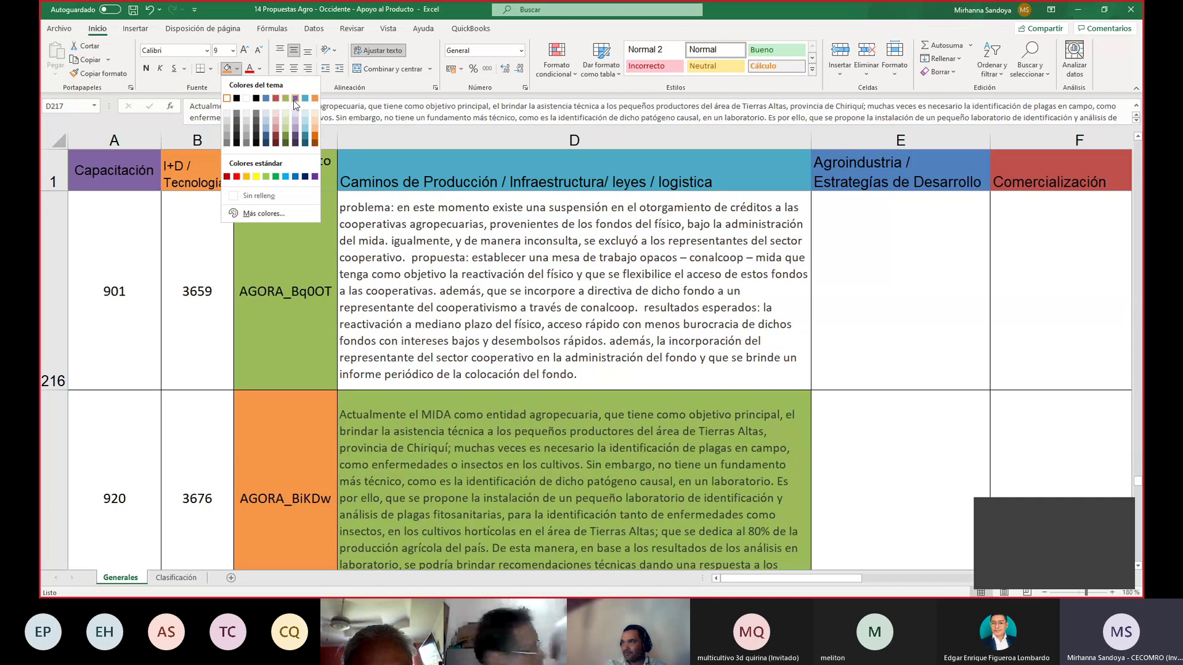
pyautogui.click(295, 98)
# Fill code cell C219 with the financing green and description cell D219 with the Comercialización red.
pyautogui.scroll(-1, 434, 298)
pyautogui.click(299, 285)
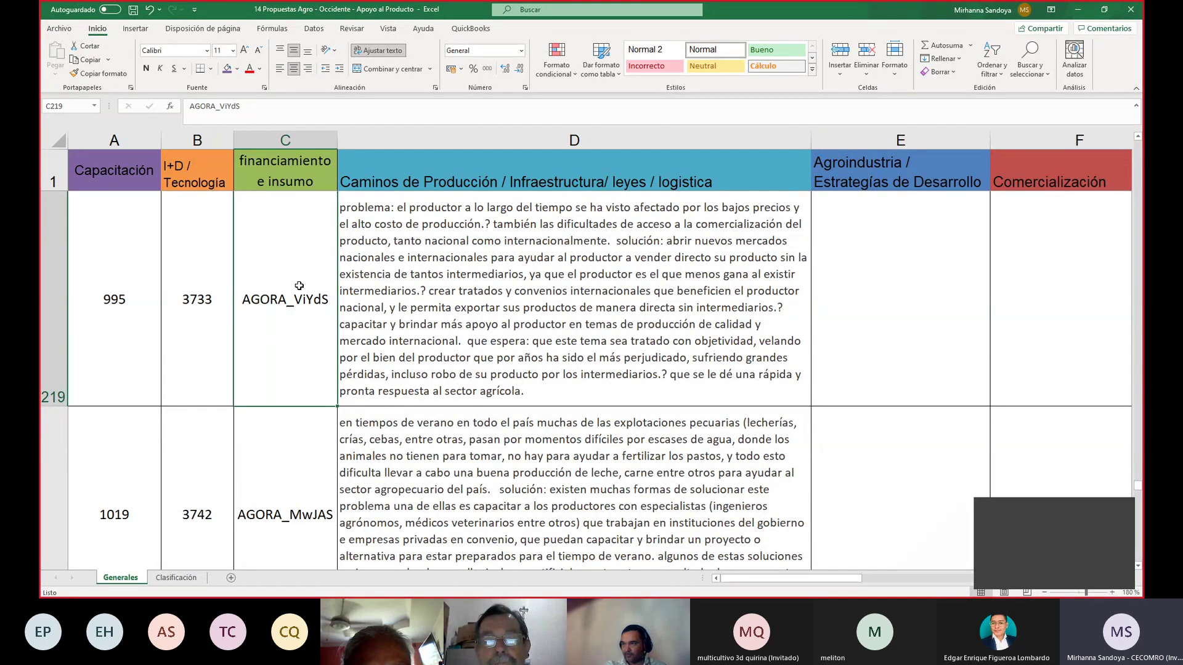
pyautogui.click(237, 69)
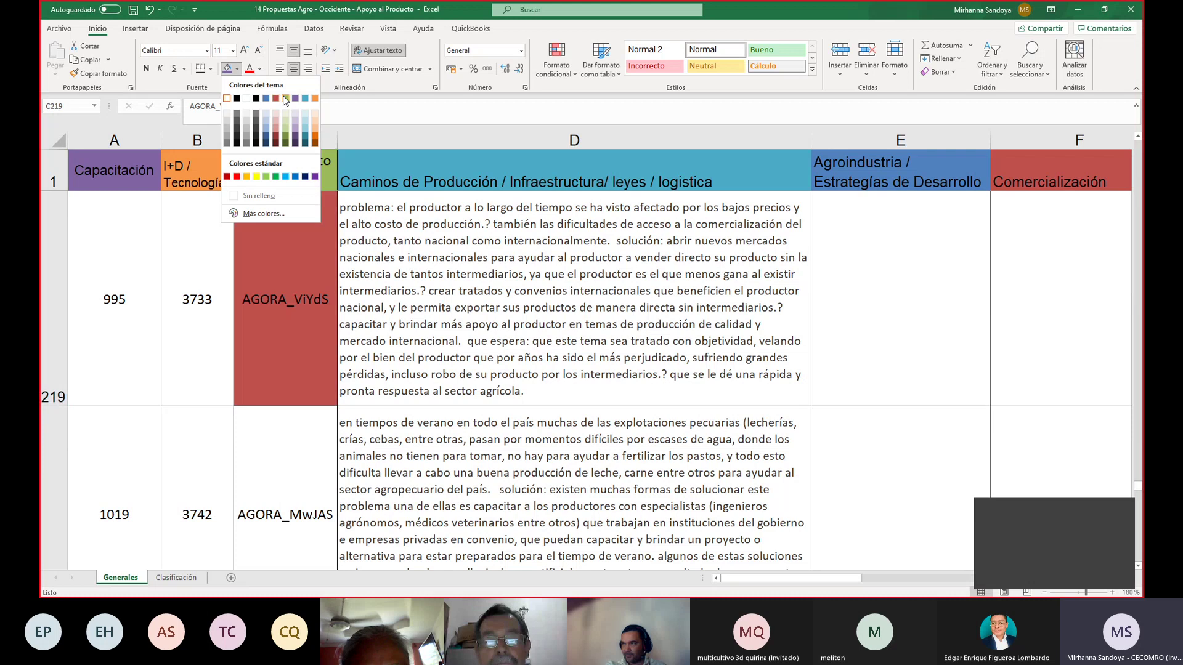
pyautogui.click(285, 99)
pyautogui.click(409, 270)
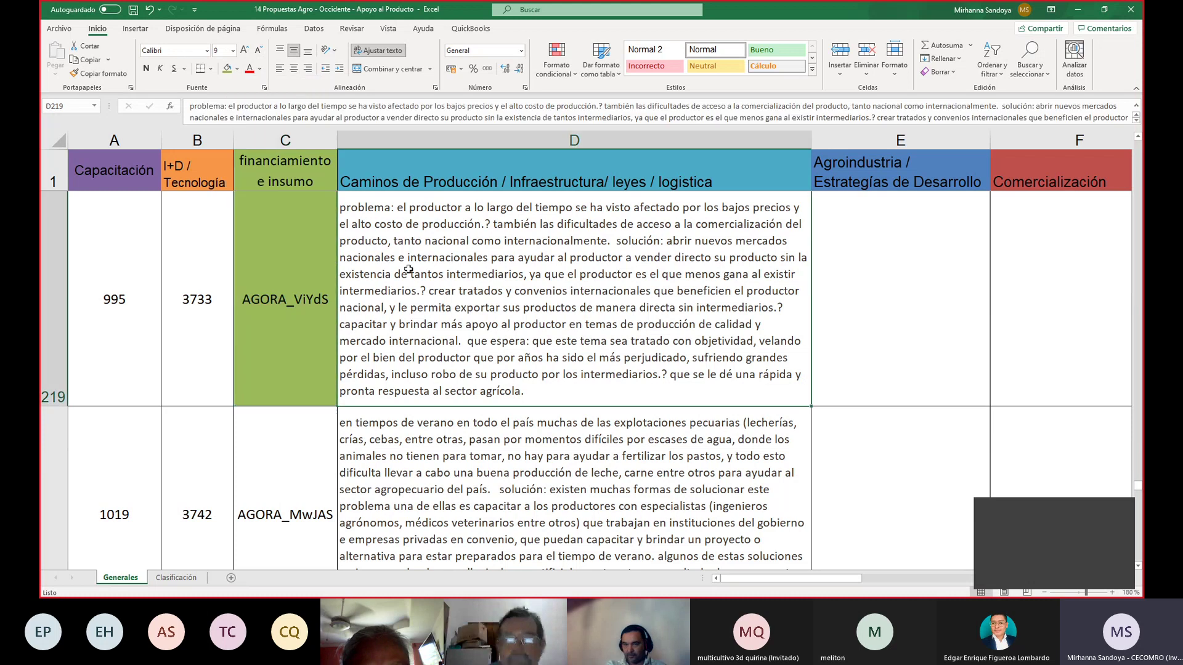
pyautogui.click(237, 68)
pyautogui.click(276, 99)
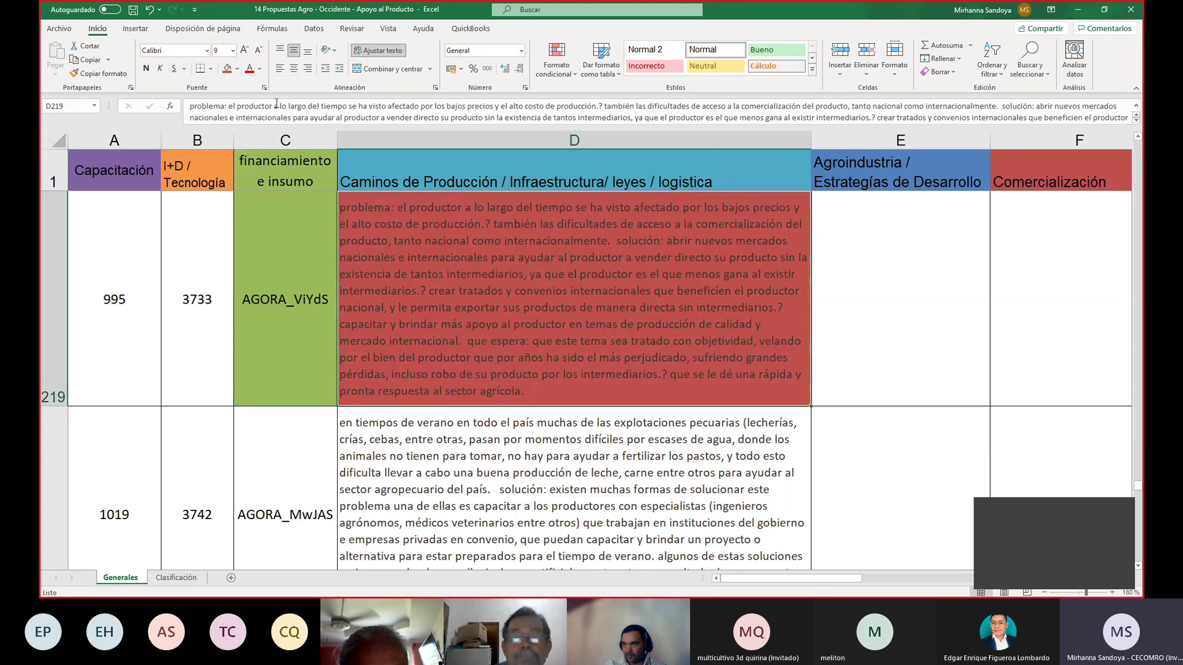
# Color the phrase "capacitar a los productores con especialistas" in the description cell D220 red.
pyautogui.click(290, 456)
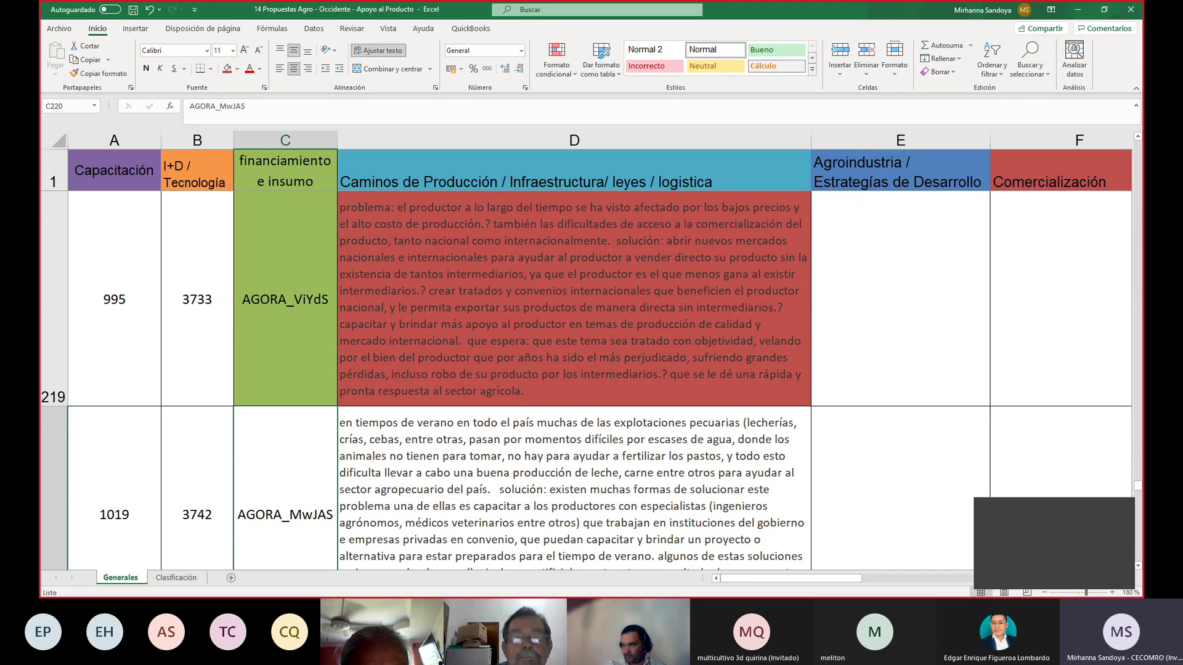
pyautogui.scroll(-1, 491, 312)
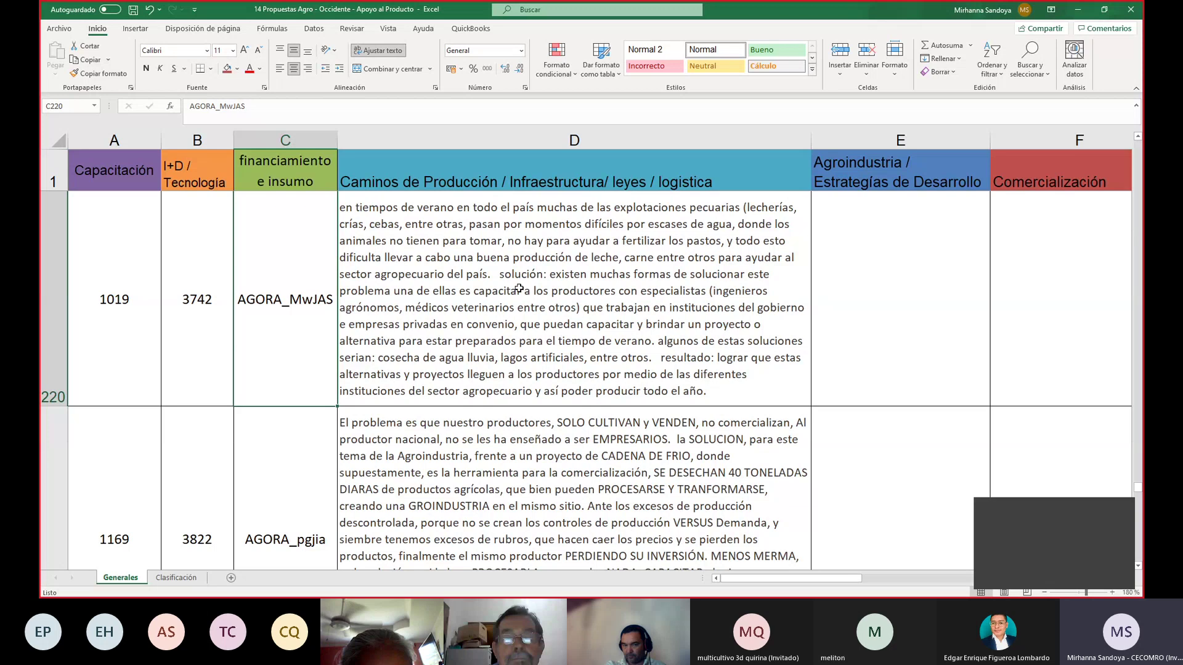
pyautogui.doubleClick(637, 303)
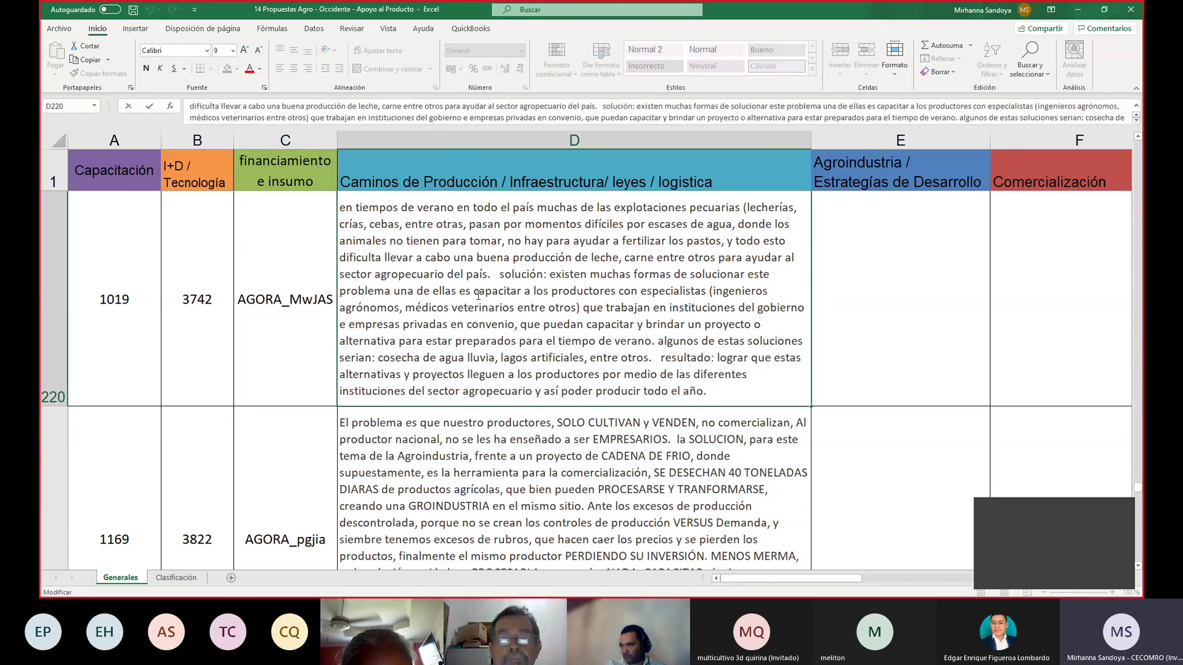
pyautogui.moveTo(473, 291); pyautogui.dragTo(707, 293)
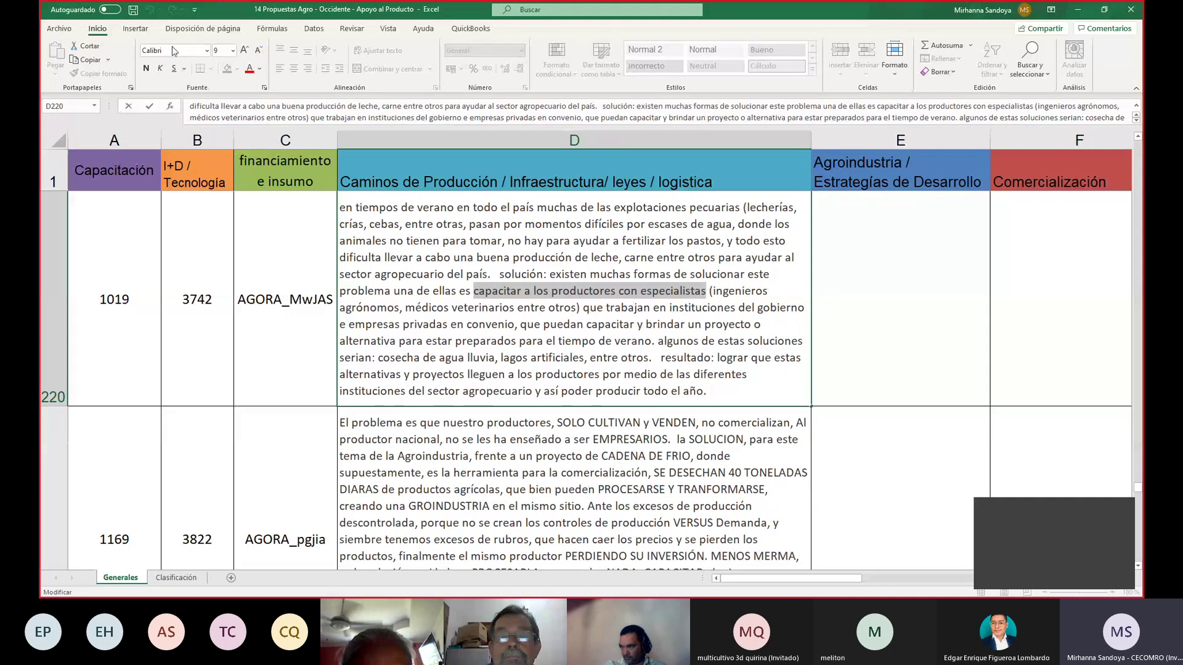
pyautogui.click(260, 68)
pyautogui.click(260, 196)
# Fill code cell C220 with the purple of the Capacitación category.
pyautogui.hotkey('shift', 'Tab')
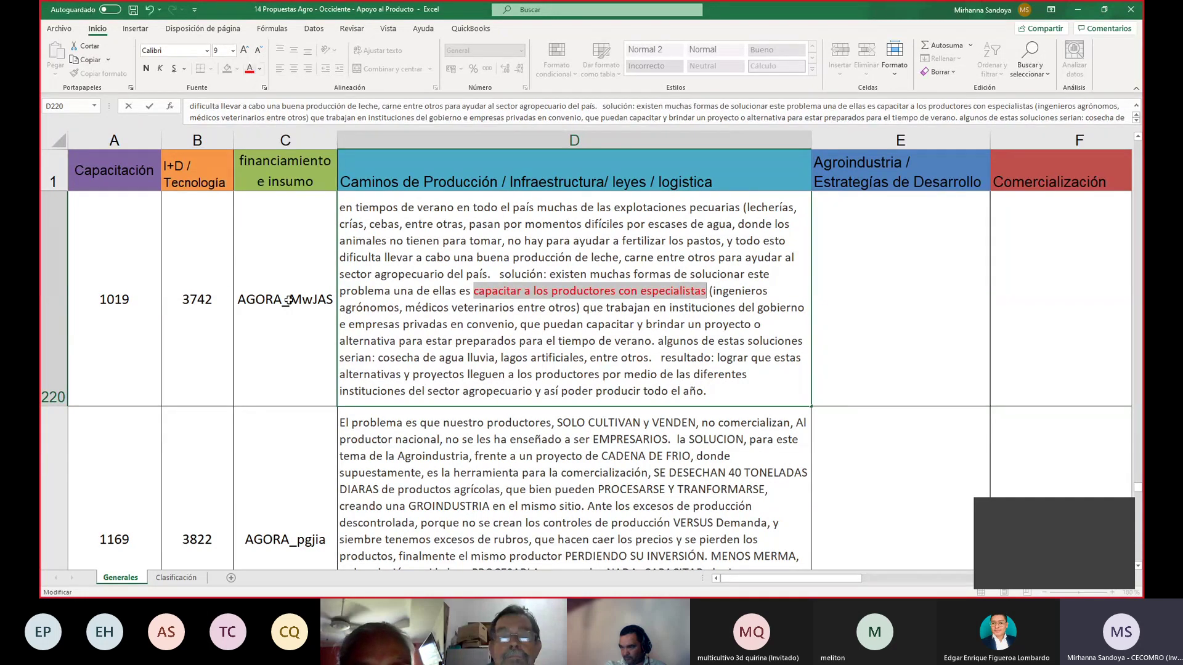
pyautogui.click(237, 69)
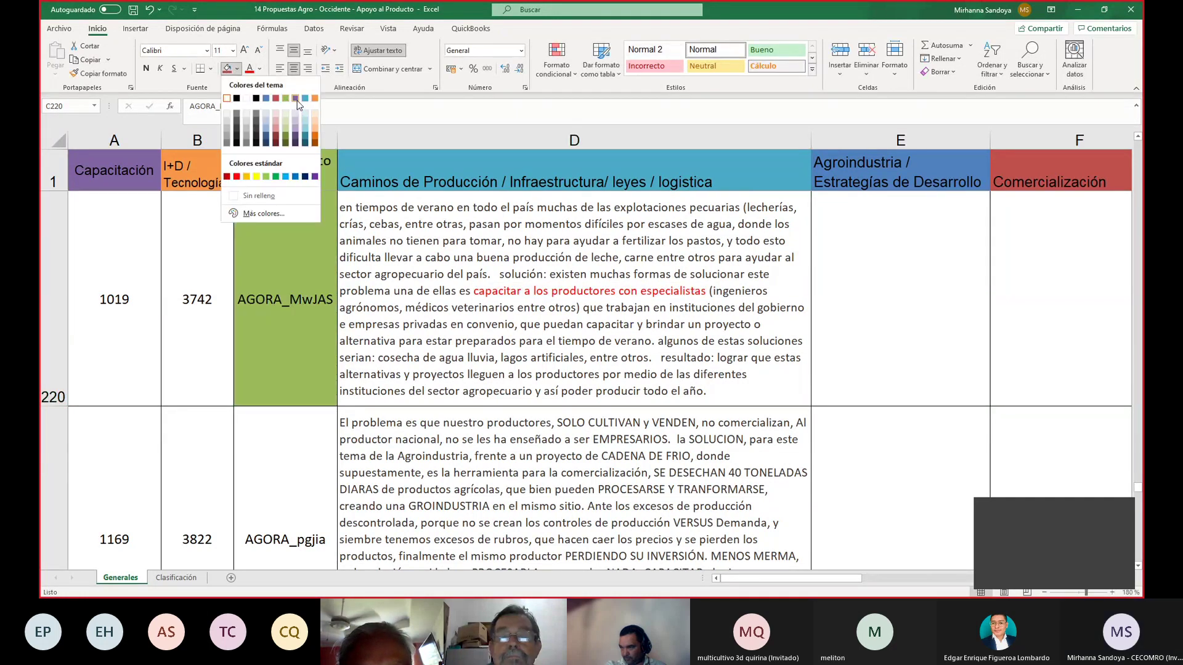
pyautogui.click(297, 101)
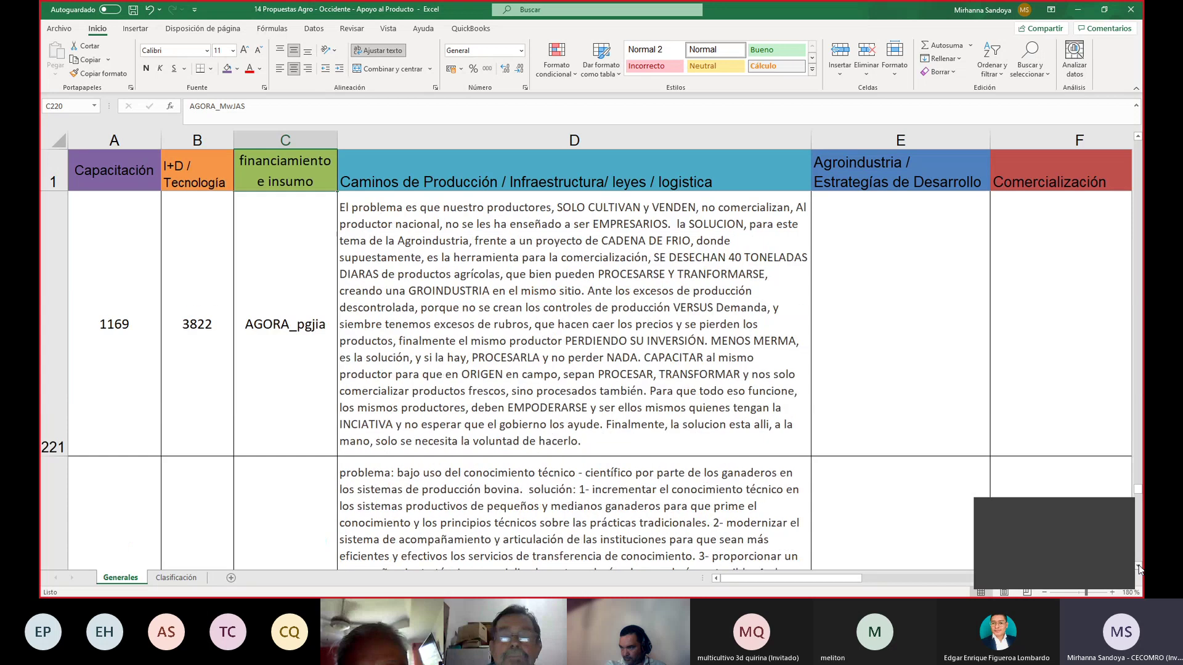
# Color the phrase "frente a un proyecto de CADENA DE FRIO" in the description cell D221 red.
pyautogui.scroll(-1, 193, 306)
pyautogui.click(321, 259)
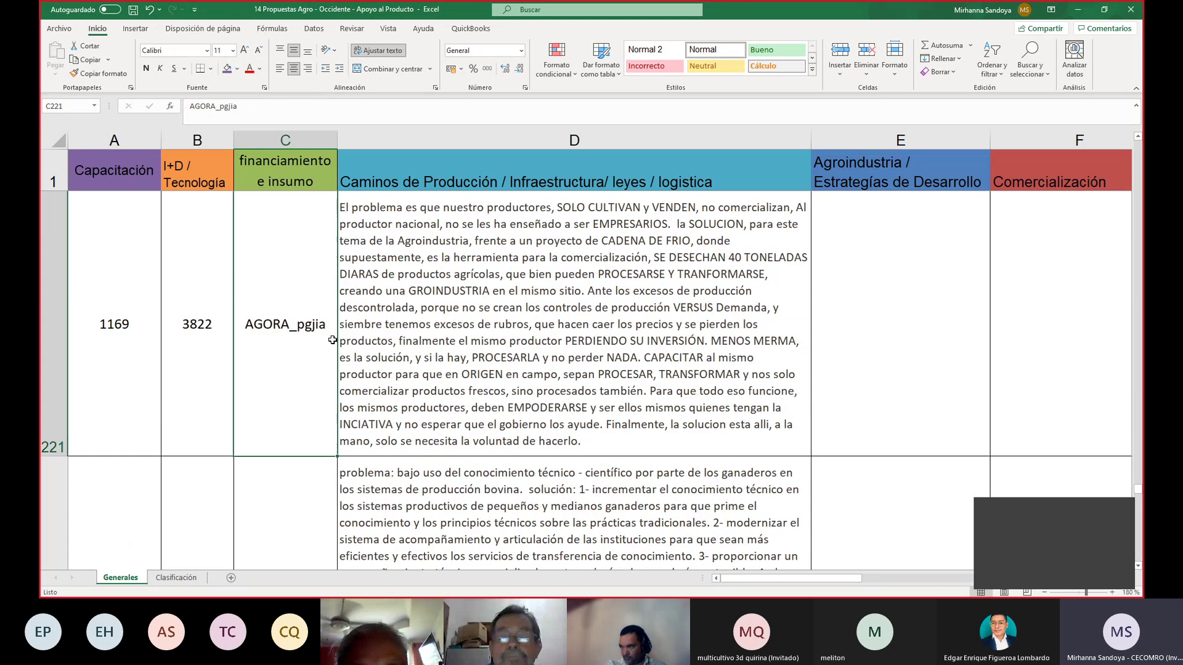
pyautogui.click(556, 283)
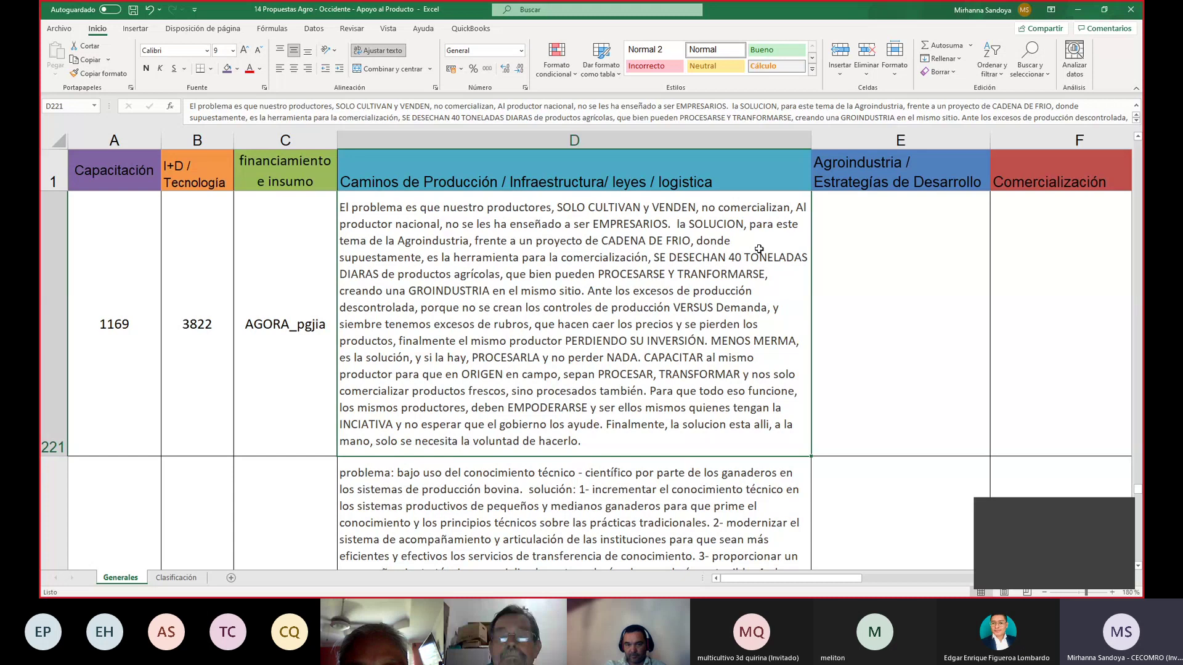
pyautogui.doubleClick(629, 240)
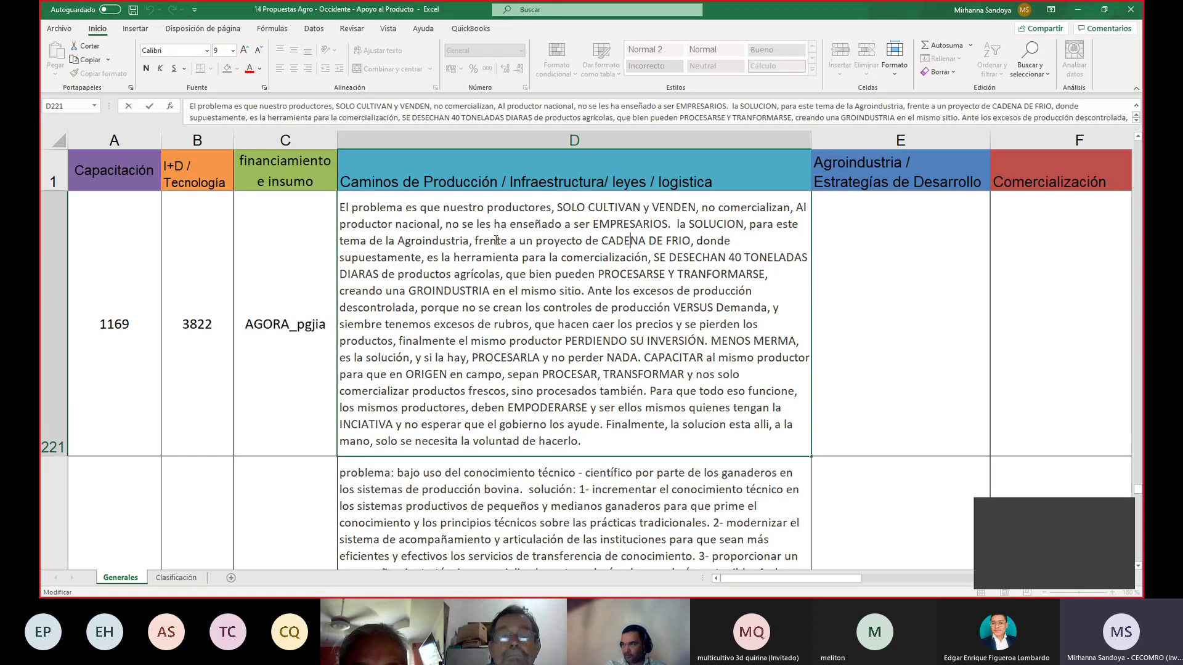
pyautogui.moveTo(479, 242); pyautogui.dragTo(691, 242)
pyautogui.click(250, 69)
# Fill code cell C221 with the Capacitación purple and description cell D221 with the aqua blue of column D's header.
pyautogui.click(295, 252)
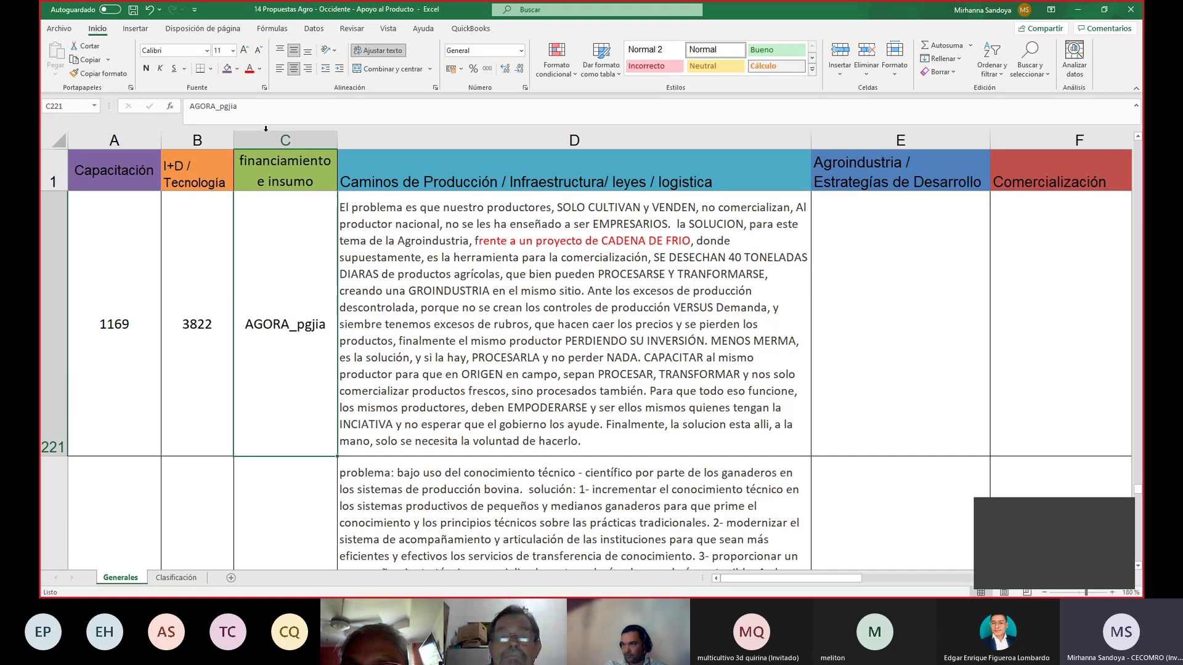
pyautogui.click(227, 69)
pyautogui.click(359, 237)
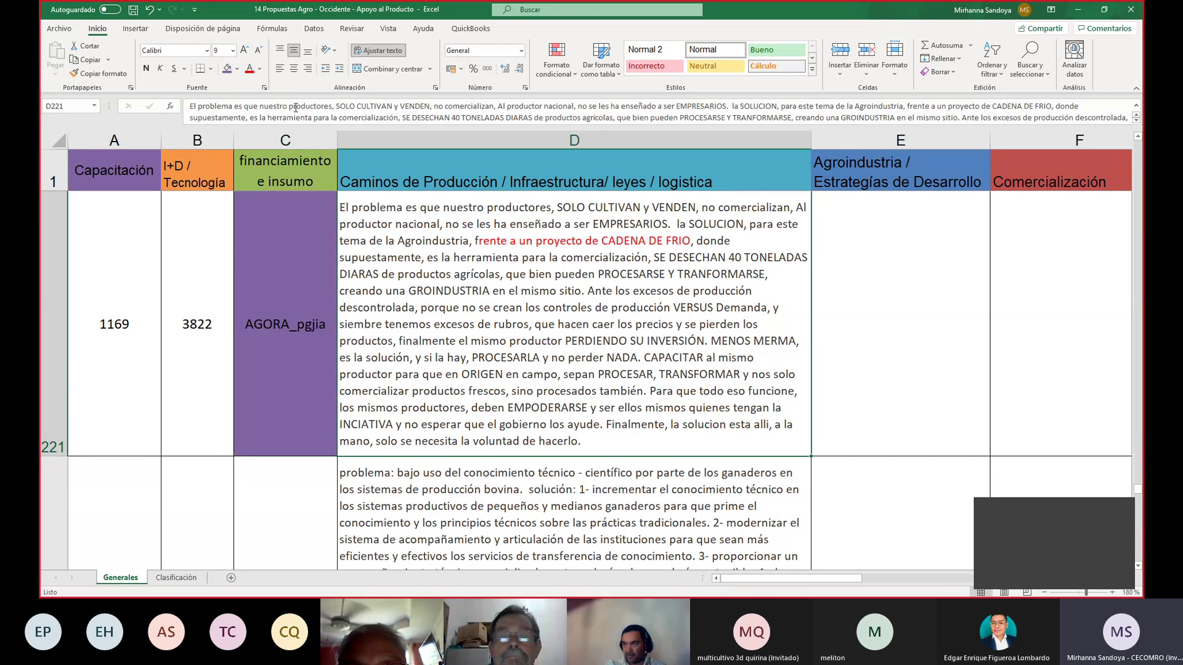
pyautogui.click(236, 68)
pyautogui.click(305, 98)
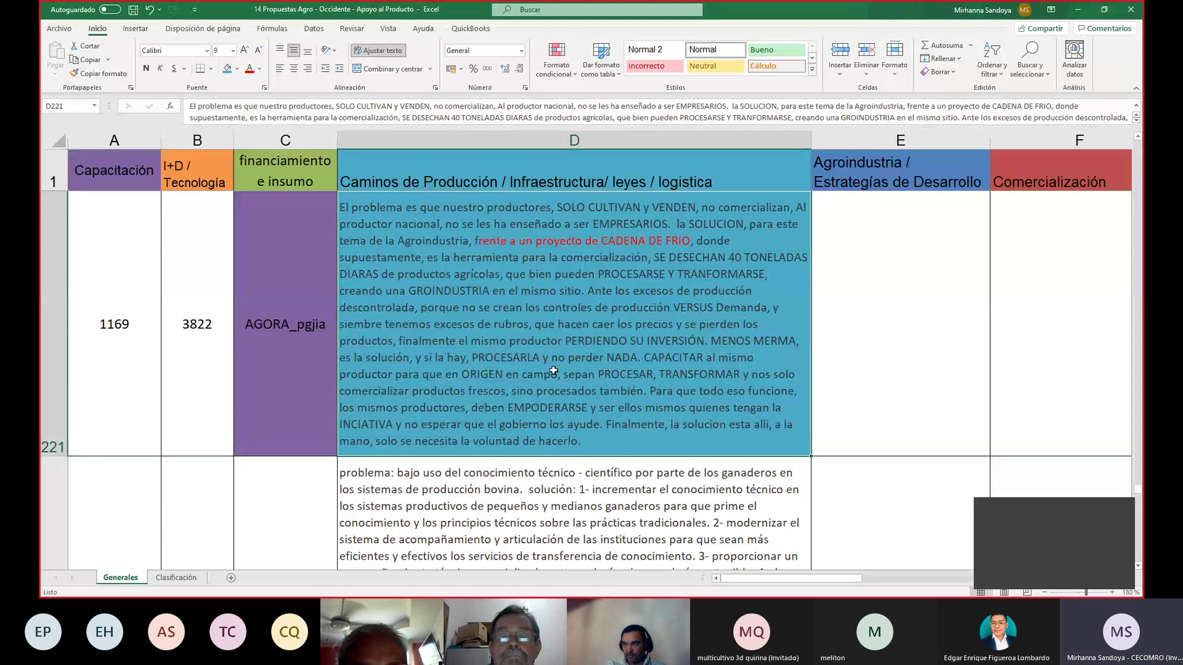
# Fill code cell C222 with the purple of the Capacitación category.
pyautogui.click(1140, 566)
pyautogui.click(378, 321)
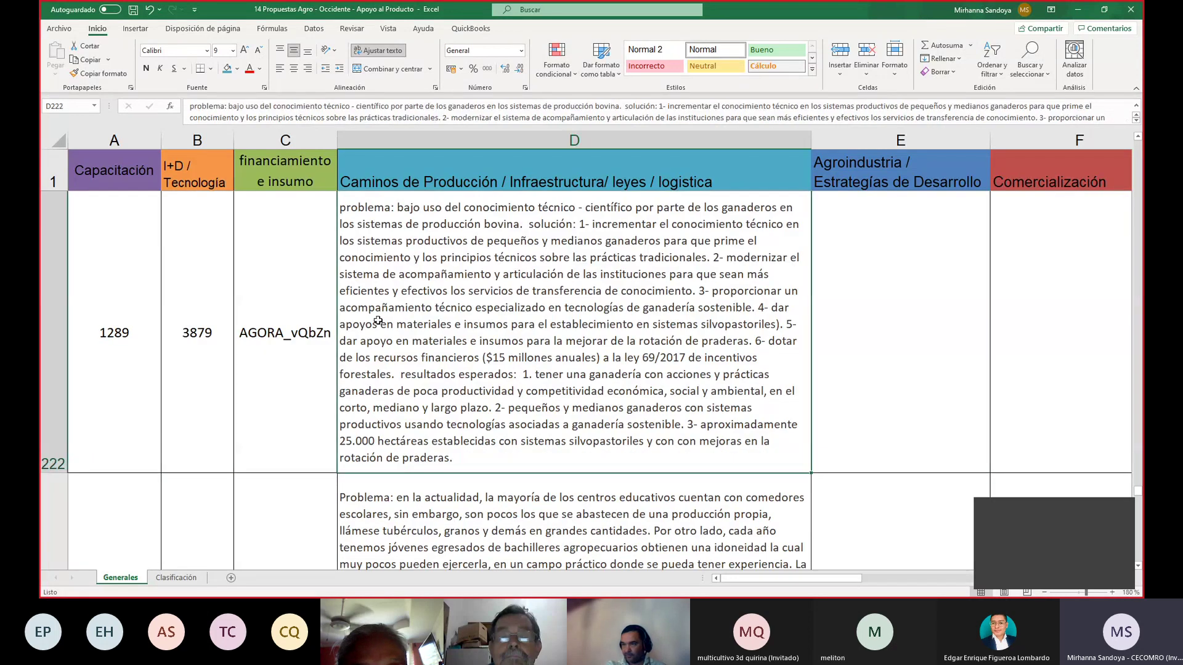
pyautogui.click(316, 306)
pyautogui.click(237, 68)
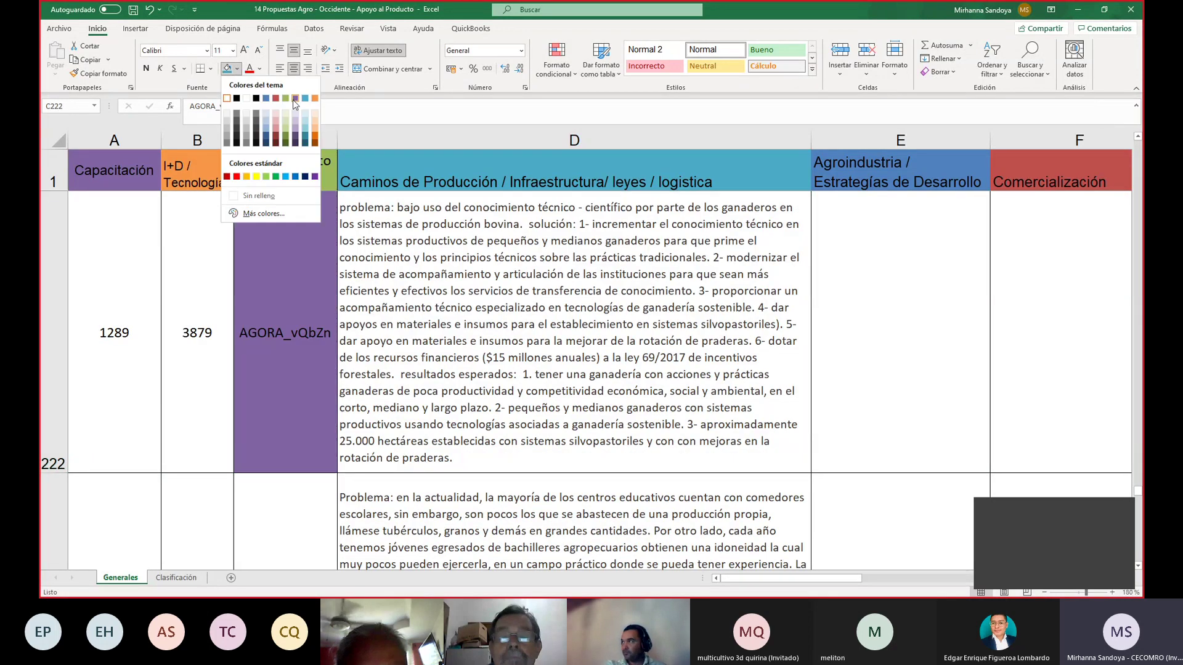
pyautogui.click(295, 104)
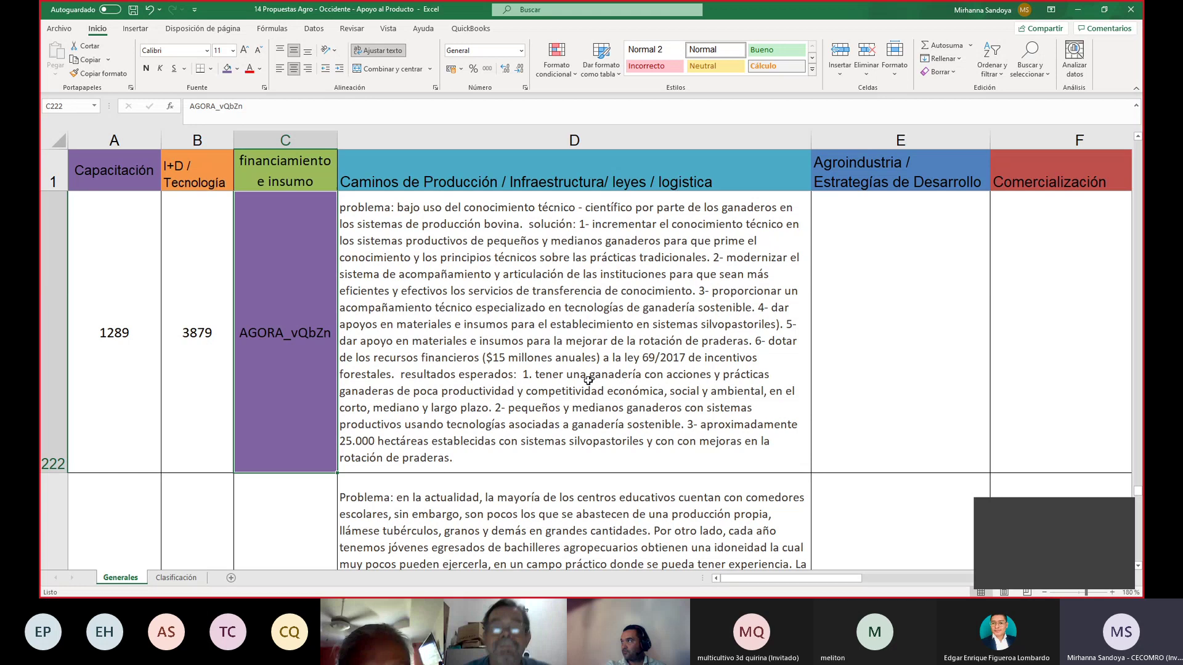
# Fill code cell C223 with the blue of the Agroindustria / Estrategías de Desarrollo category.
pyautogui.click(1138, 565)
pyautogui.click(299, 341)
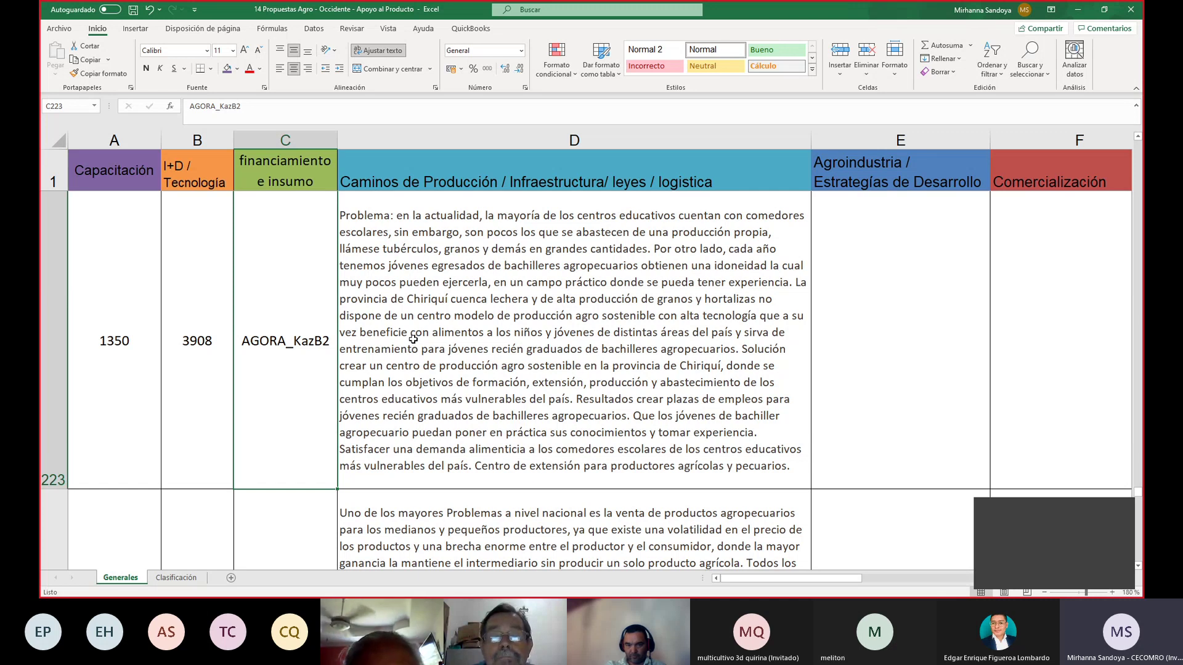
pyautogui.click(237, 69)
pyautogui.click(268, 98)
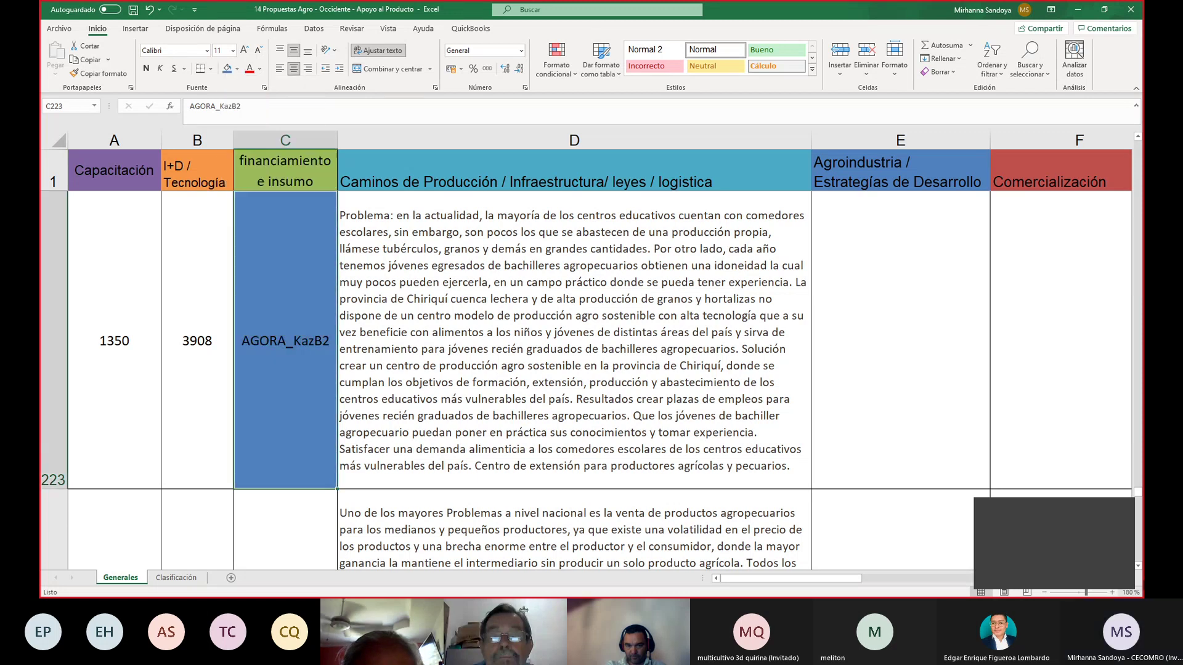
# Fill code cells C224 and C225 with the red of the Comercialización category.
pyautogui.click(1138, 565)
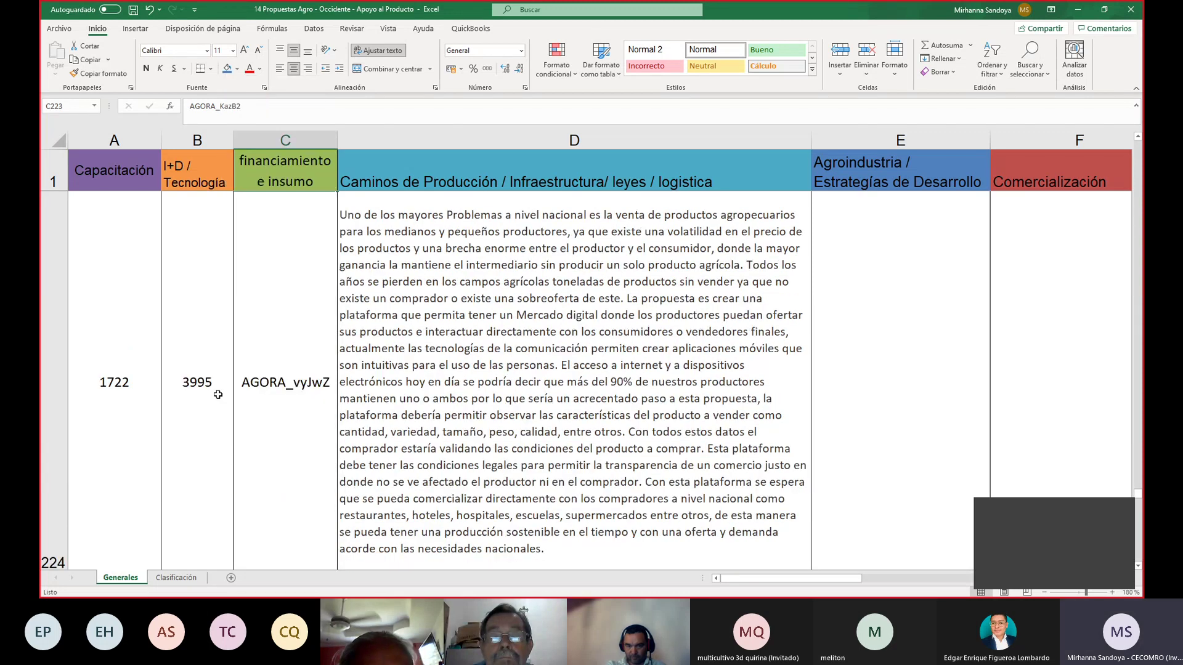
pyautogui.click(269, 393)
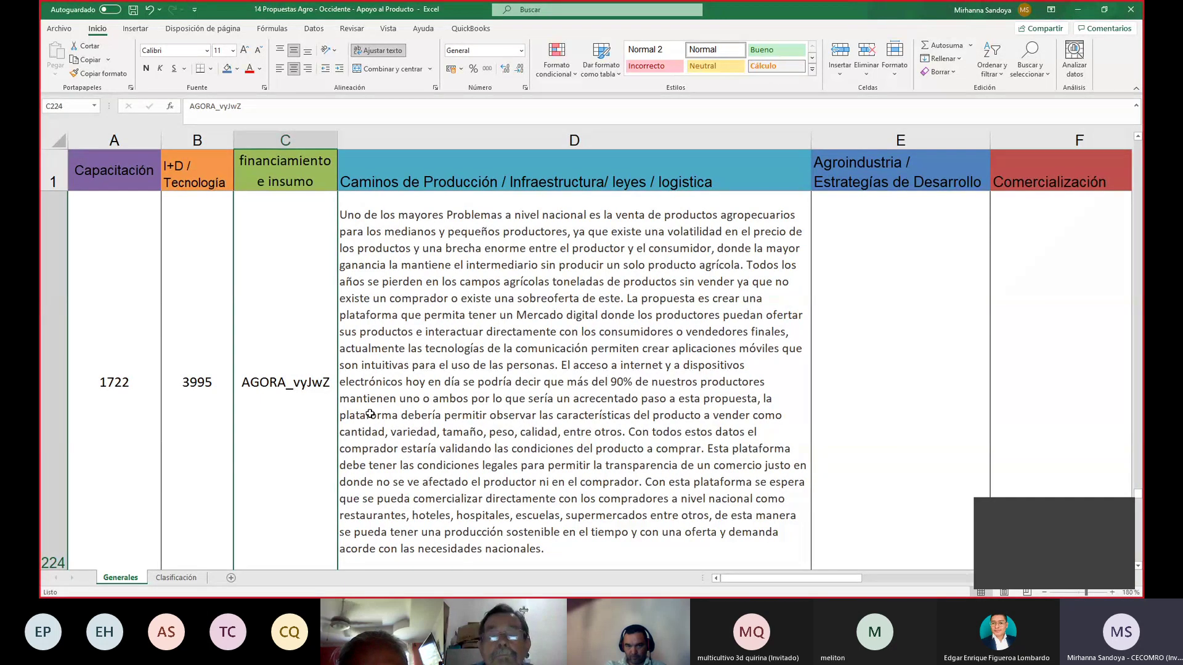
pyautogui.click(237, 68)
pyautogui.click(275, 95)
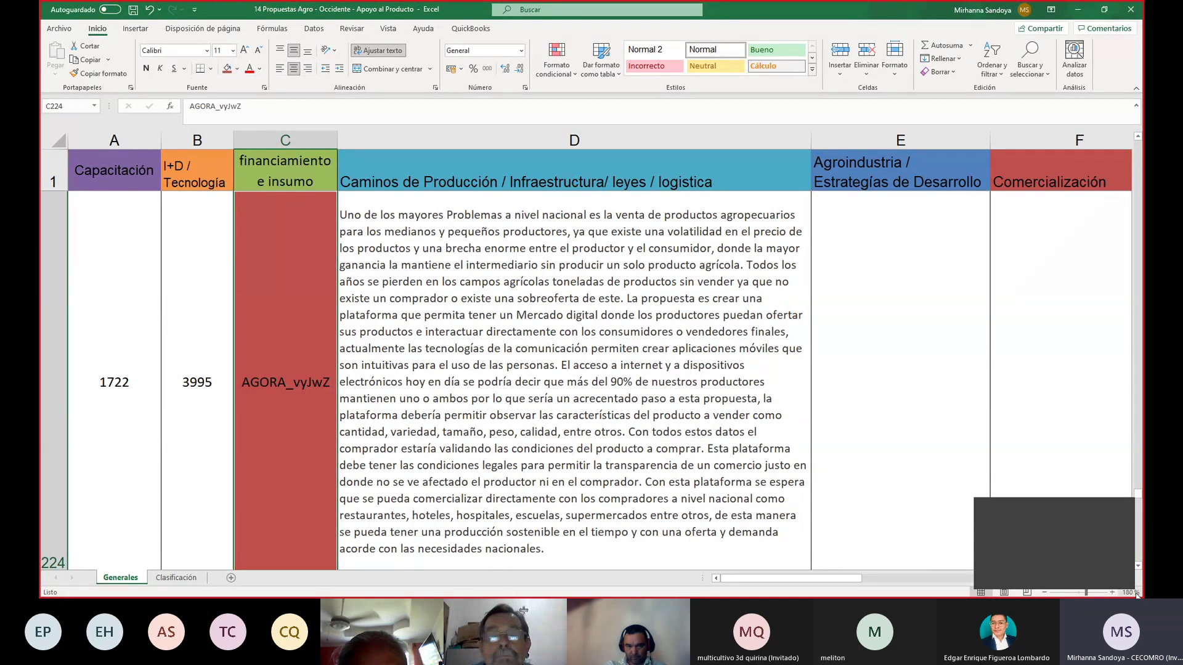
pyautogui.click(1138, 568)
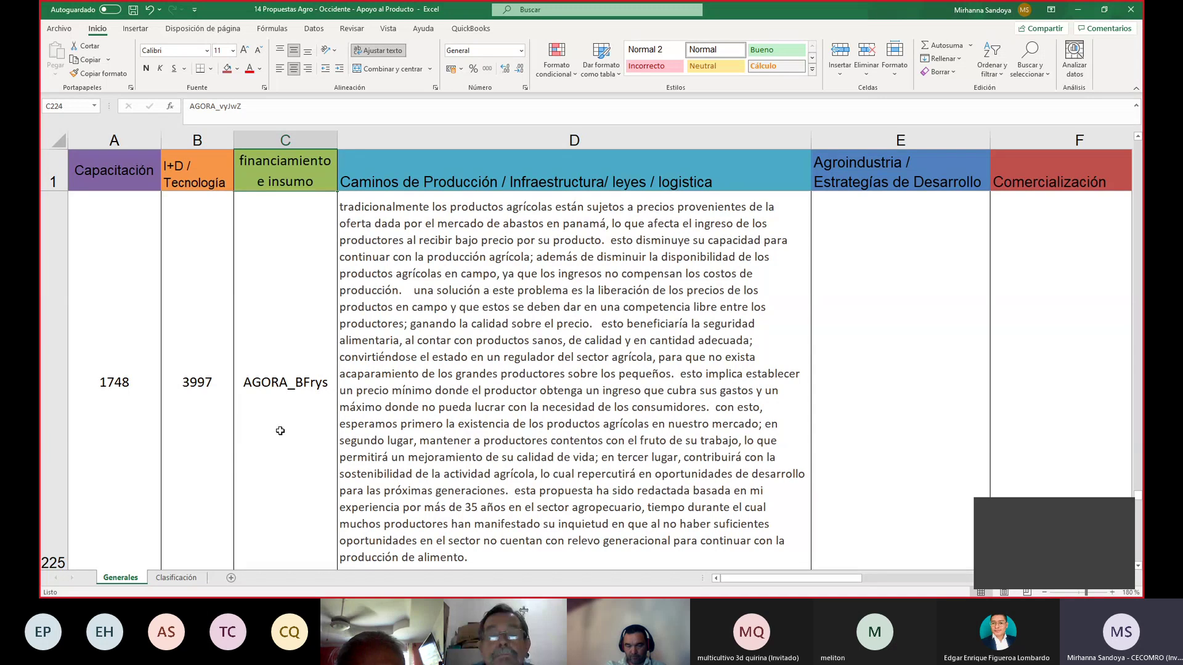
pyautogui.click(274, 427)
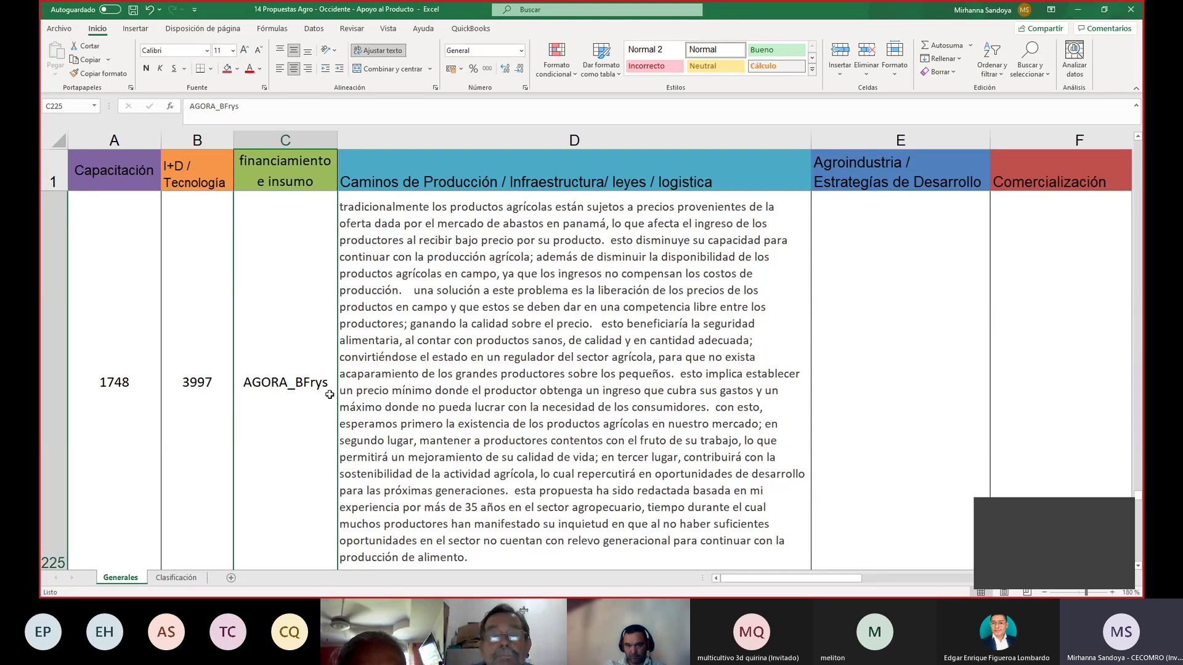
pyautogui.click(226, 68)
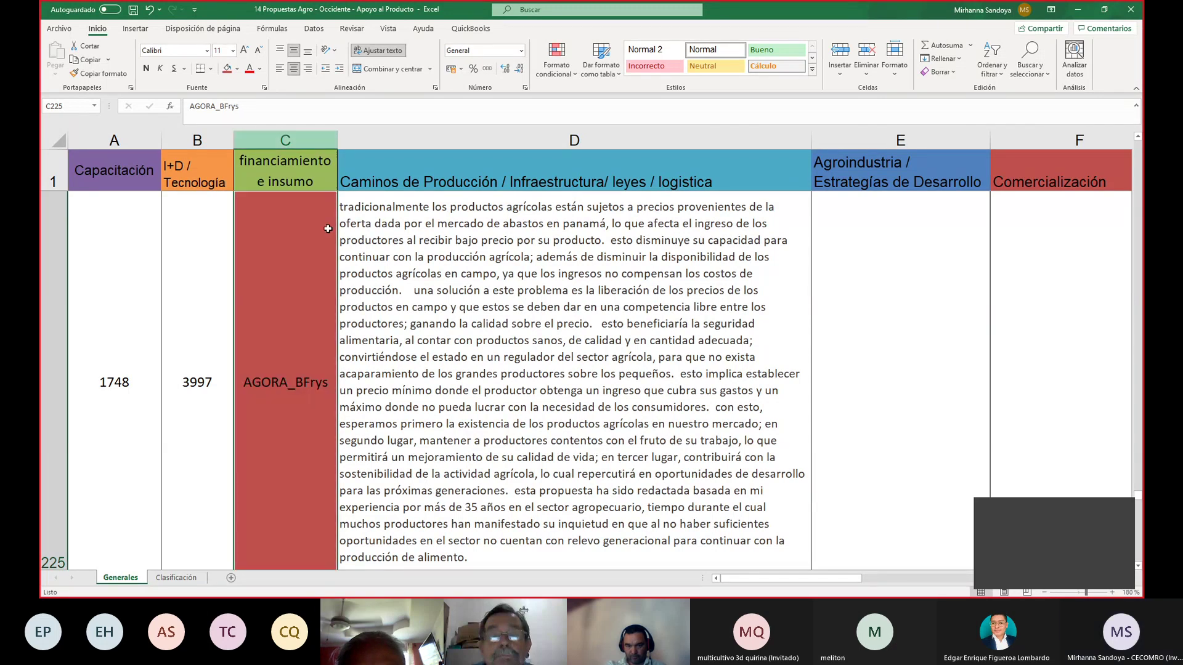
# Color the objective text from "incentivar y educar hacia" through "generan empleo y desarrollo" in description cell D226 red.
pyautogui.click(1138, 567)
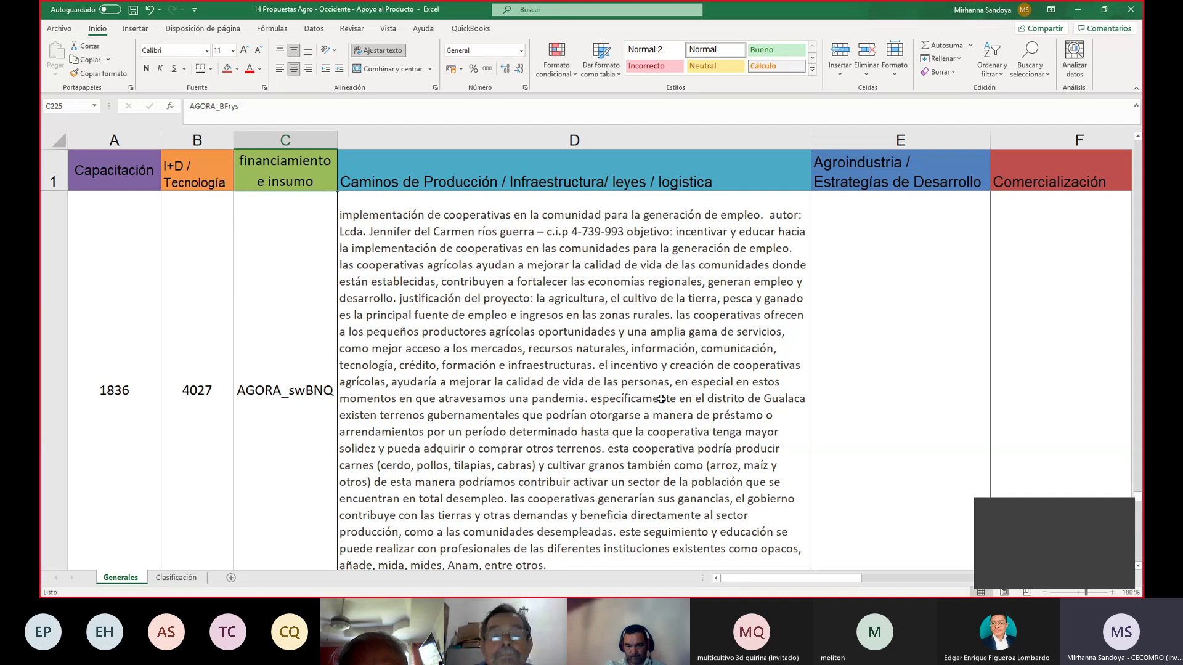
pyautogui.doubleClick(707, 248)
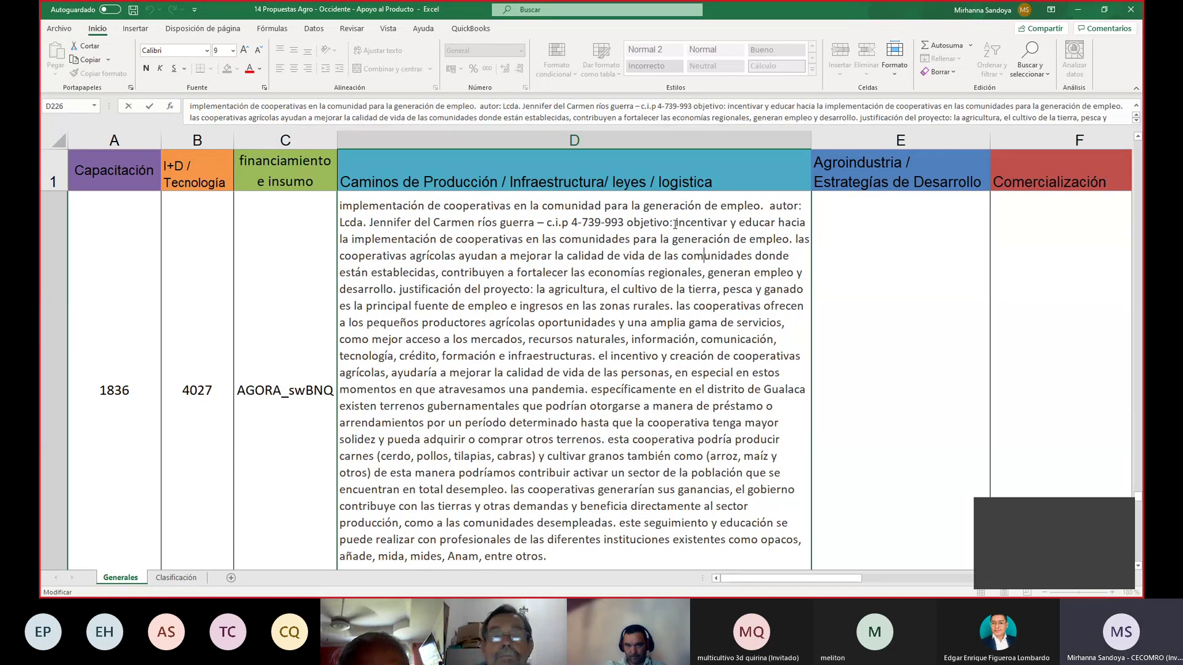
pyautogui.moveTo(676, 224); pyautogui.dragTo(763, 272)
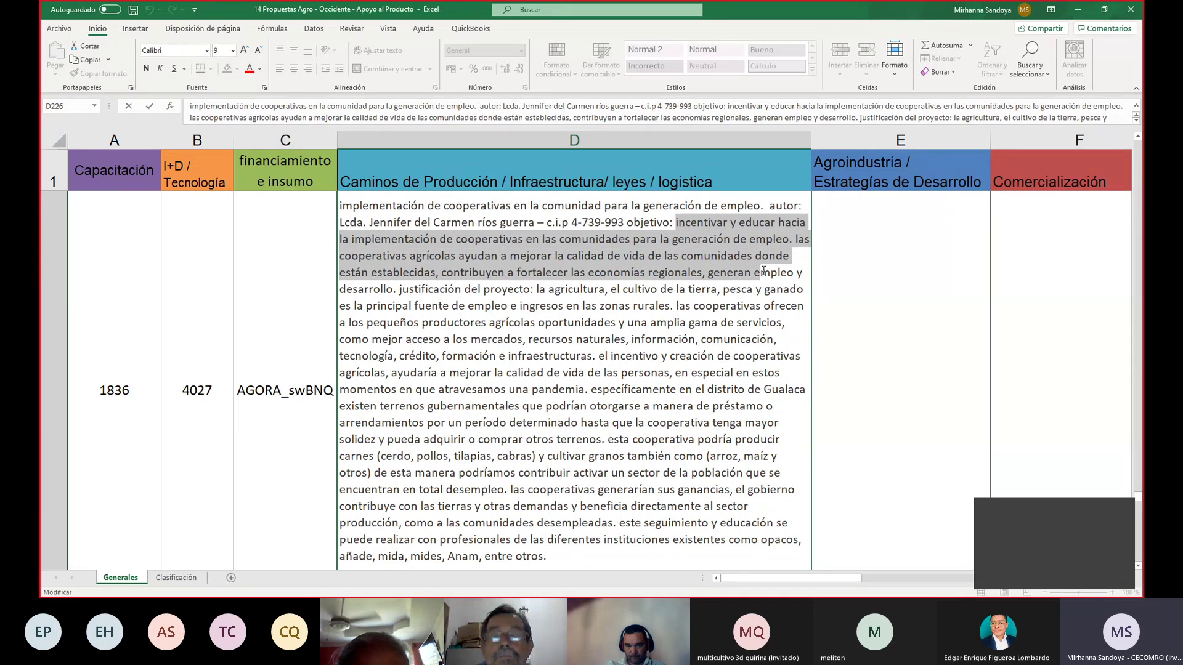
pyautogui.moveTo(762, 277); pyautogui.dragTo(399, 289)
pyautogui.click(249, 69)
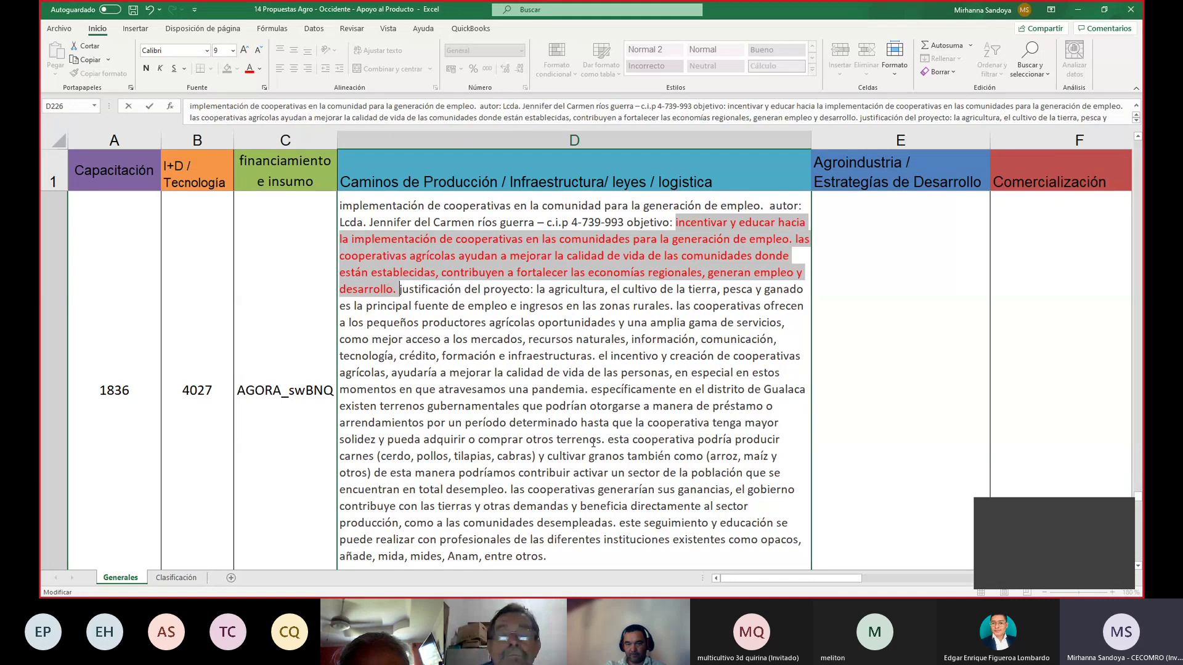
pyautogui.click(590, 387)
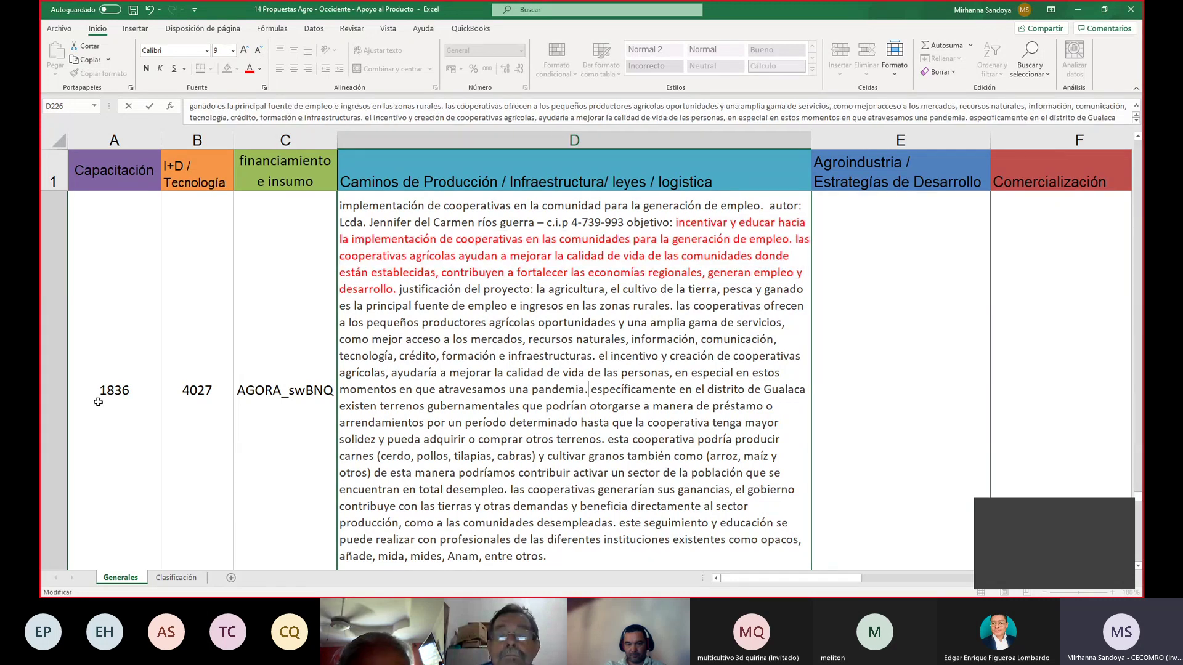
# Fill code cell C226 with the Capacitación purple and open the fill colors for description cell D226.
pyautogui.click(279, 332)
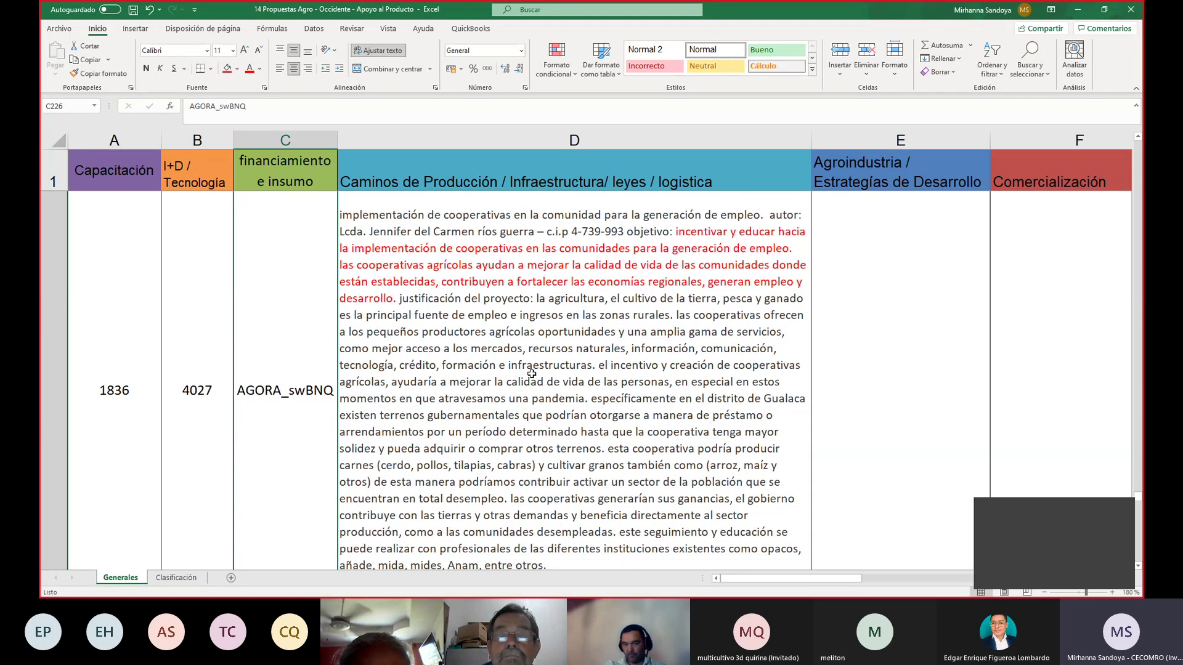
pyautogui.click(237, 68)
pyautogui.click(295, 98)
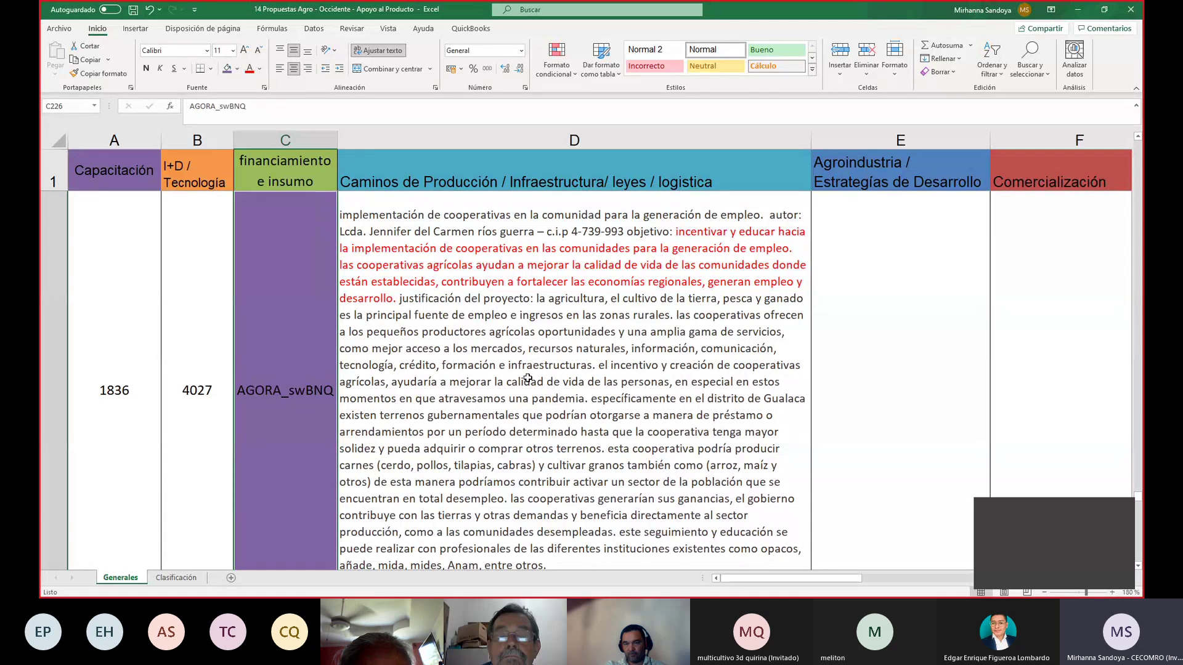
pyautogui.click(528, 379)
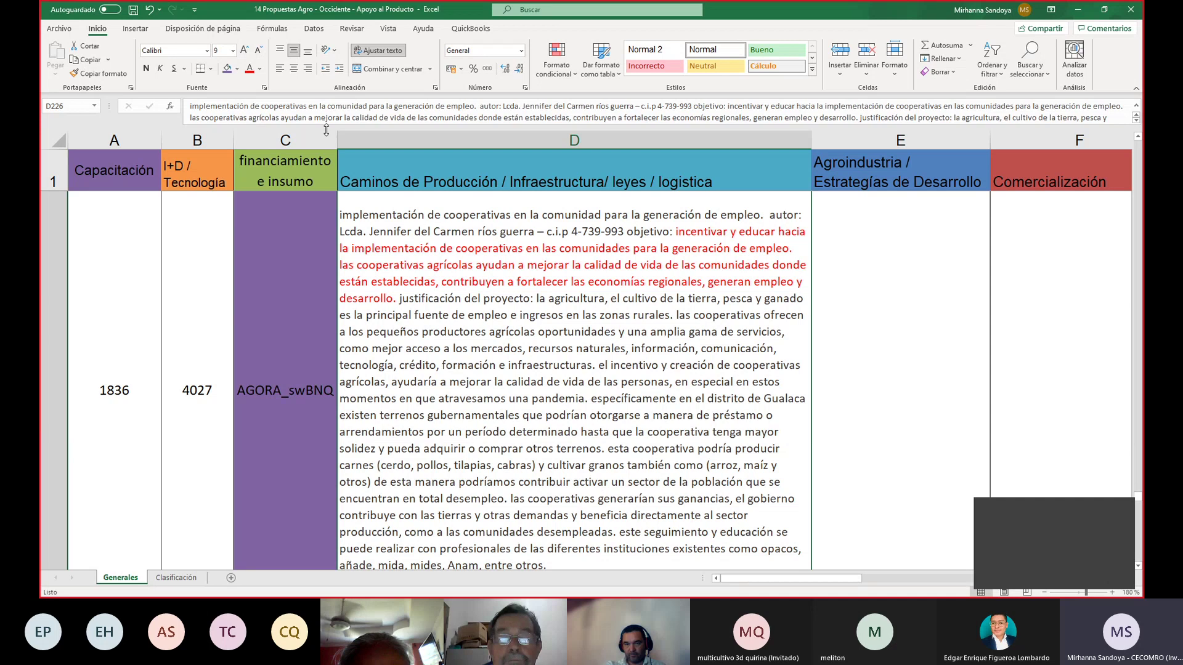
pyautogui.click(237, 69)
# Fill code cell C229 with the I+D / Tecnología orange and description cell D229 with the aqua blue of column D's header.
pyautogui.scroll(-1, 516, 404)
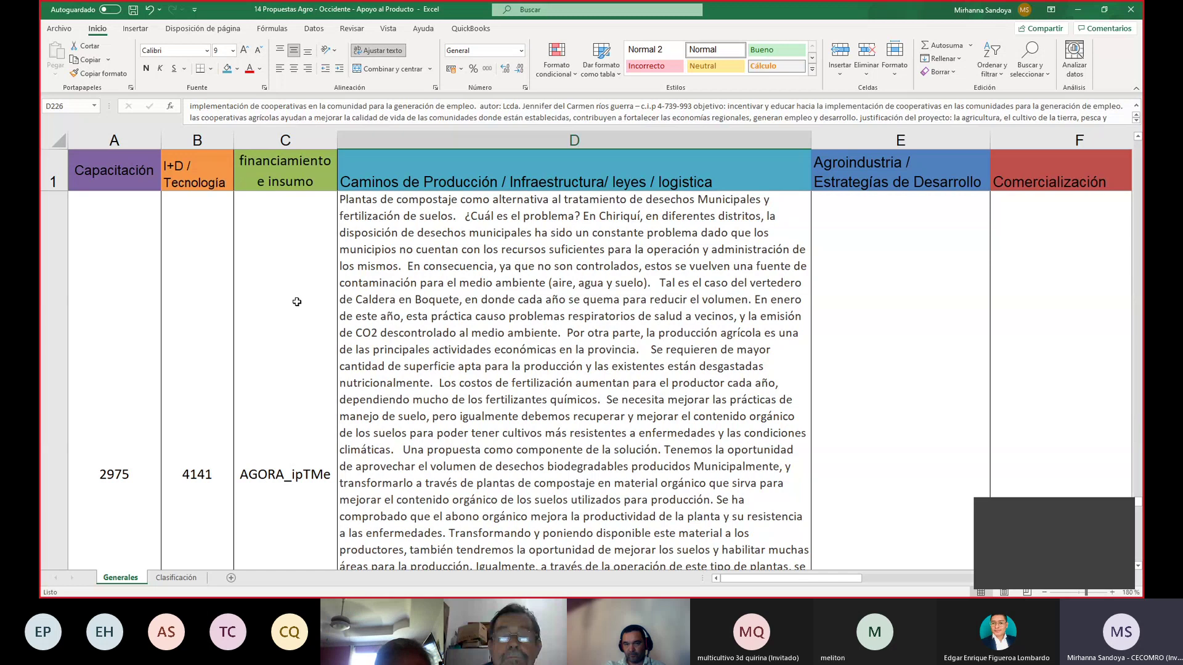
pyautogui.click(251, 294)
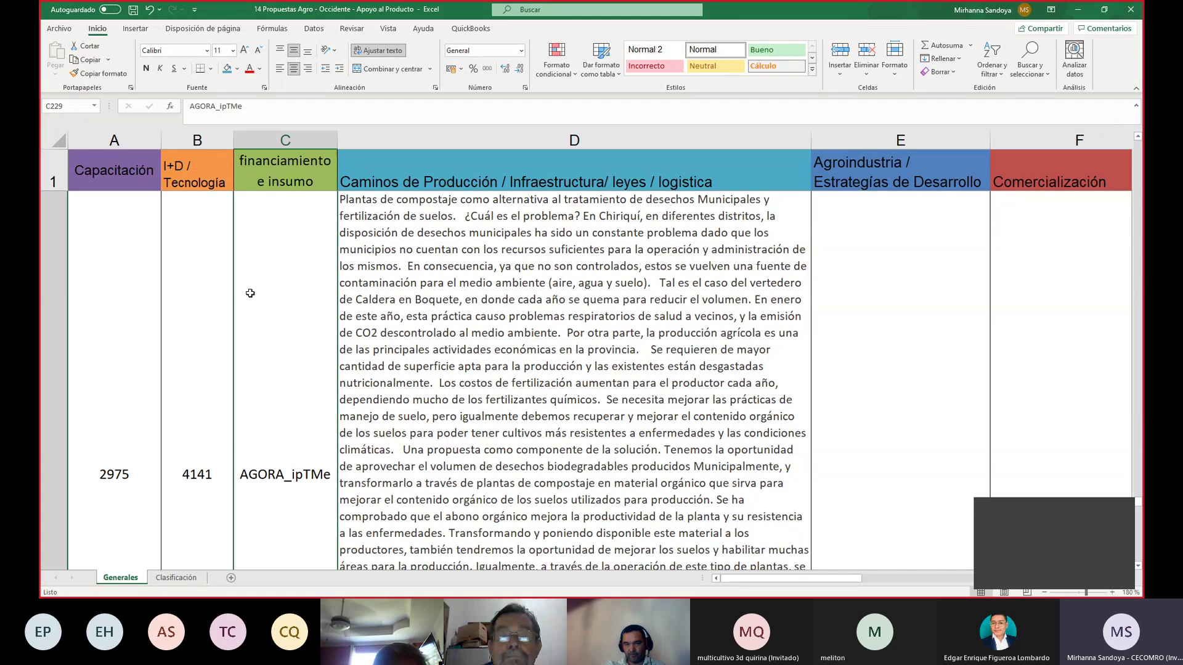
pyautogui.click(237, 69)
pyautogui.click(314, 99)
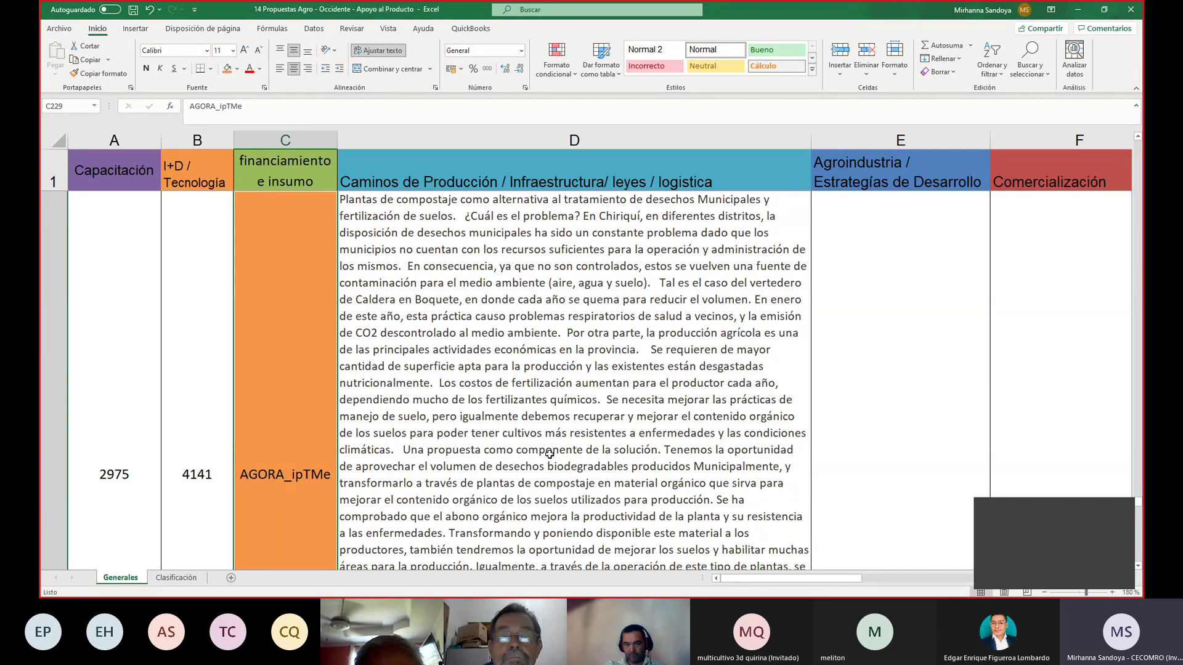
pyautogui.click(437, 350)
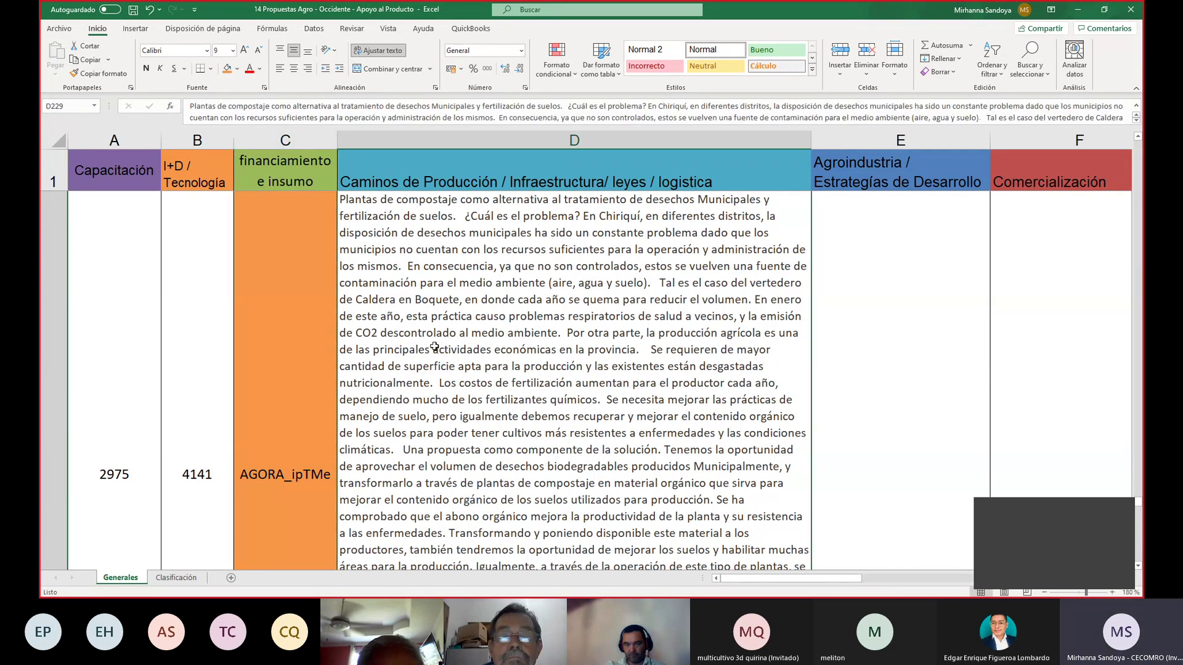
pyautogui.click(238, 69)
pyautogui.click(305, 98)
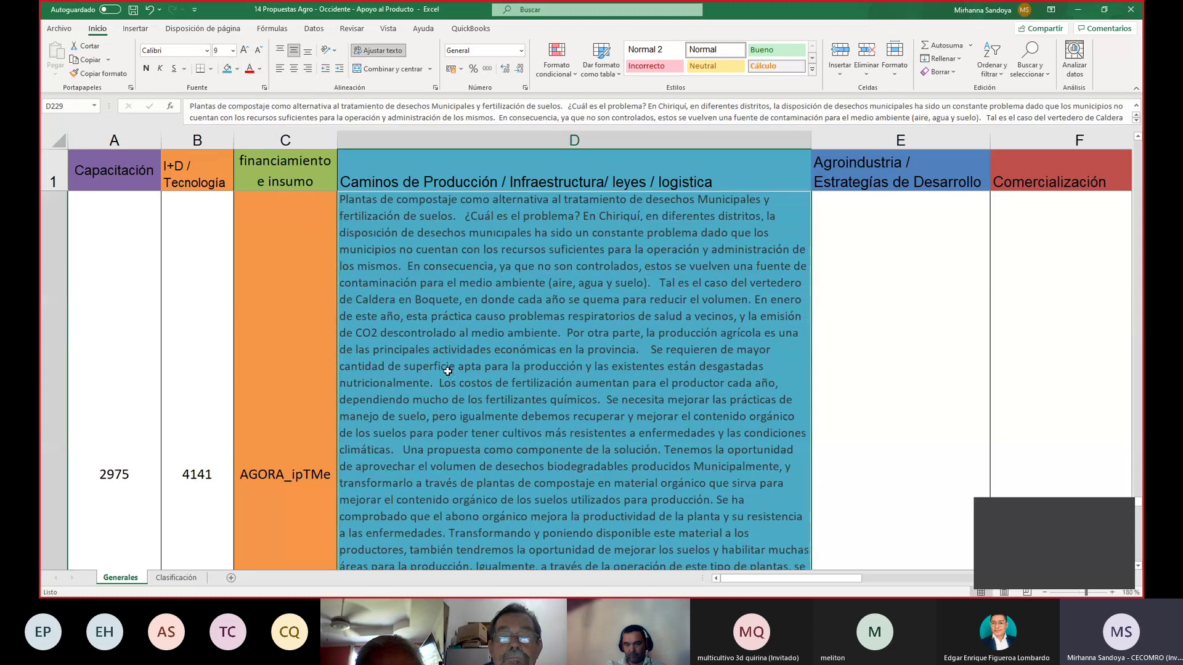
# Fill code cells C232, C233 and C234 with the purple of the Capacitación category.
pyautogui.scroll(-1, 448, 372)
pyautogui.click(385, 234)
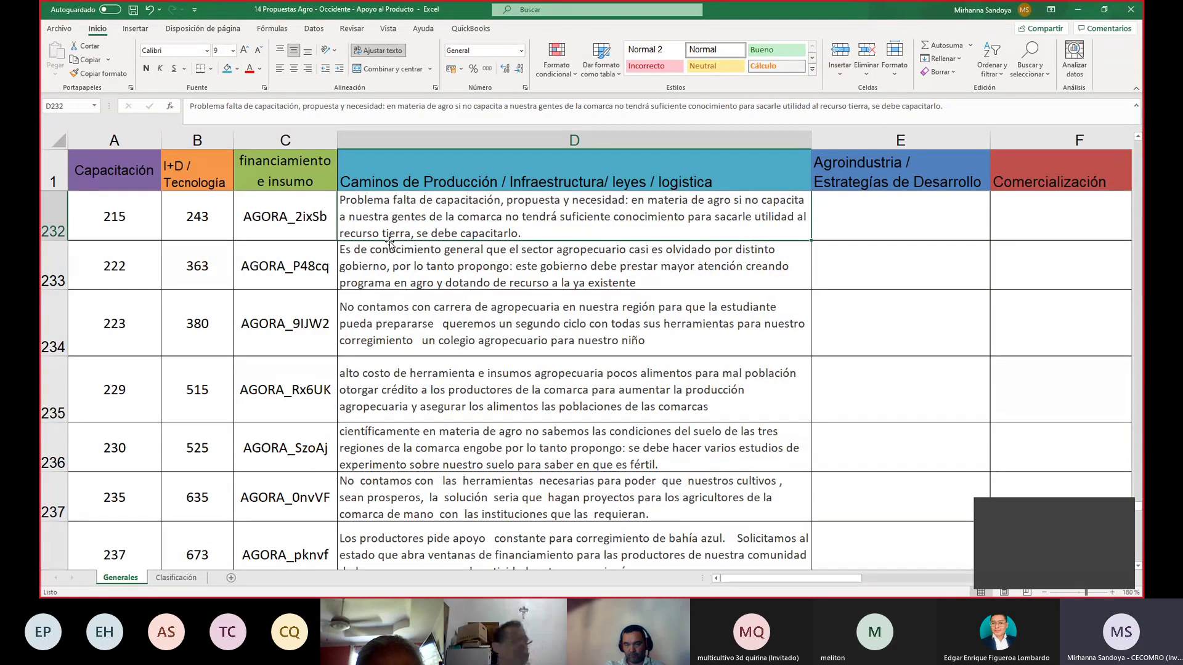
pyautogui.click(285, 216)
pyautogui.click(237, 69)
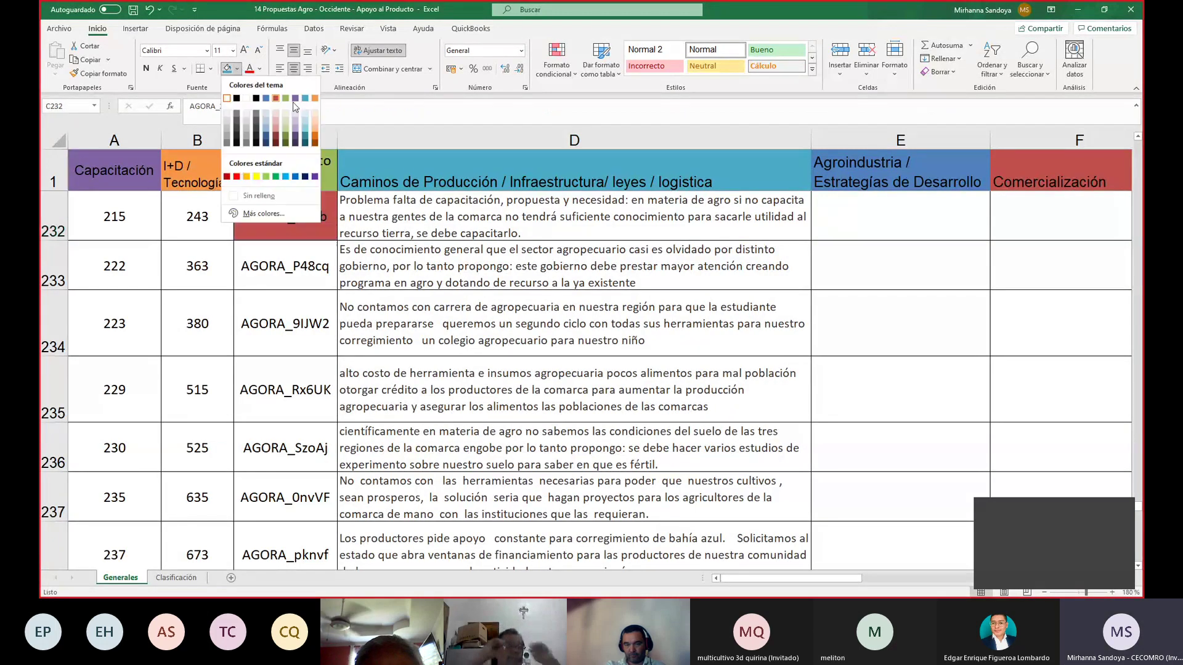
pyautogui.click(295, 99)
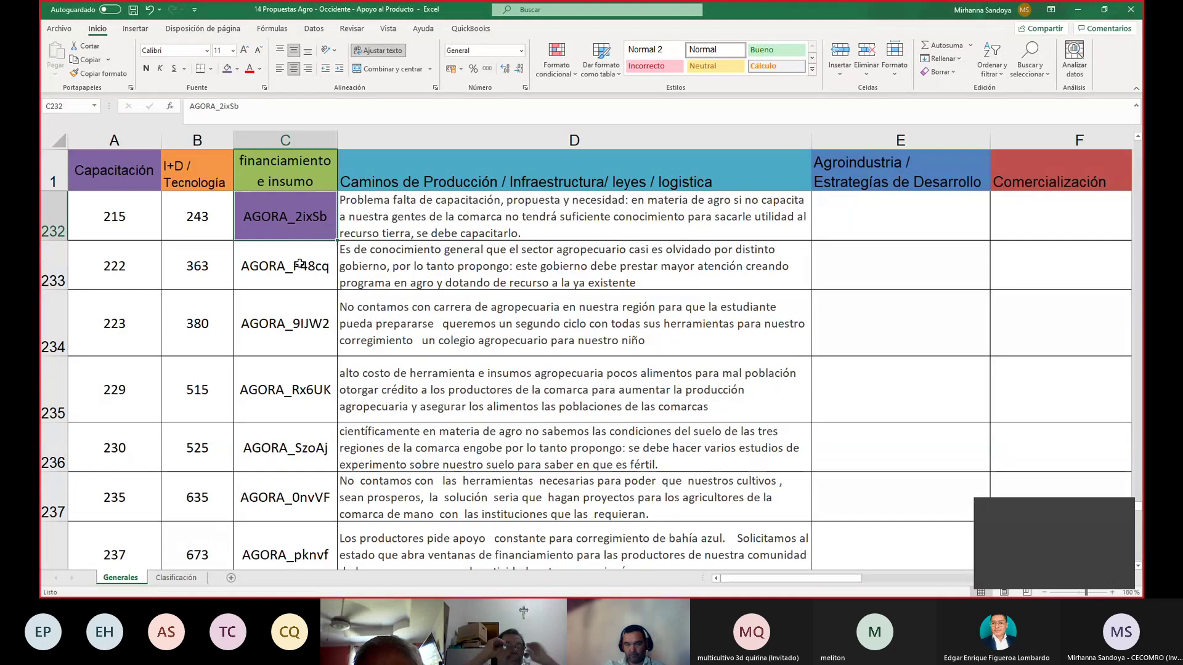
pyautogui.click(290, 243)
pyautogui.click(227, 69)
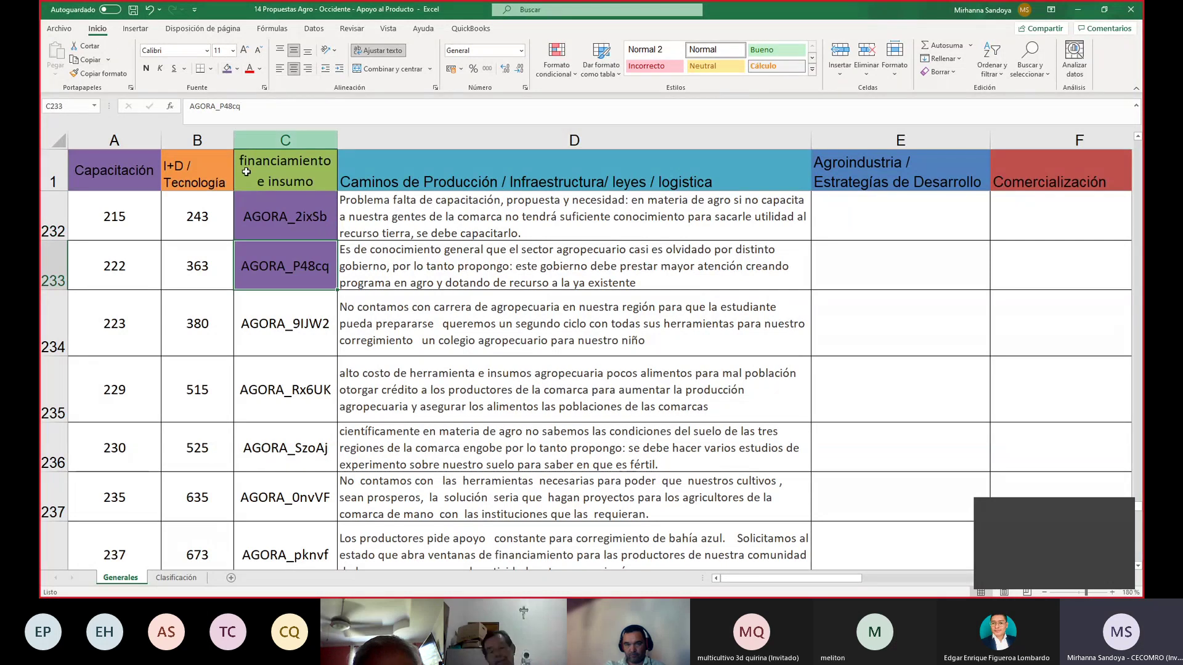
pyautogui.click(286, 325)
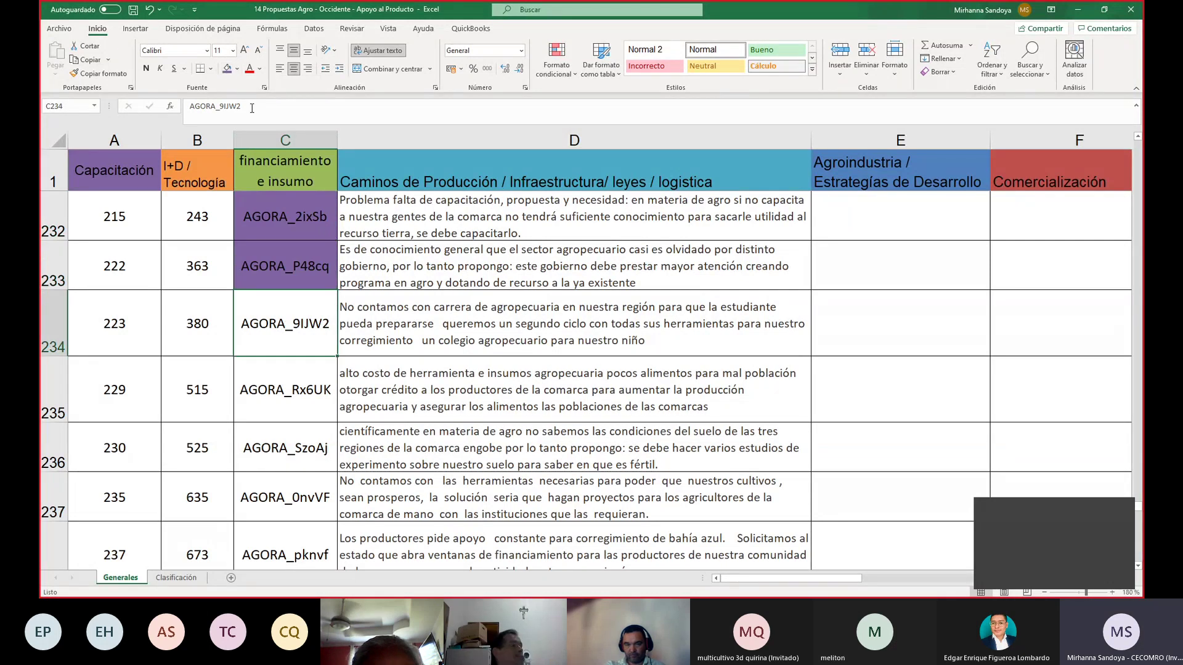
pyautogui.click(228, 69)
# Fill code cell C235 with the financiamiento e insumo green and code cell C236 with the I+D / Tecnología orange.
pyautogui.click(289, 390)
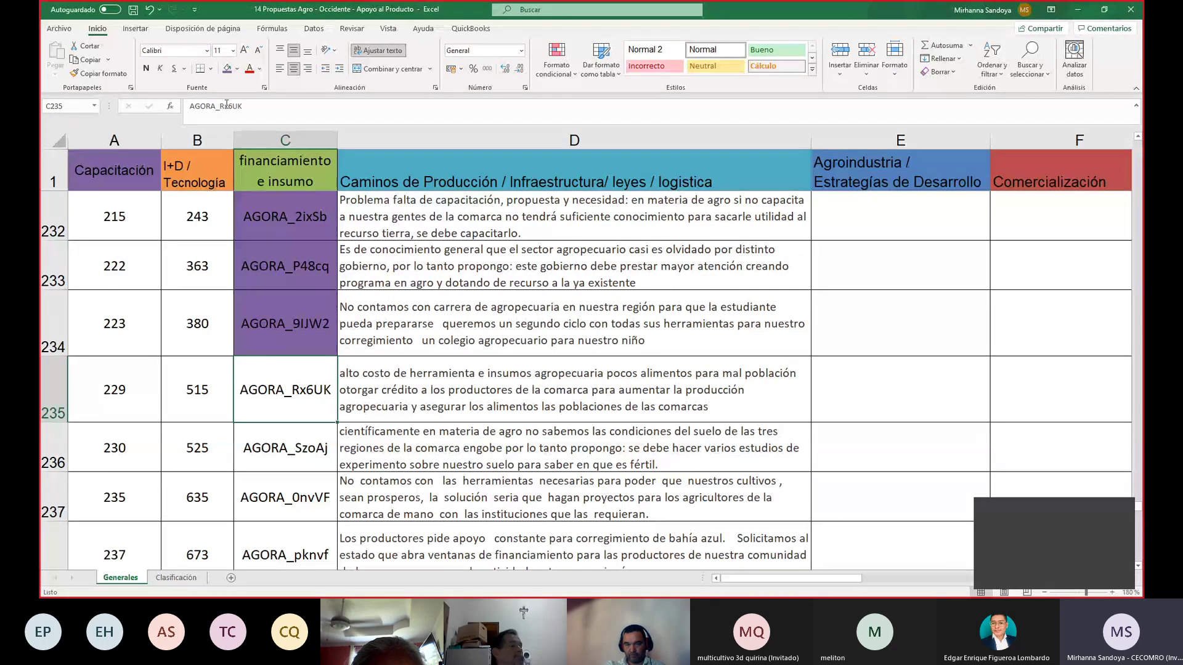
pyautogui.click(238, 69)
pyautogui.click(285, 98)
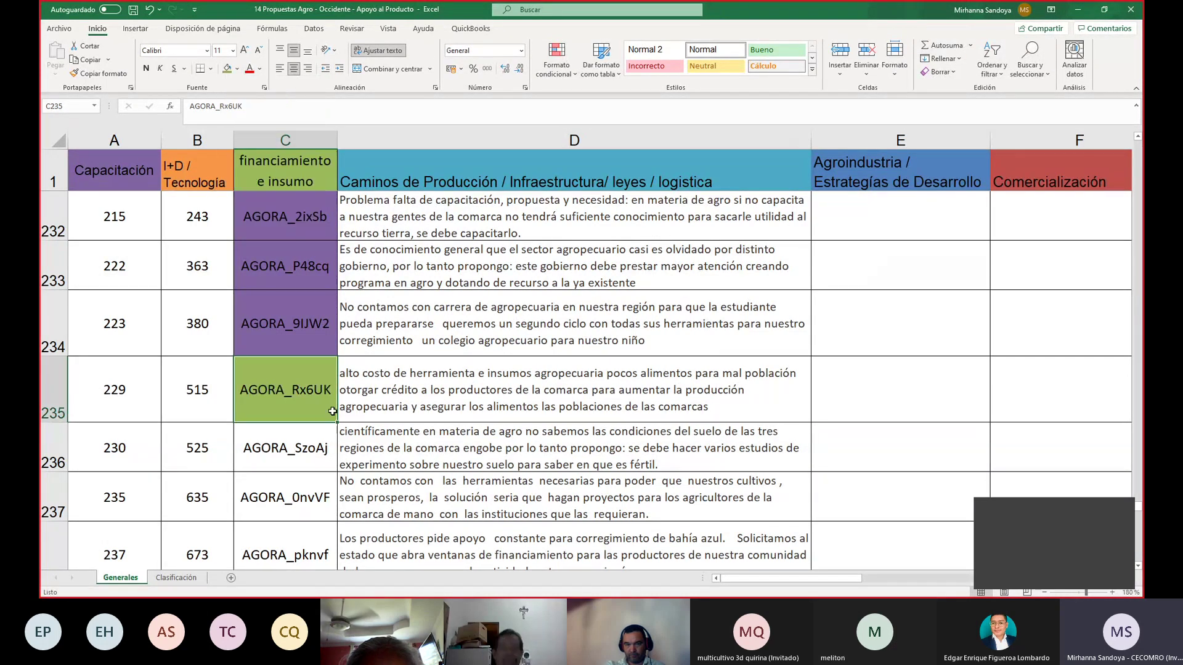
pyautogui.click(317, 452)
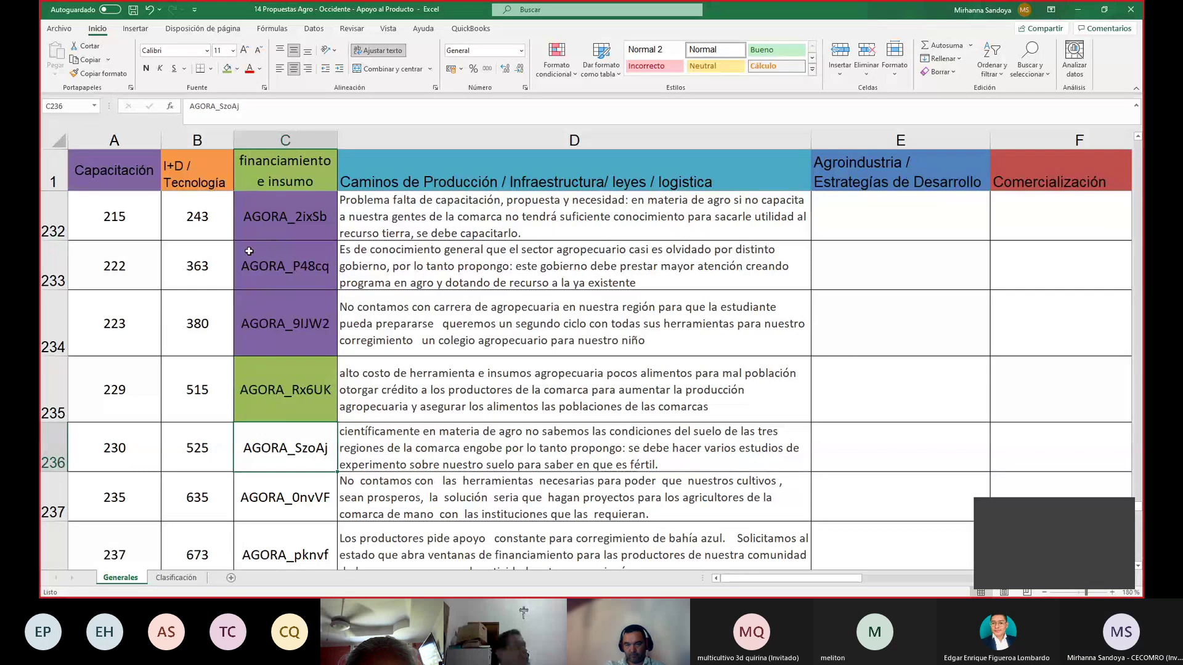
pyautogui.click(237, 69)
pyautogui.click(276, 98)
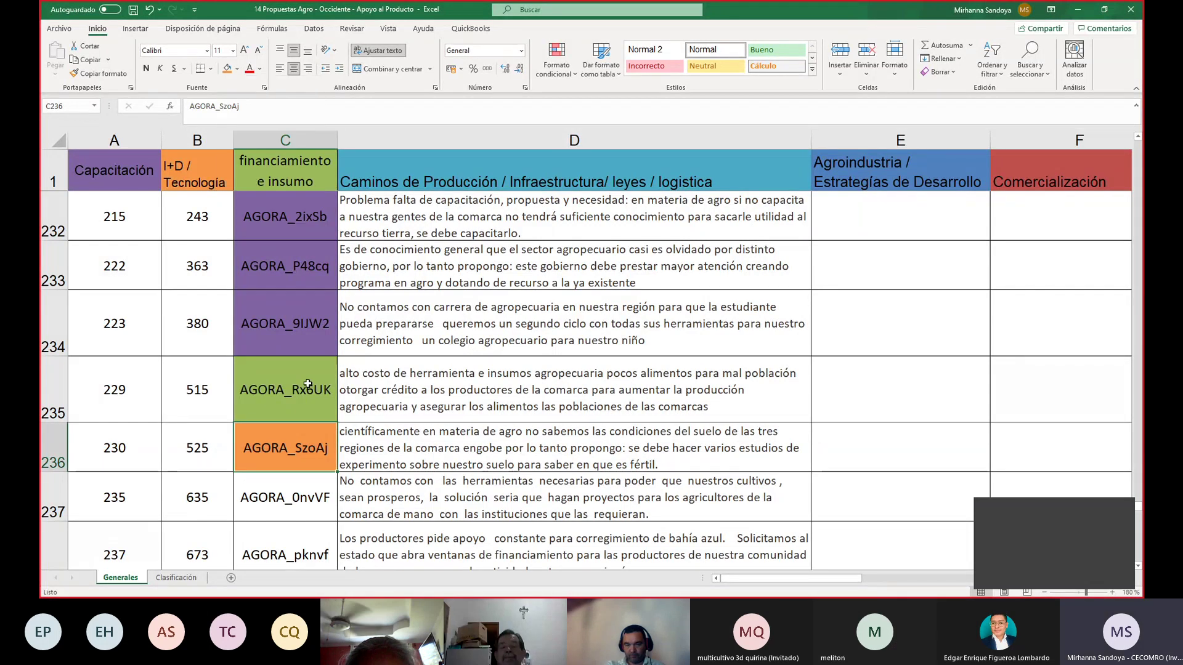
# Fill code cell C237 with the blue of the Agroindustria / Estrategías de Desarrollo category.
pyautogui.click(279, 500)
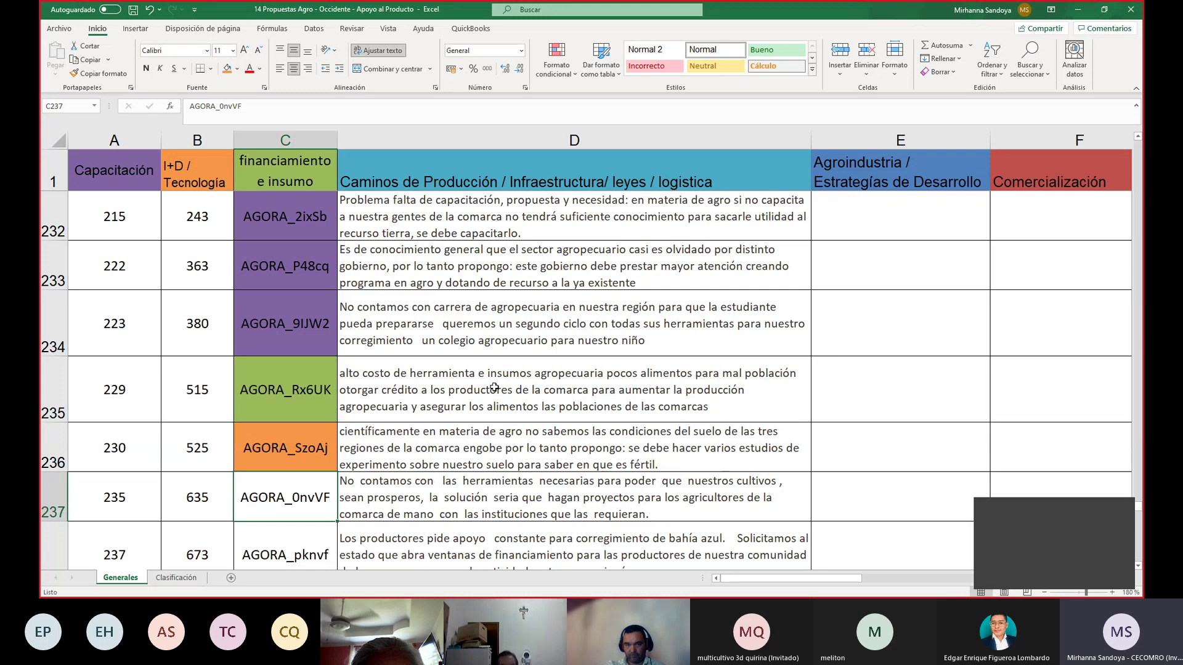
pyautogui.click(237, 68)
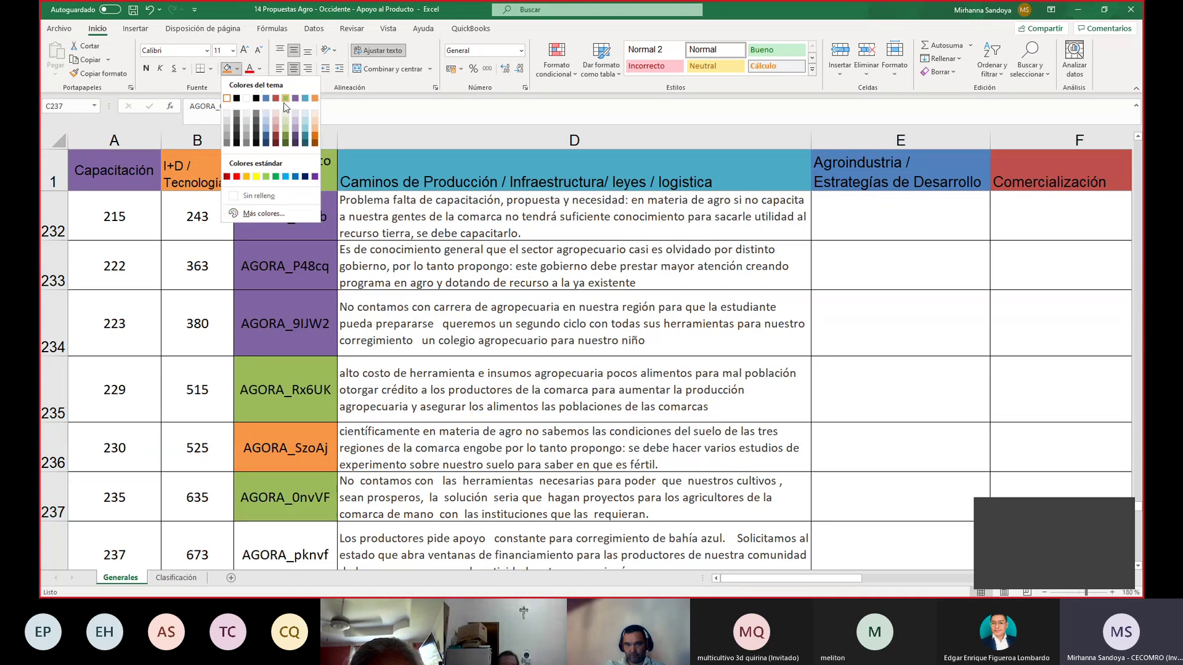
pyautogui.click(266, 98)
# Fill code cell C238 with the financiamiento e insumo green.
pyautogui.click(1138, 567)
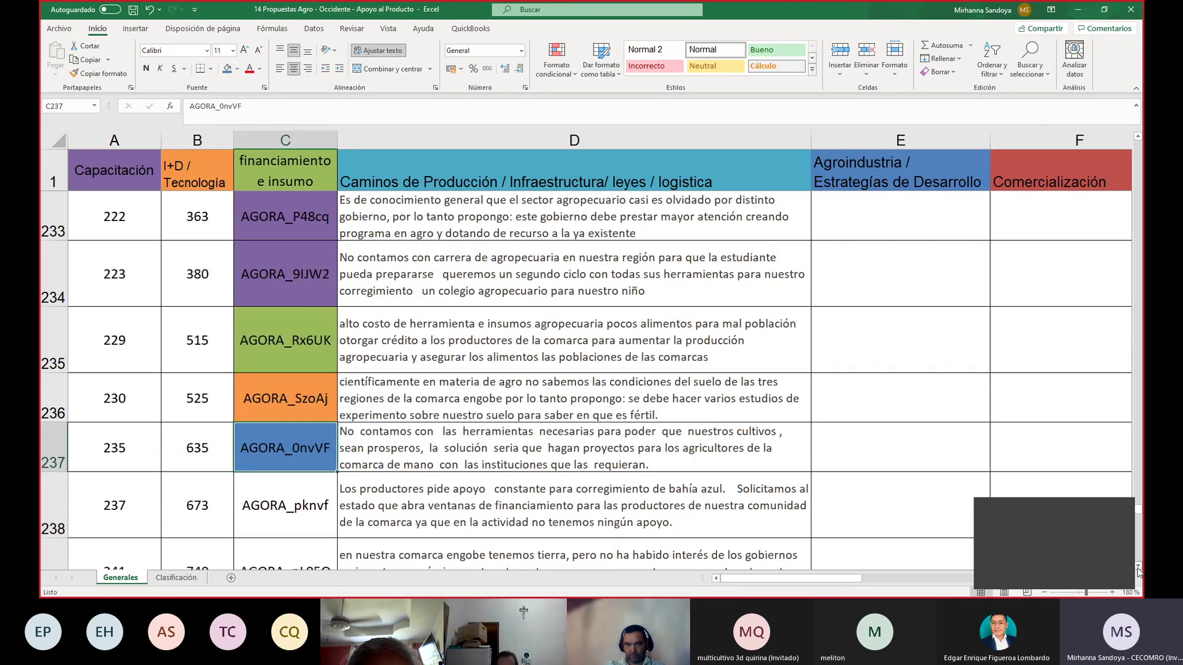
pyautogui.click(1138, 566)
pyautogui.click(1138, 567)
pyautogui.click(1138, 567)
pyautogui.click(1138, 567)
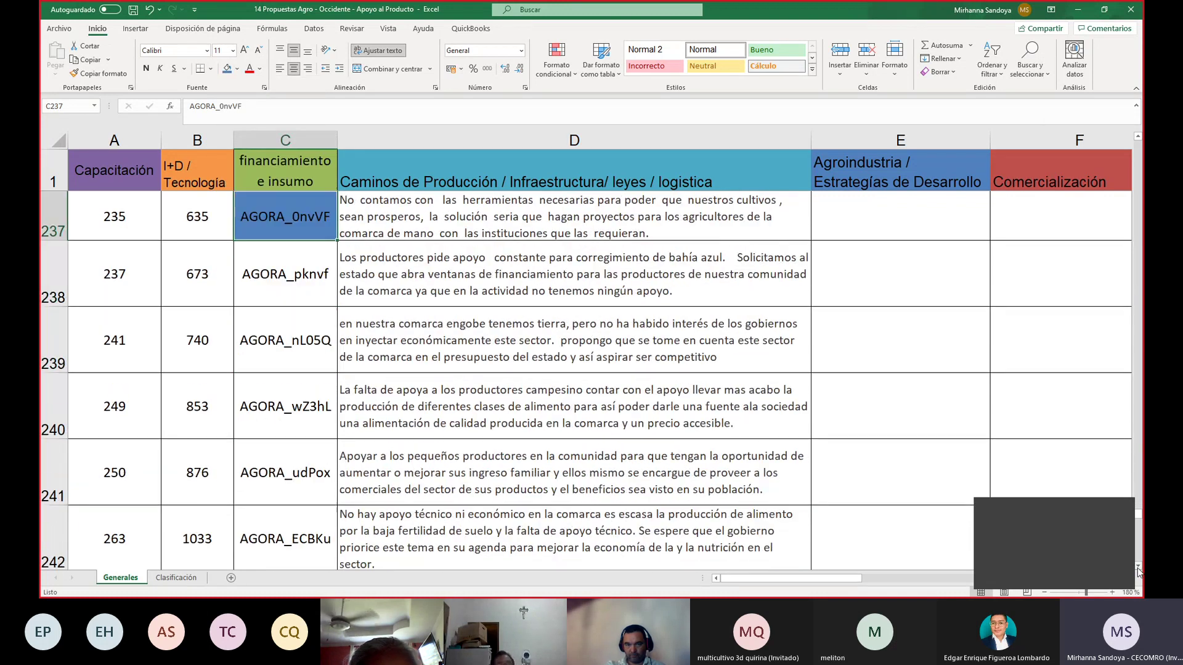
pyautogui.click(286, 274)
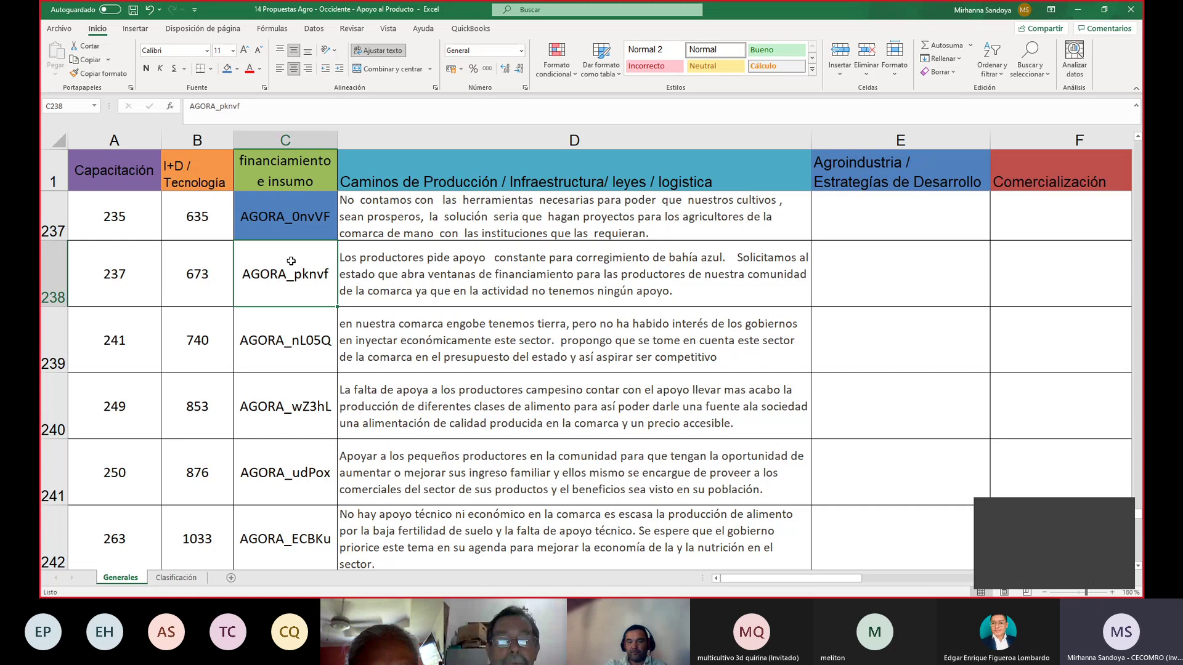
pyautogui.click(237, 68)
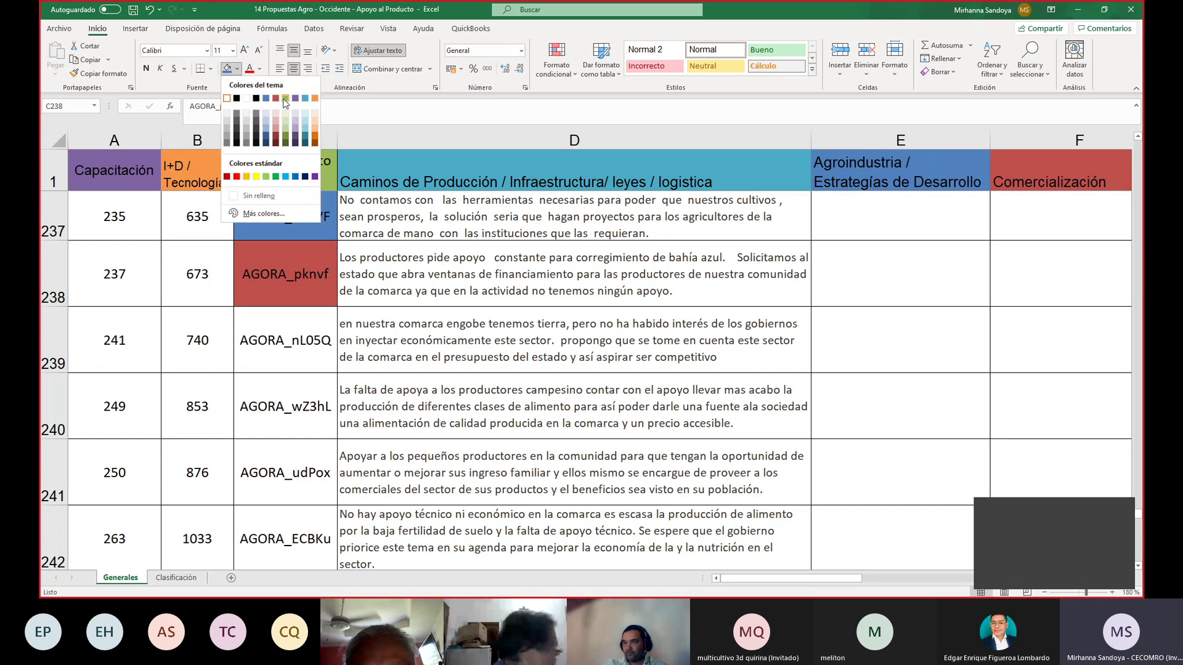
pyautogui.click(285, 98)
# Fill code cells C239, C240 and C241 with the same financiamiento e insumo green.
pyautogui.click(331, 341)
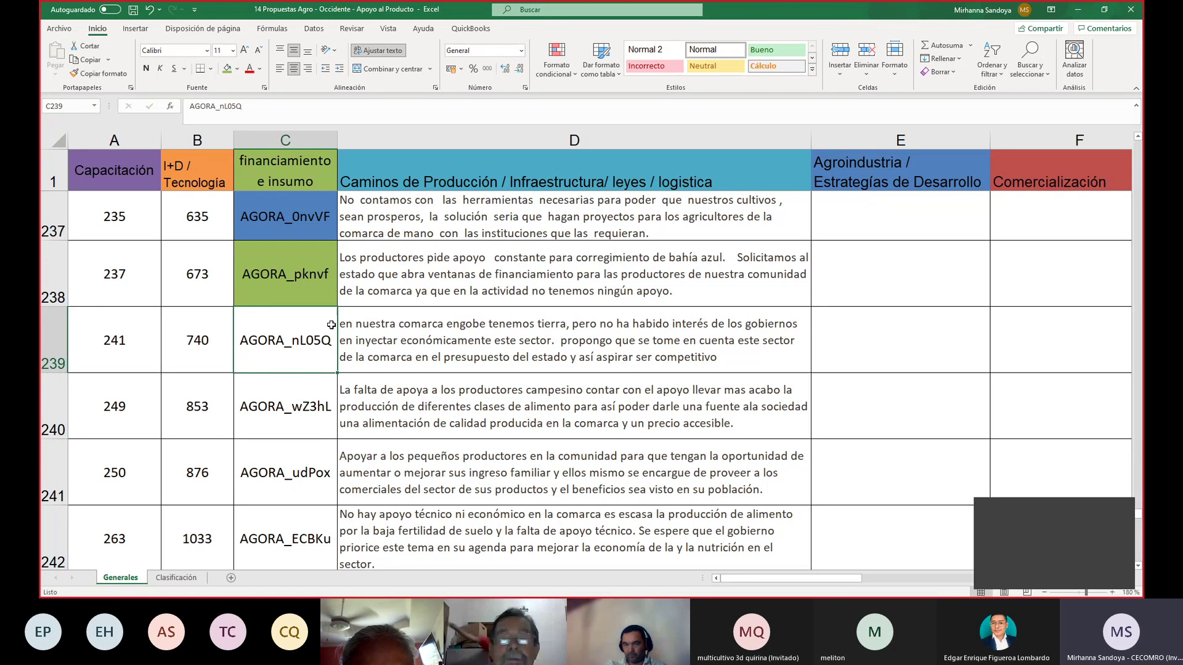
pyautogui.click(227, 68)
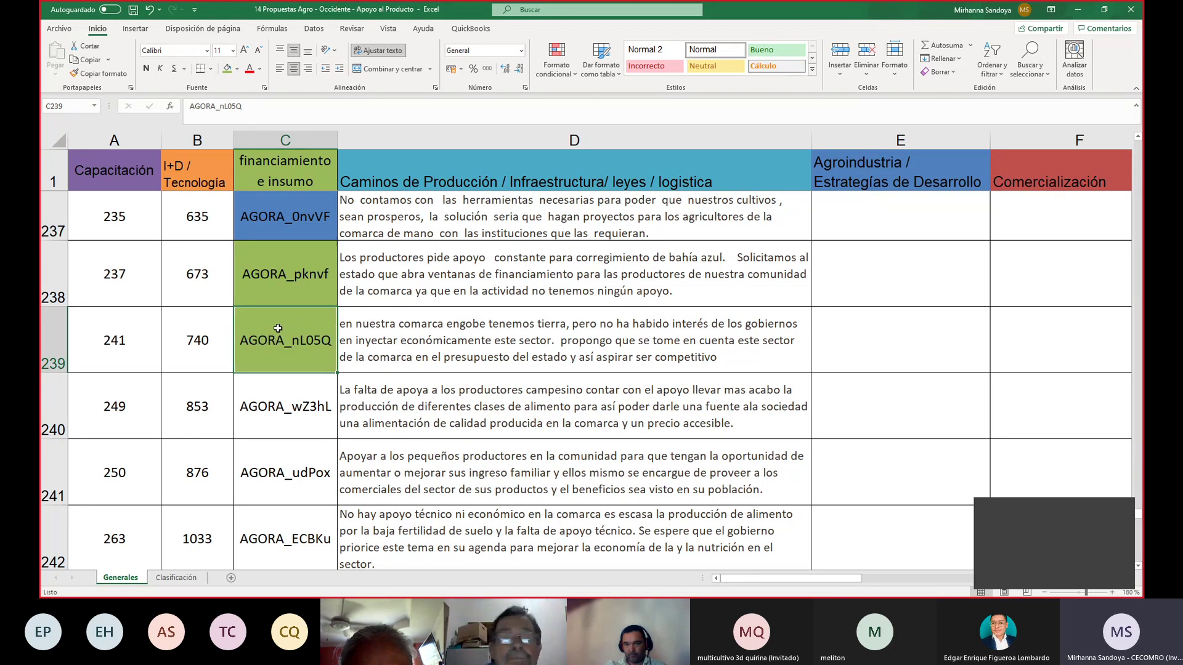
pyautogui.click(299, 407)
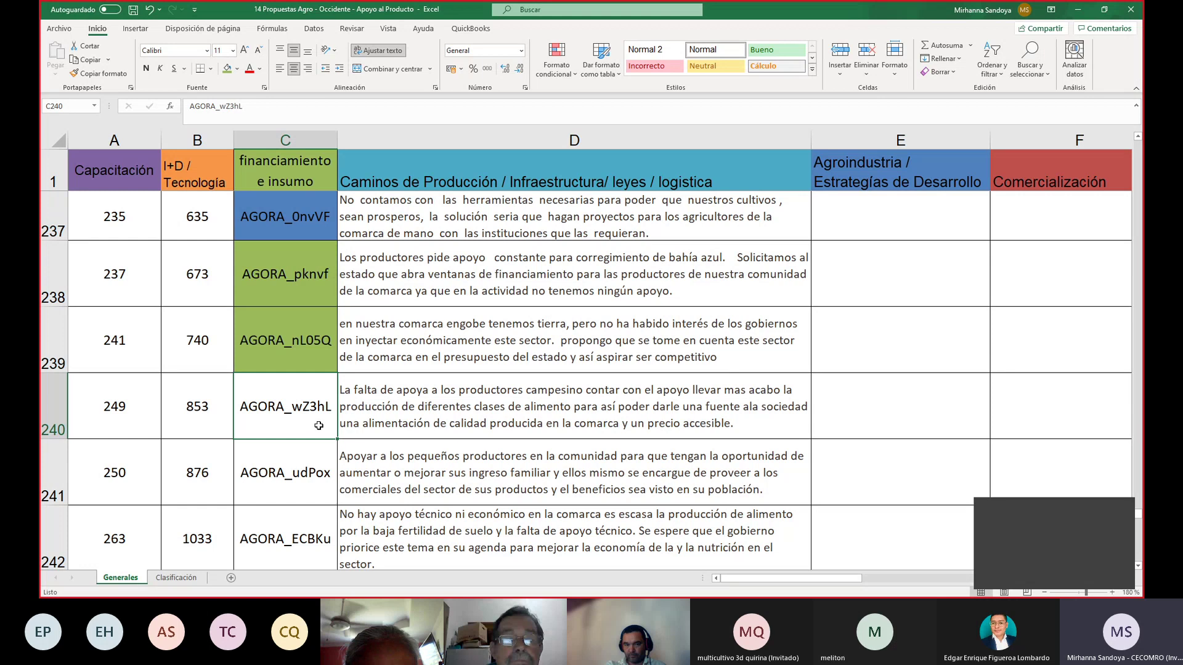
pyautogui.click(227, 68)
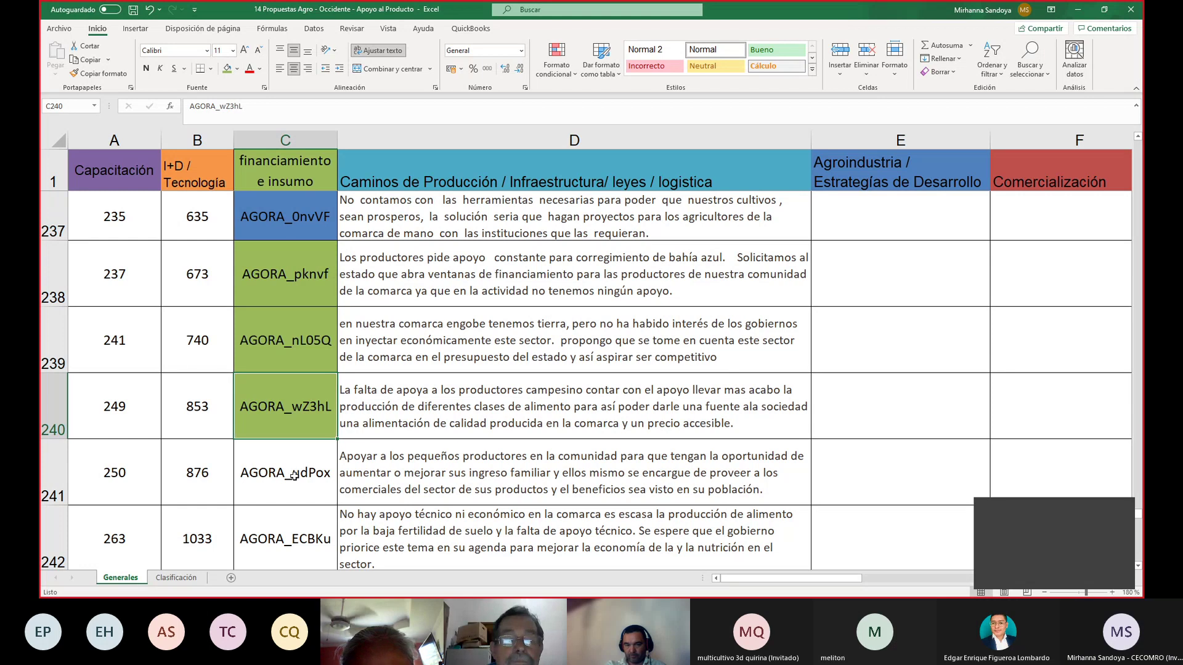
pyautogui.click(294, 477)
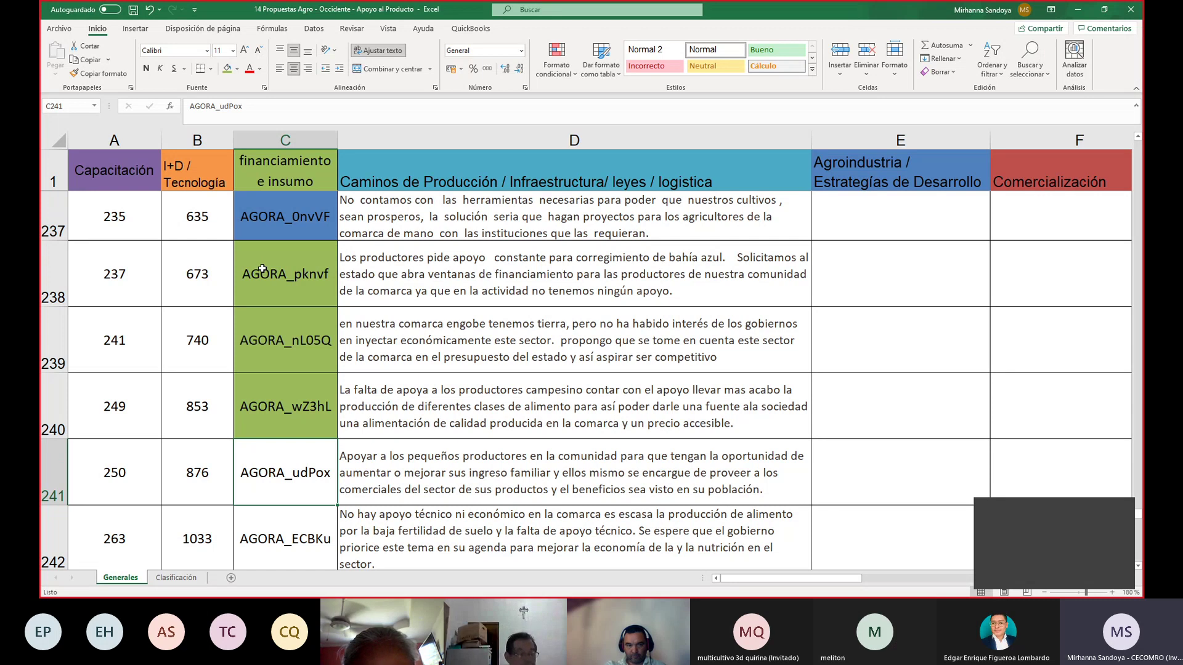
pyautogui.click(227, 68)
# Fill description cell D241 with the red of the Comercialización category.
pyautogui.click(355, 467)
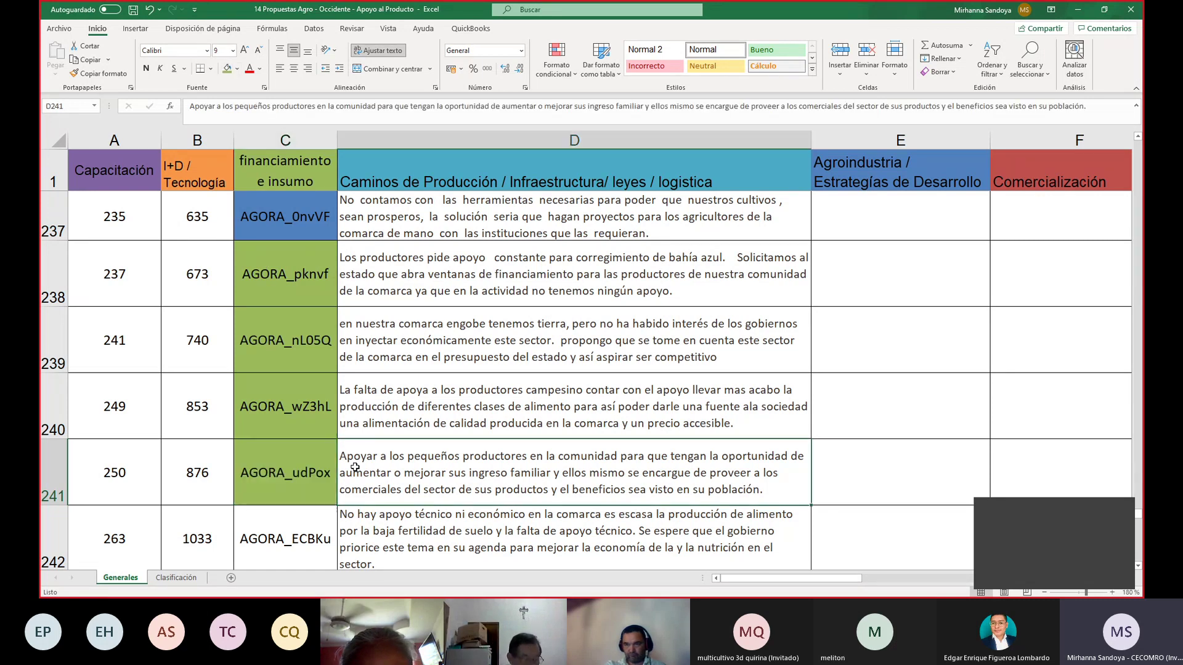
pyautogui.click(235, 69)
pyautogui.click(281, 79)
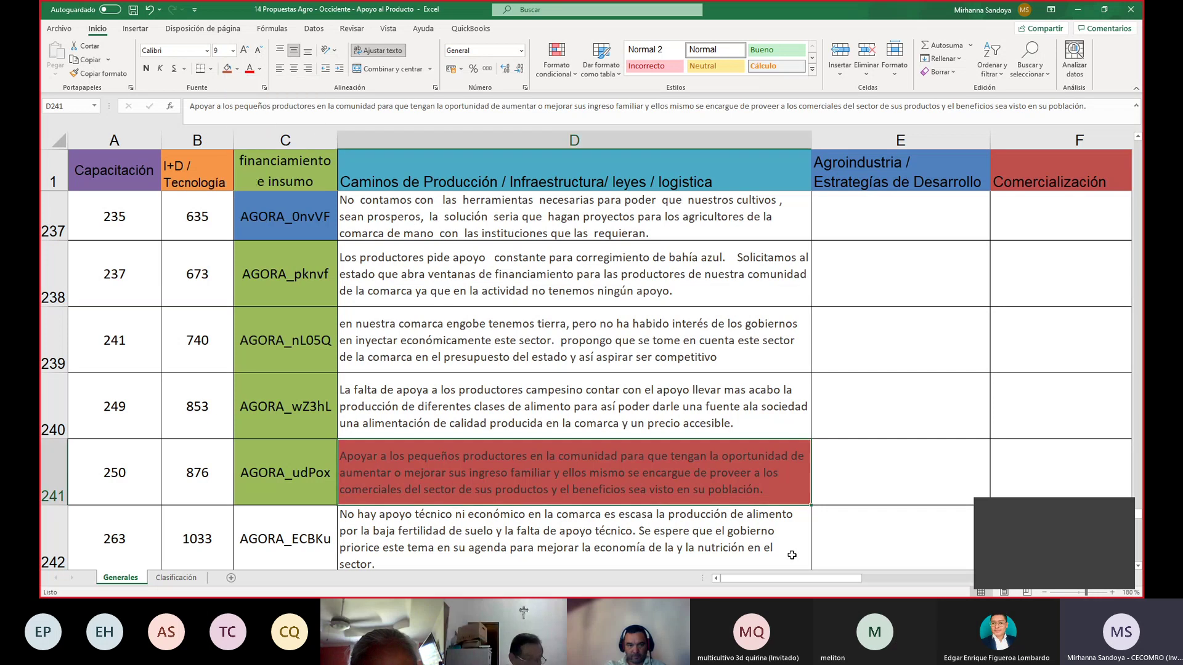
# Fill code cell C242 with the financiamiento e insumo green and description cell D242 with the Capacitación purple.
pyautogui.click(1137, 566)
pyautogui.click(1138, 566)
pyautogui.click(1137, 565)
pyautogui.click(1137, 566)
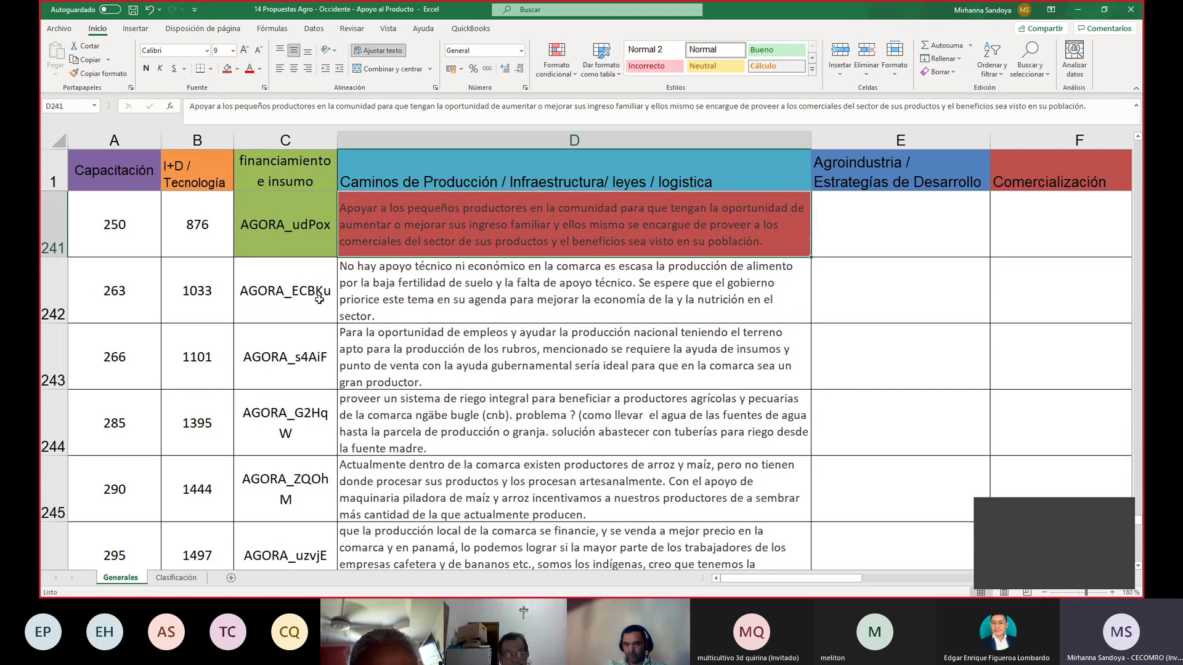
pyautogui.click(285, 296)
pyautogui.click(237, 69)
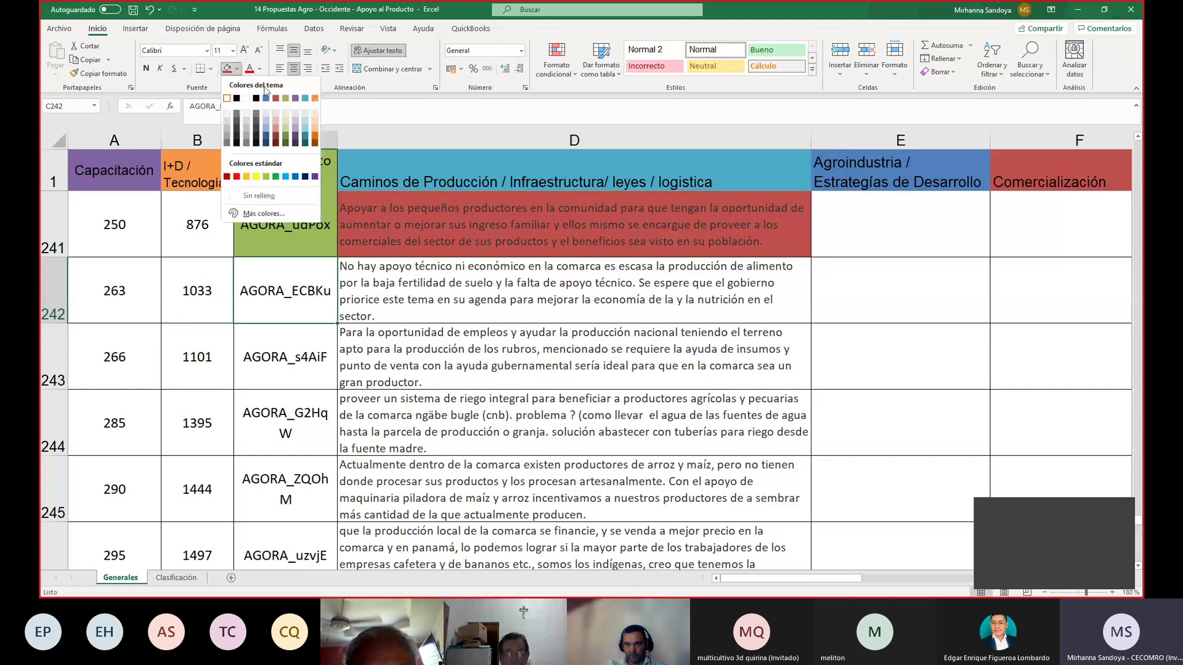
pyautogui.click(276, 162)
pyautogui.click(363, 268)
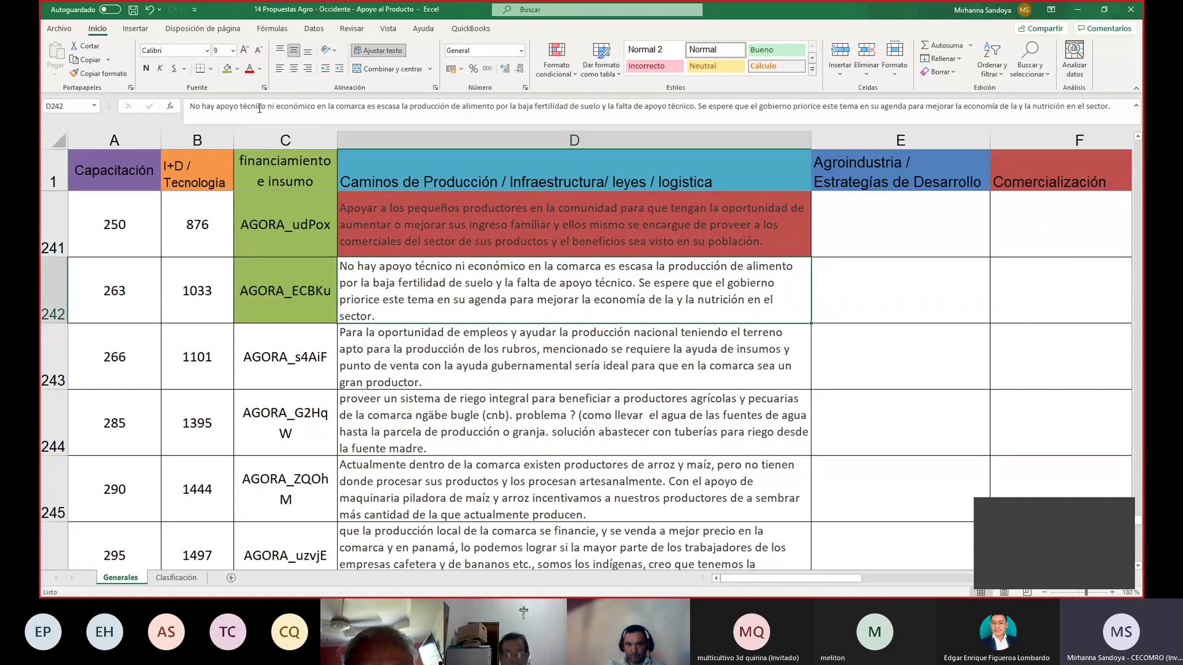
pyautogui.click(236, 69)
pyautogui.click(300, 101)
# Fill code cell C243 with the Comercialización red and code cell C244 with the aqua blue of column D's header.
pyautogui.click(288, 350)
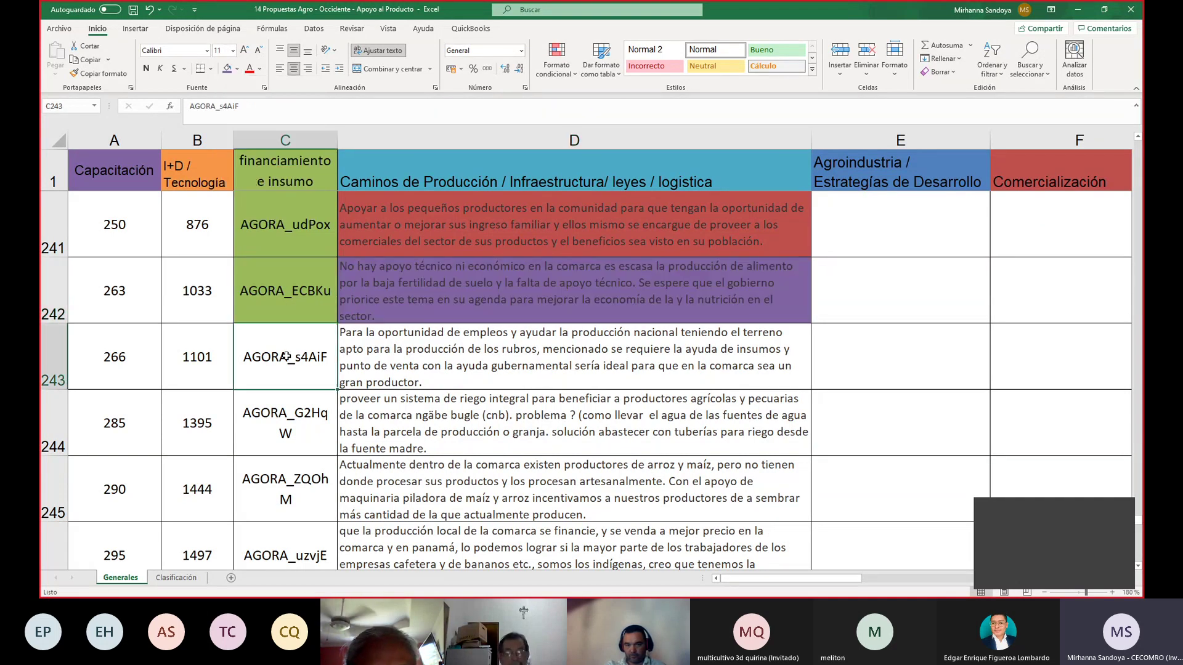
pyautogui.click(237, 69)
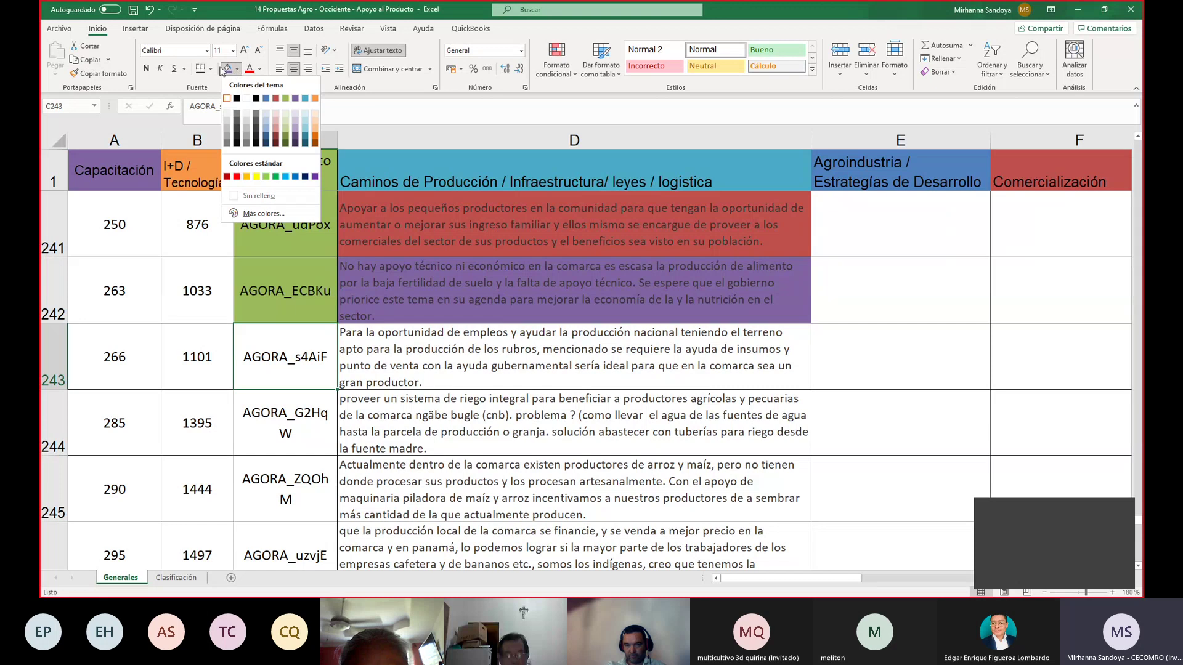
pyautogui.click(275, 99)
pyautogui.click(306, 431)
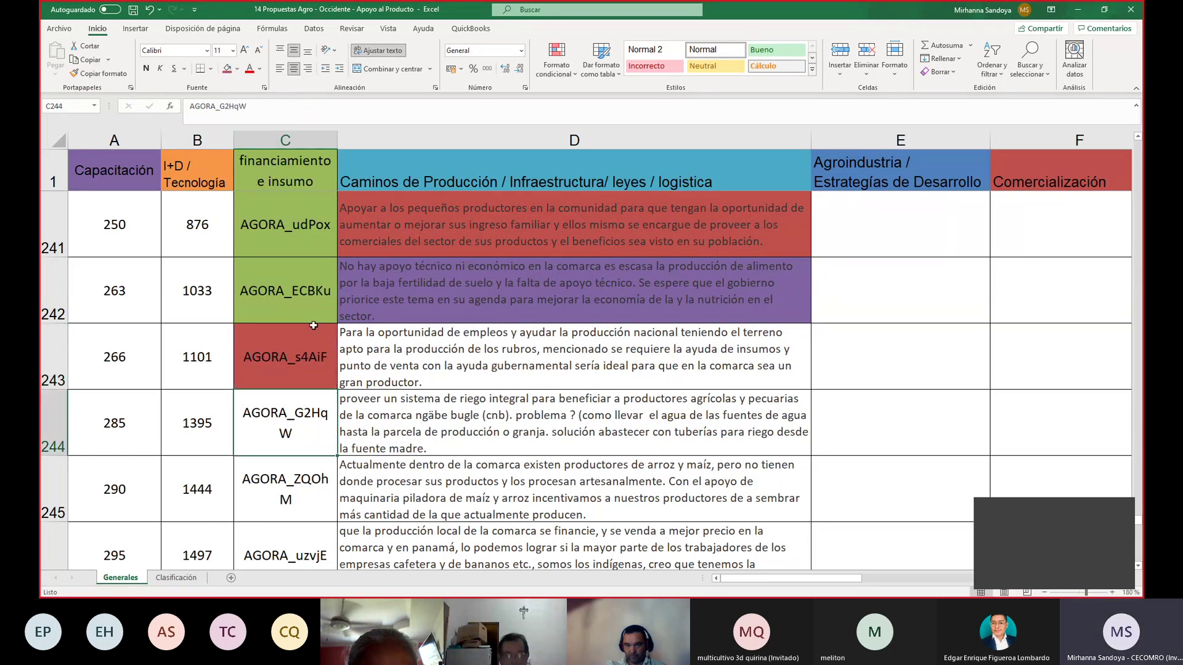
pyautogui.click(237, 69)
pyautogui.click(302, 98)
# Fill code cell C245 with the aqua blue of column D's header and description cell D245 with the I+D / Tecnología orange.
pyautogui.click(293, 484)
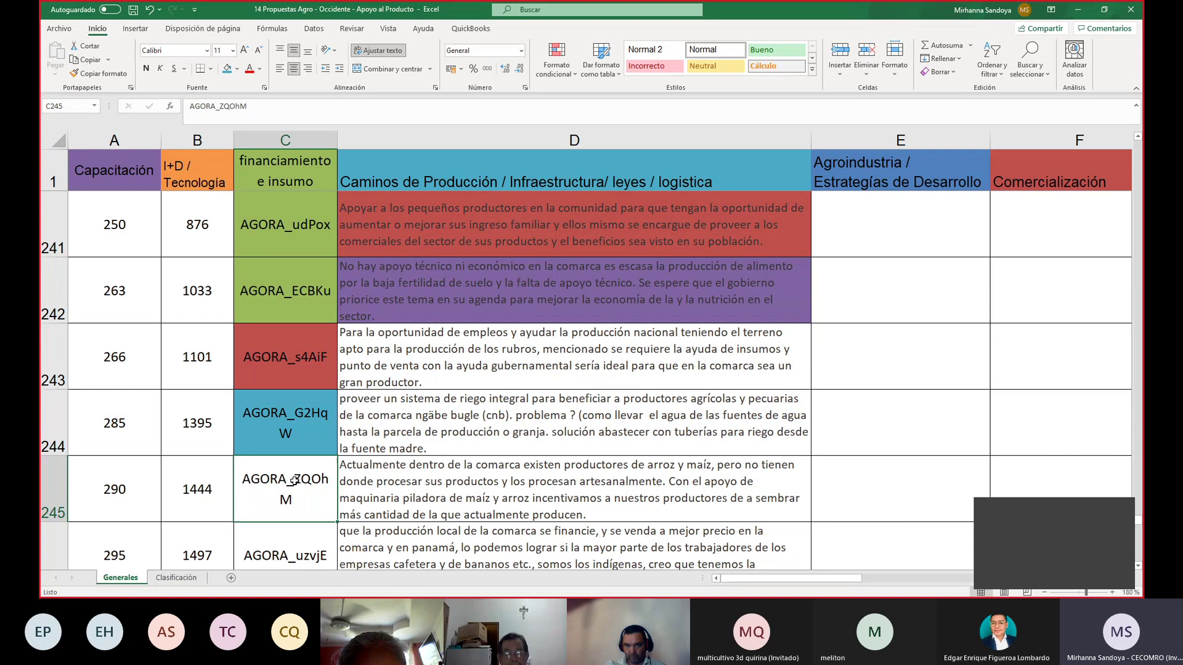
pyautogui.click(227, 68)
pyautogui.press('Right')
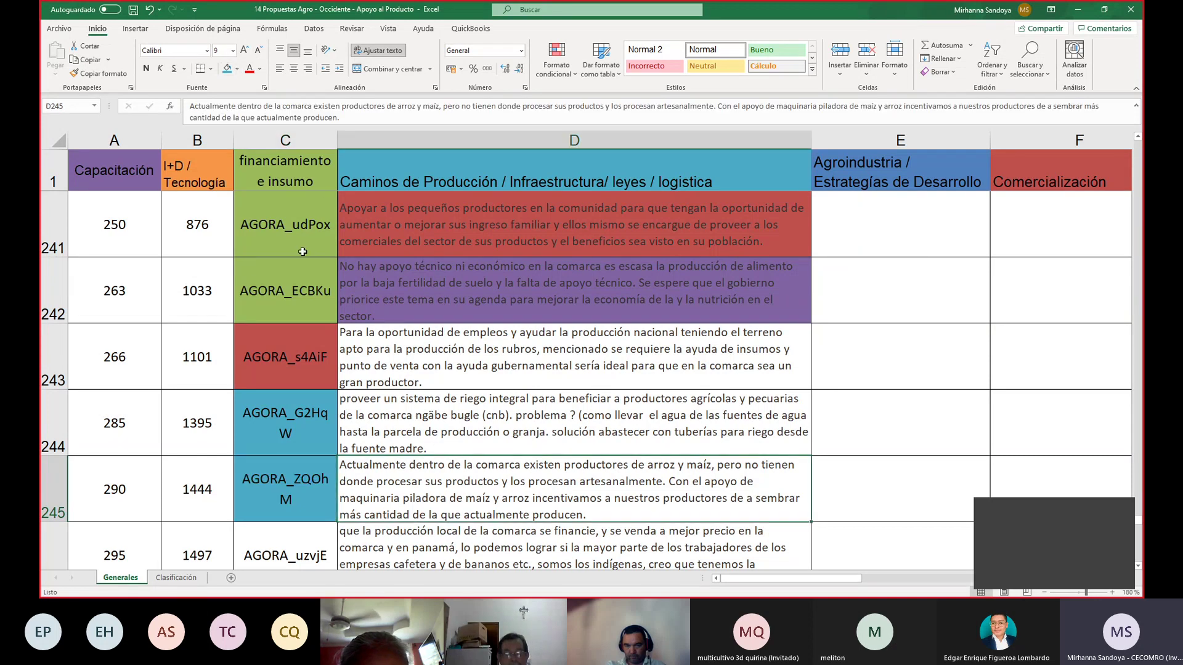
pyautogui.click(237, 68)
pyautogui.click(313, 96)
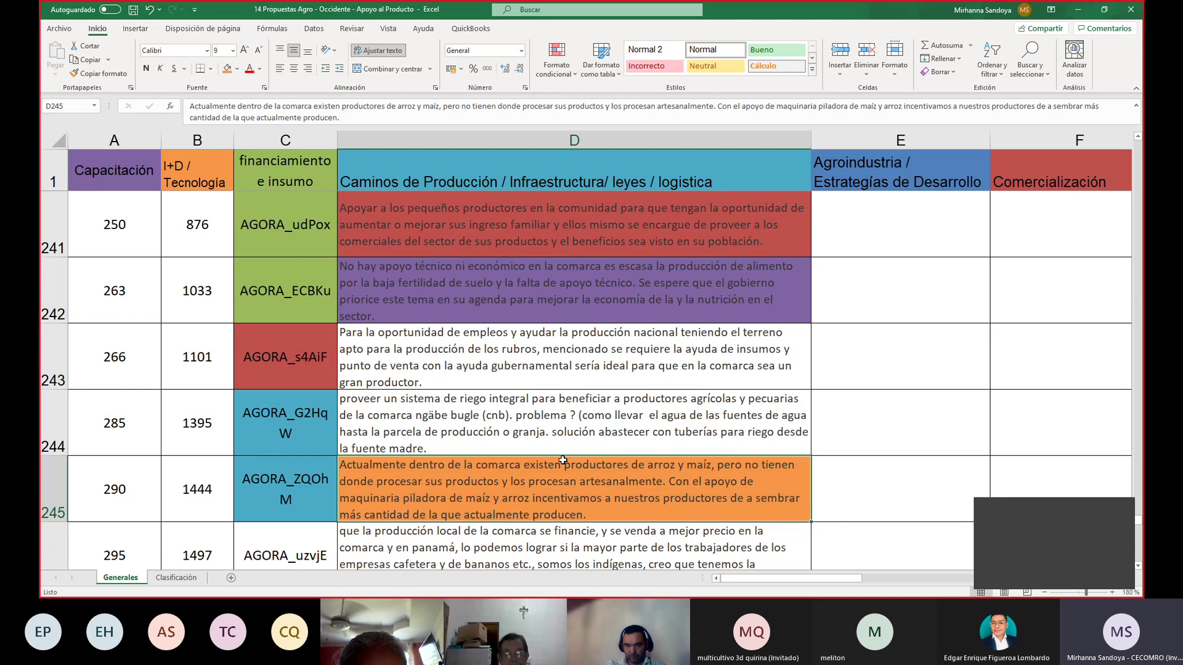
# Fill code cell C246 with the Agroindustria blue and code cell C247 with the I+D / Tecnología orange.
pyautogui.scroll(-5, 1140, 568)
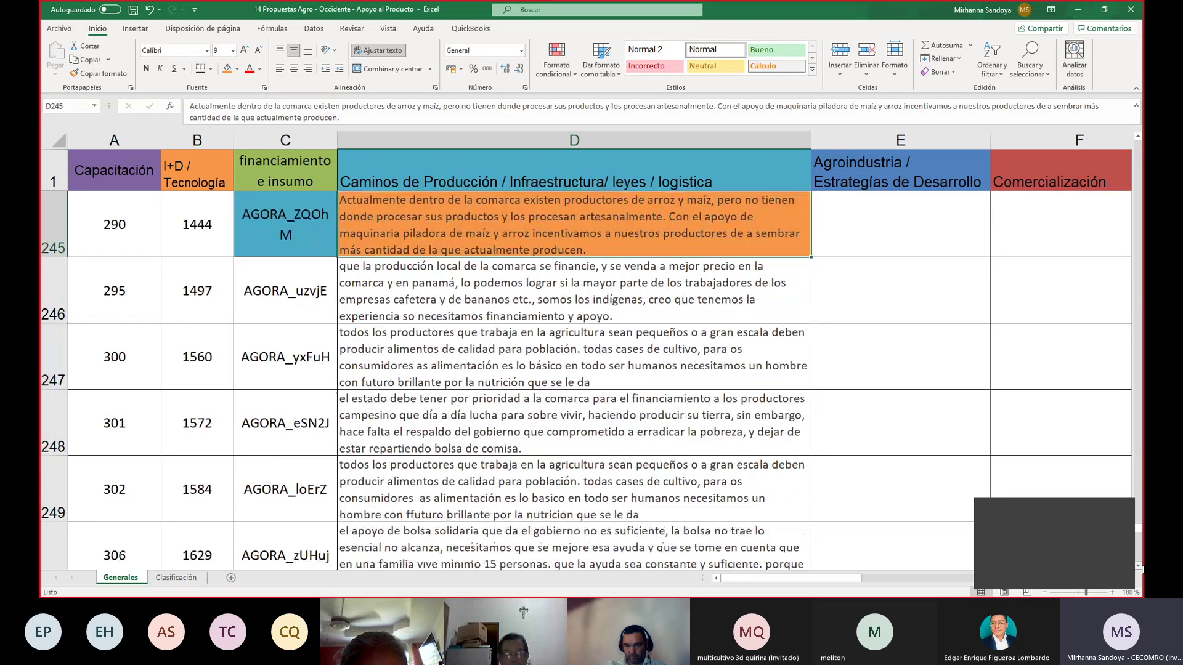
pyautogui.click(280, 231)
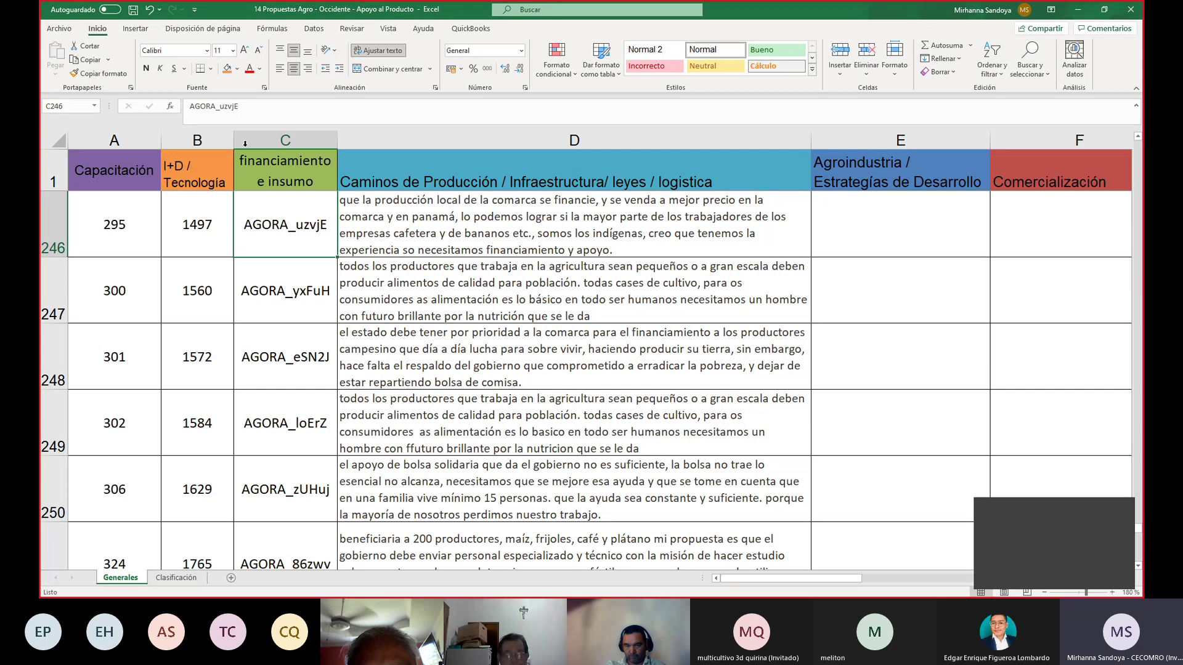
pyautogui.click(236, 68)
pyautogui.click(271, 100)
pyautogui.click(300, 298)
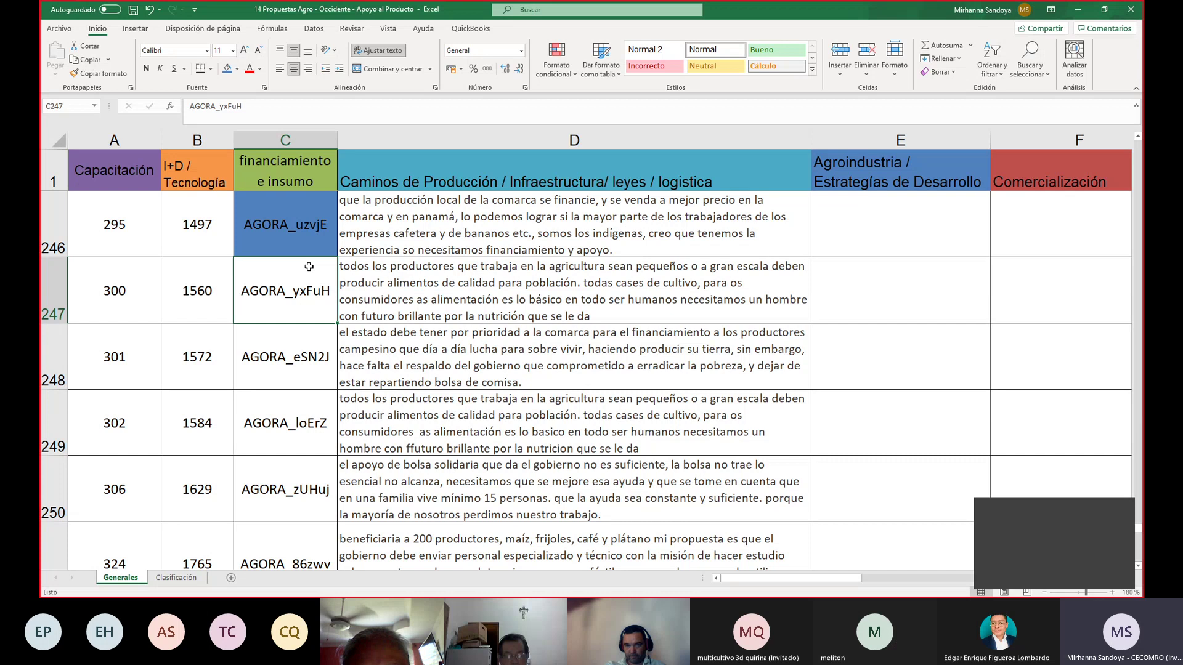
pyautogui.click(238, 68)
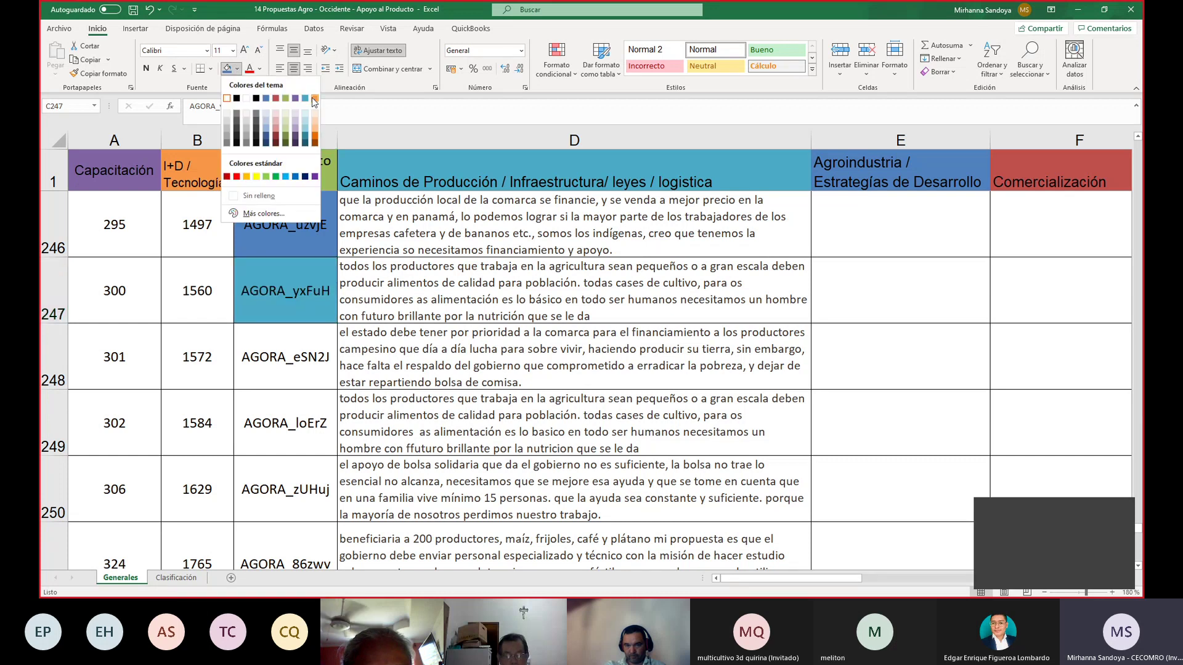
pyautogui.click(282, 99)
# Fill code cell C248 with the financiamiento e insumo green and code cell C249 with the I+D / Tecnología orange.
pyautogui.click(302, 361)
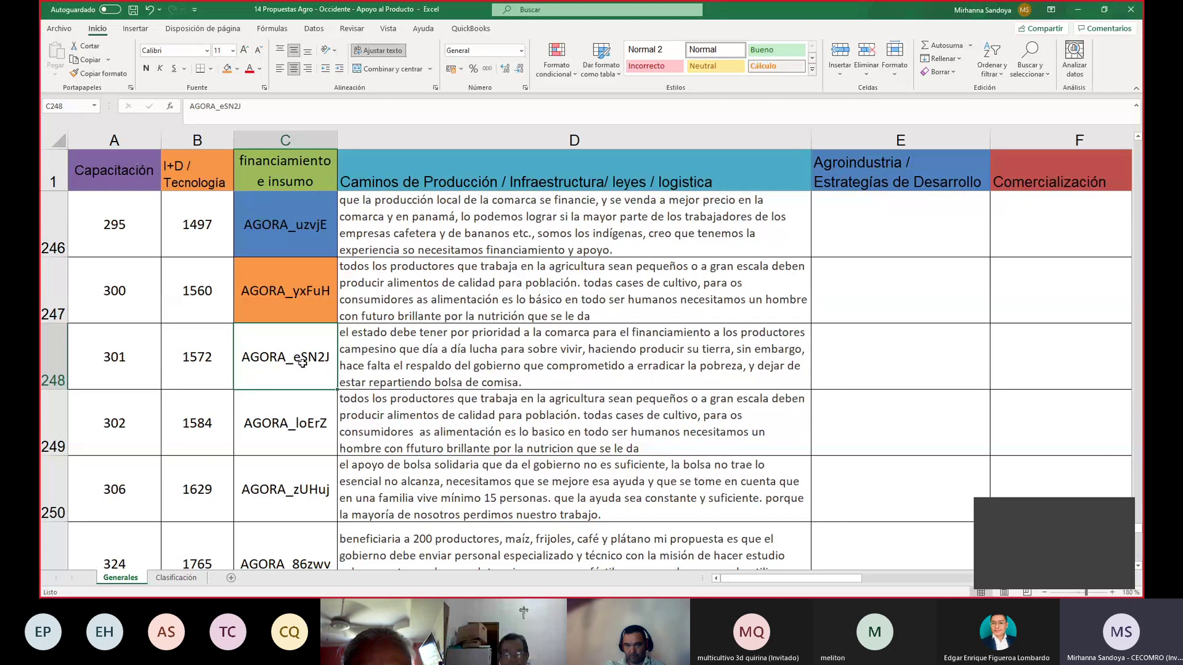
pyautogui.click(231, 69)
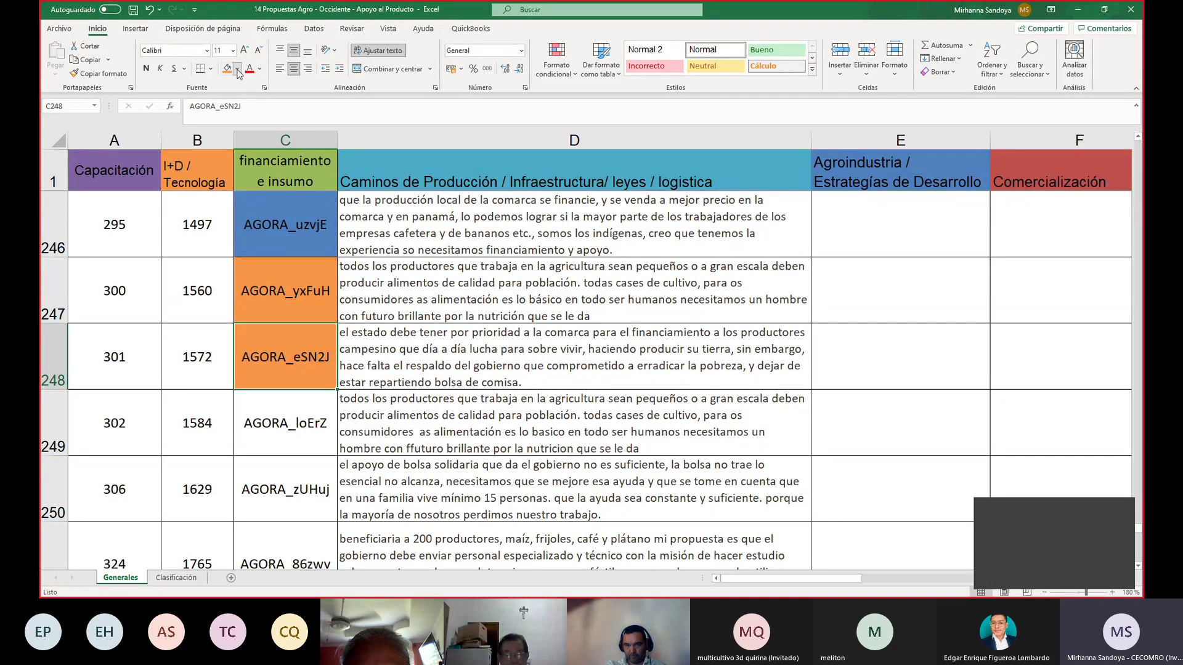
pyautogui.click(238, 68)
pyautogui.click(272, 178)
pyautogui.click(292, 429)
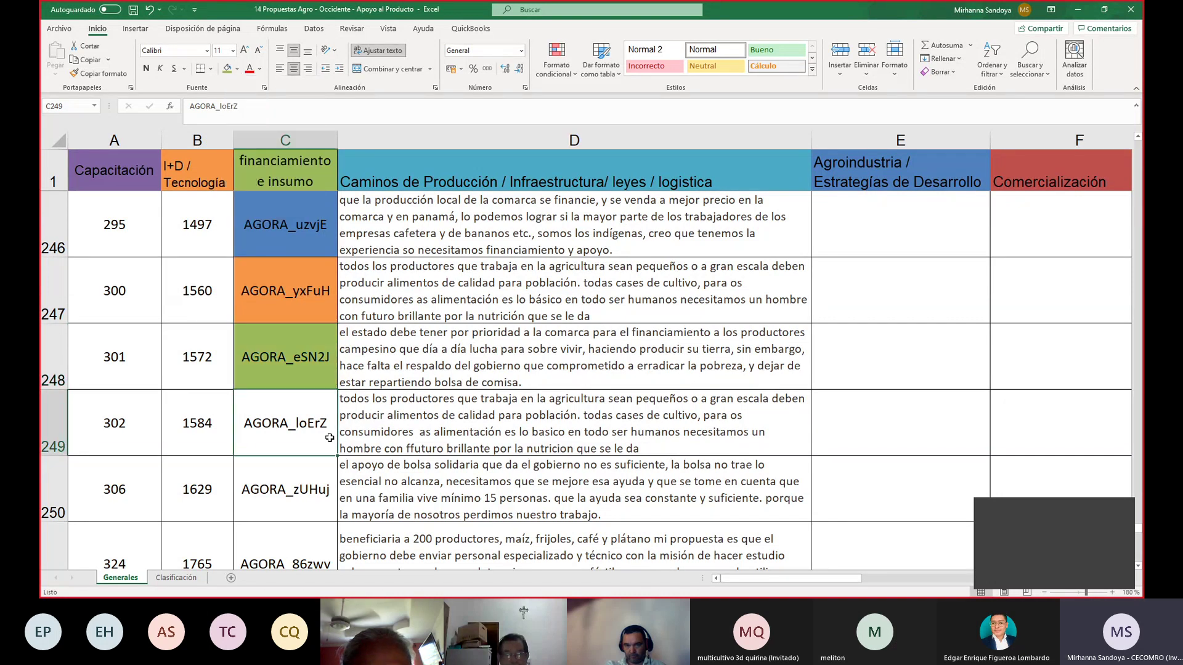
pyautogui.click(238, 69)
pyautogui.click(310, 77)
# Fill cells A250 to D250, the bolsa solidaria proposal, with gray.
pyautogui.click(320, 484)
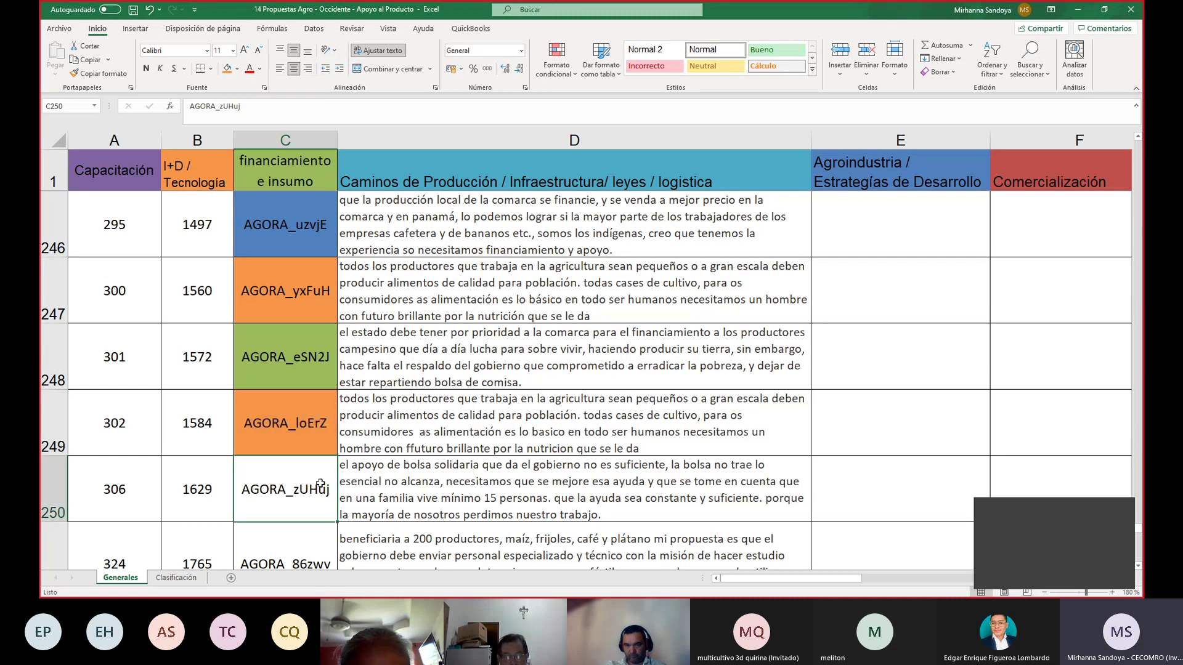
pyautogui.moveTo(722, 472); pyautogui.dragTo(123, 486)
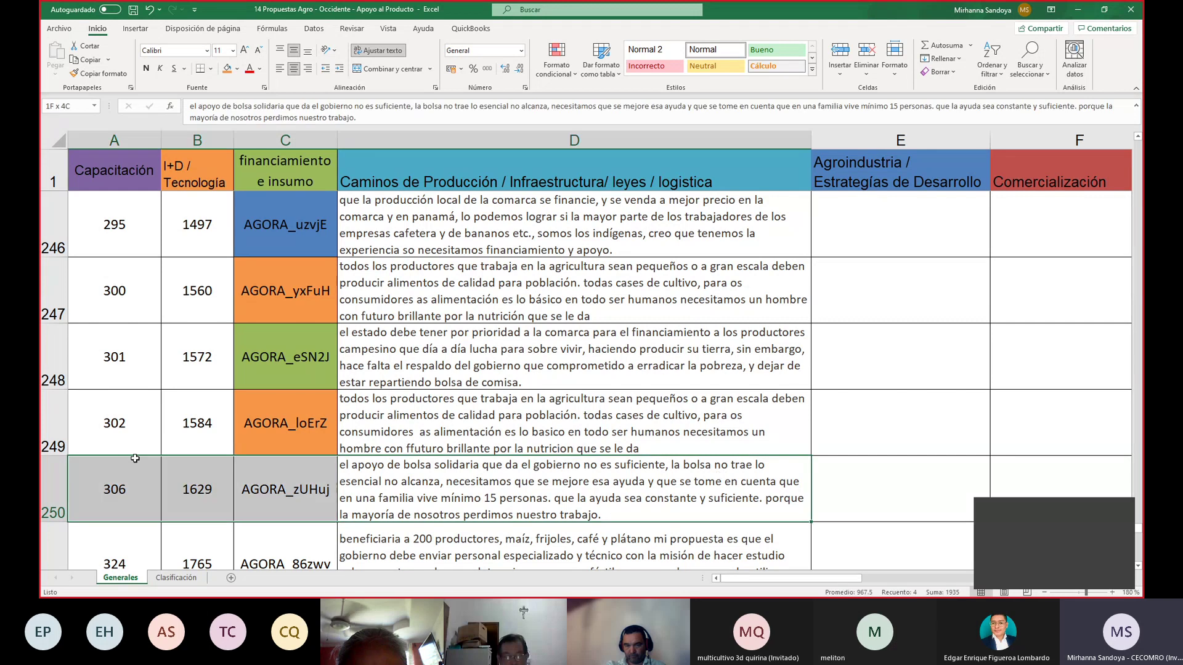
pyautogui.click(237, 69)
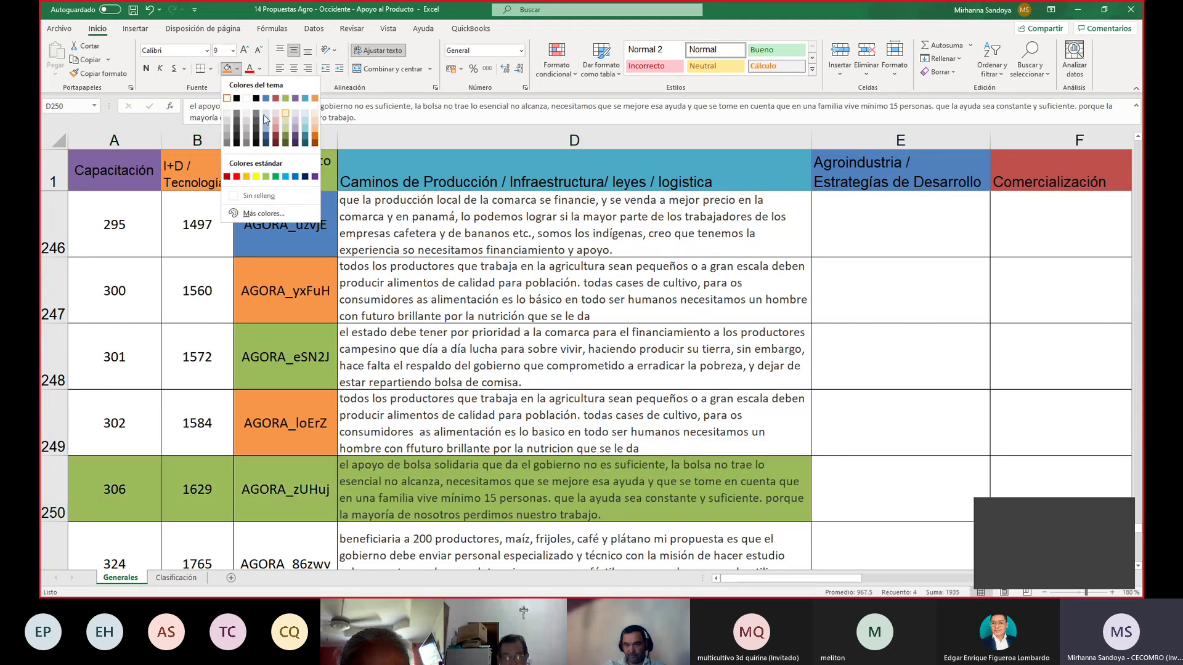
pyautogui.click(247, 127)
# Fill code cell C251 with the purple of the Capacitación category.
pyautogui.scroll(-4, 307, 338)
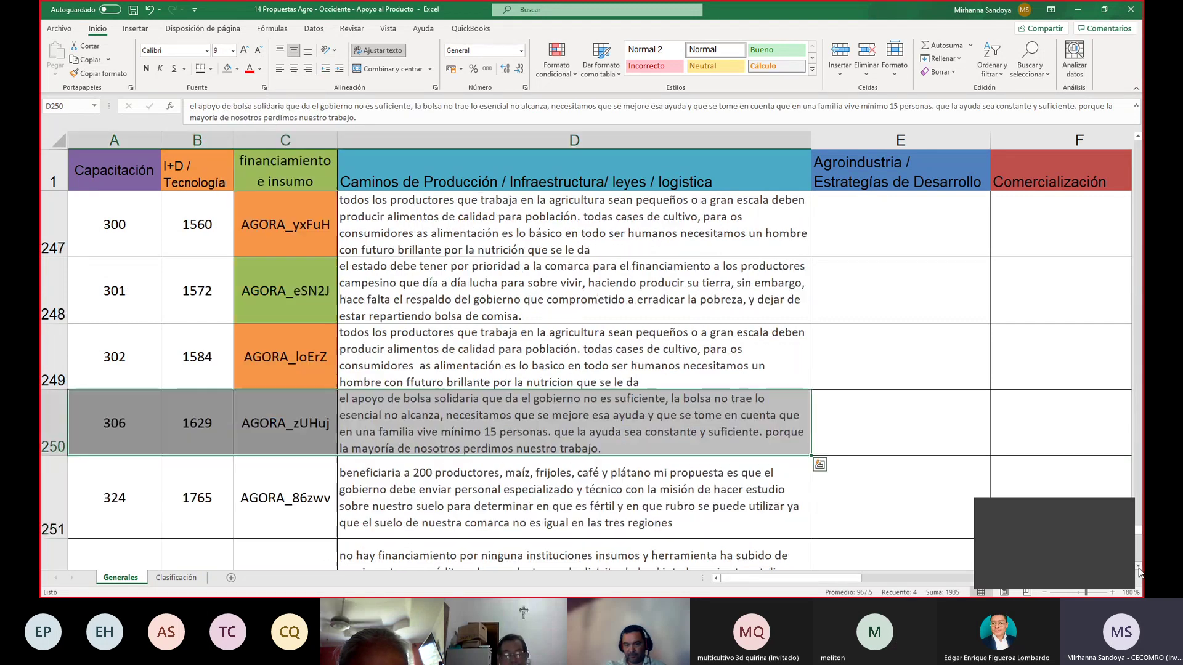
pyautogui.click(308, 336)
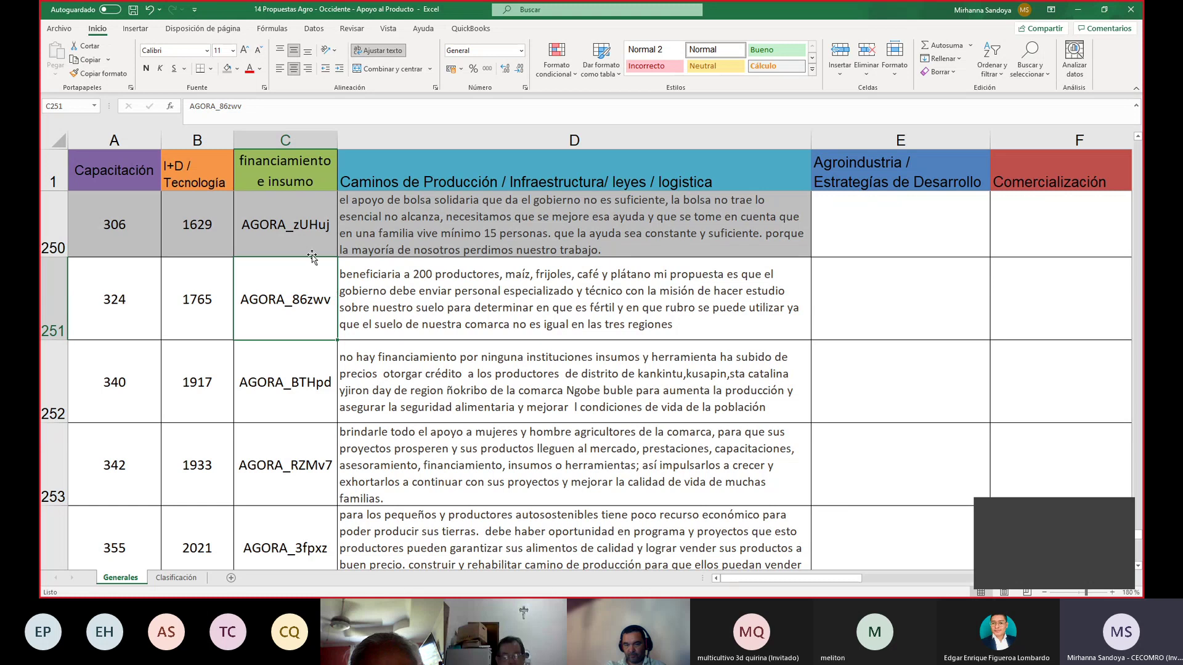
pyautogui.click(237, 69)
pyautogui.click(295, 98)
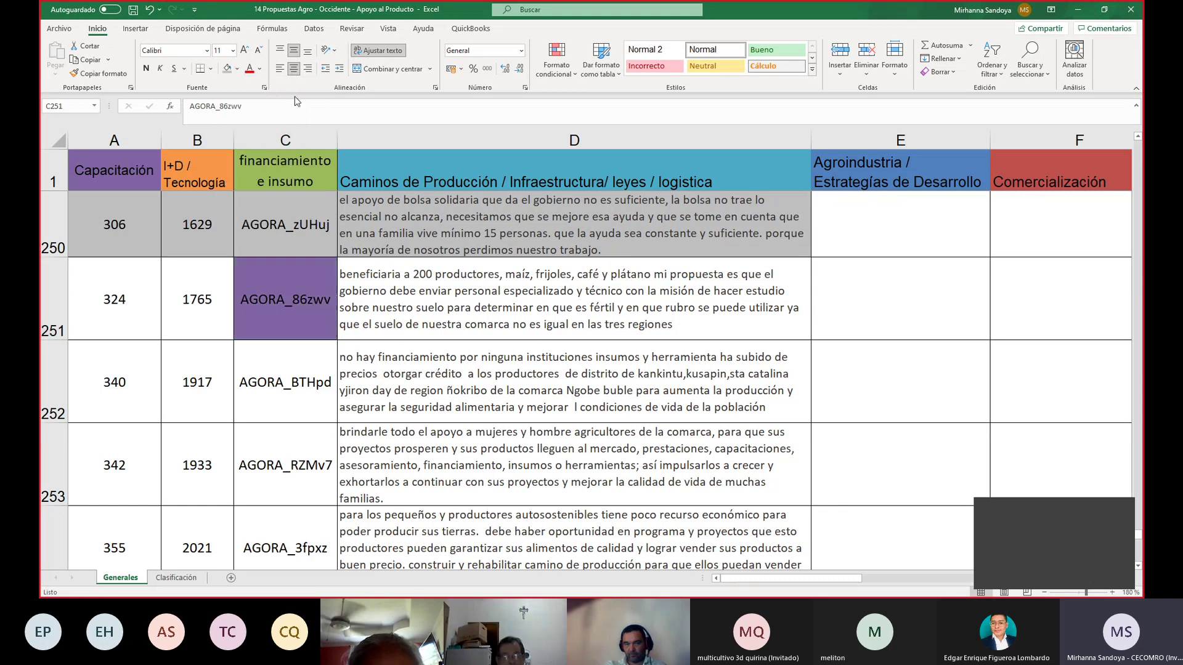
# Fill proposal cell D251 with the orange of the I+D / Tecnología category.
pyautogui.click(417, 297)
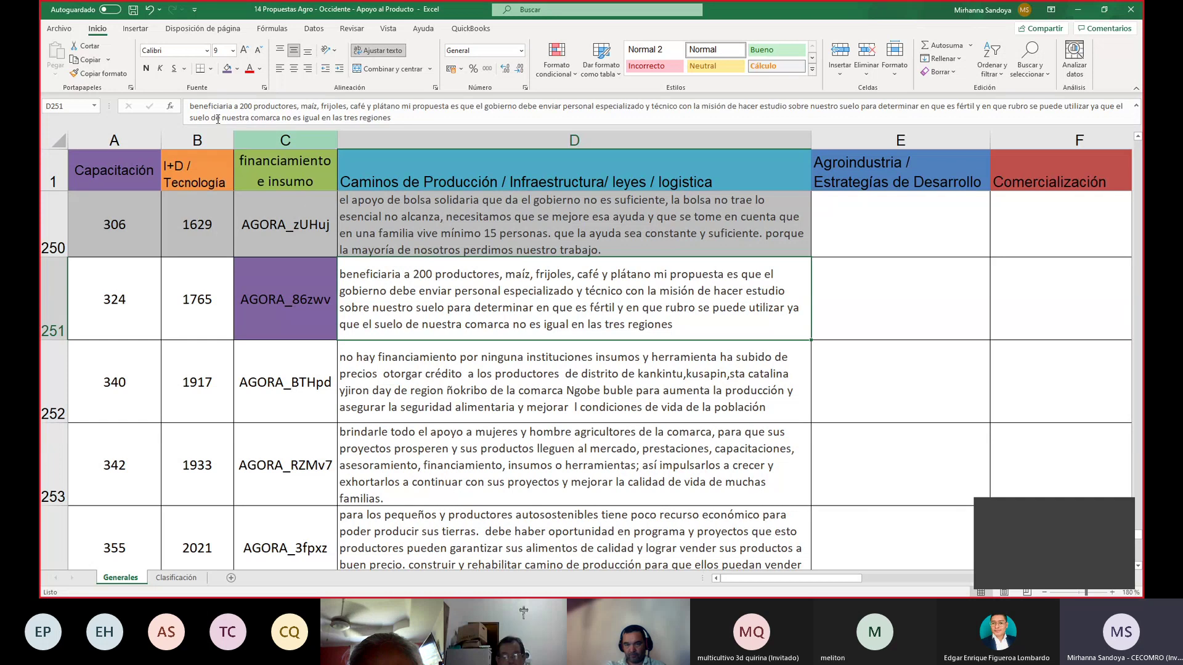
pyautogui.click(237, 68)
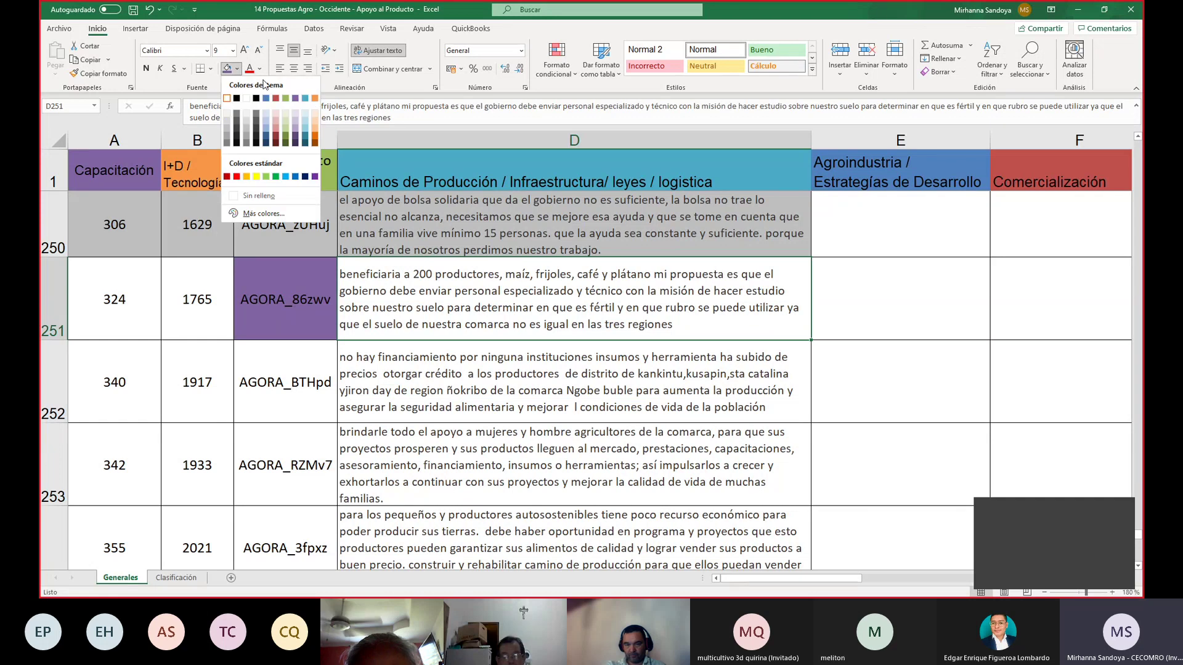
pyautogui.click(315, 98)
# Fill code cell C252 with the green of the financiamiento e insumo category.
pyautogui.click(314, 375)
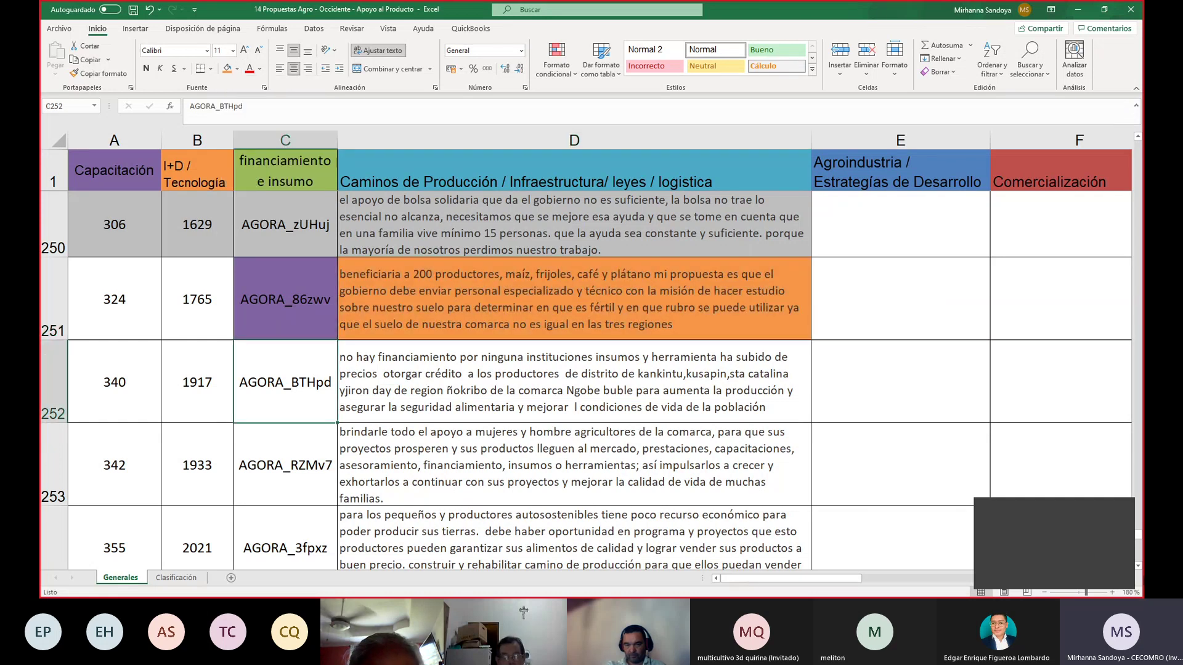
pyautogui.click(1138, 566)
pyautogui.click(1138, 565)
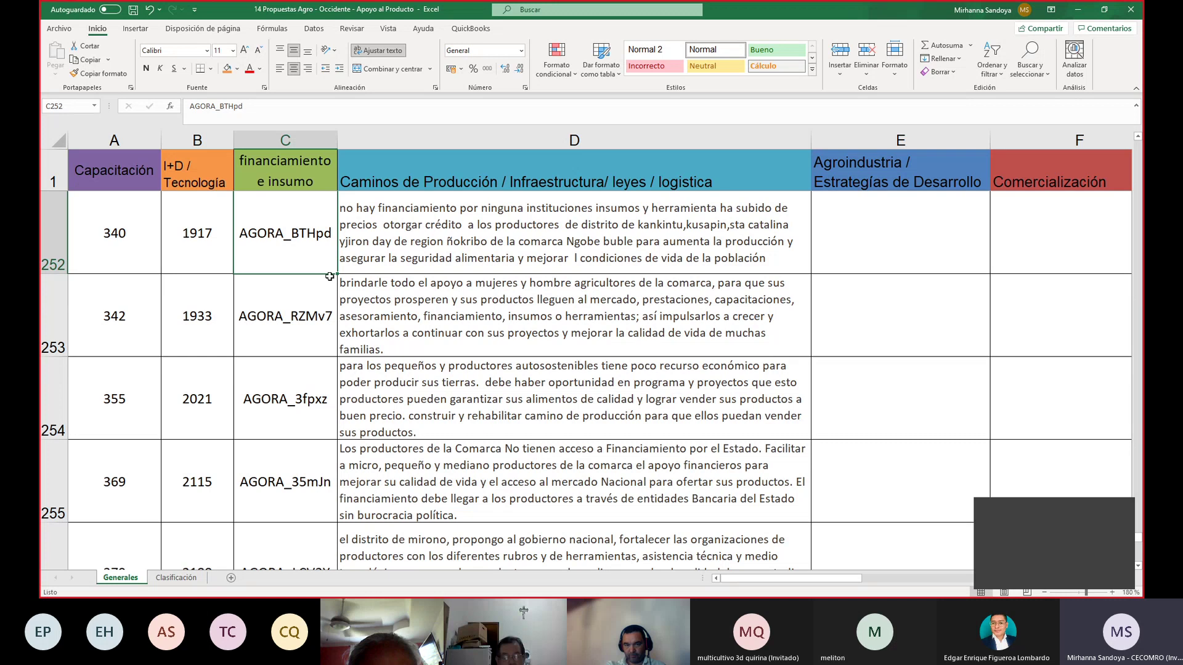
pyautogui.click(237, 68)
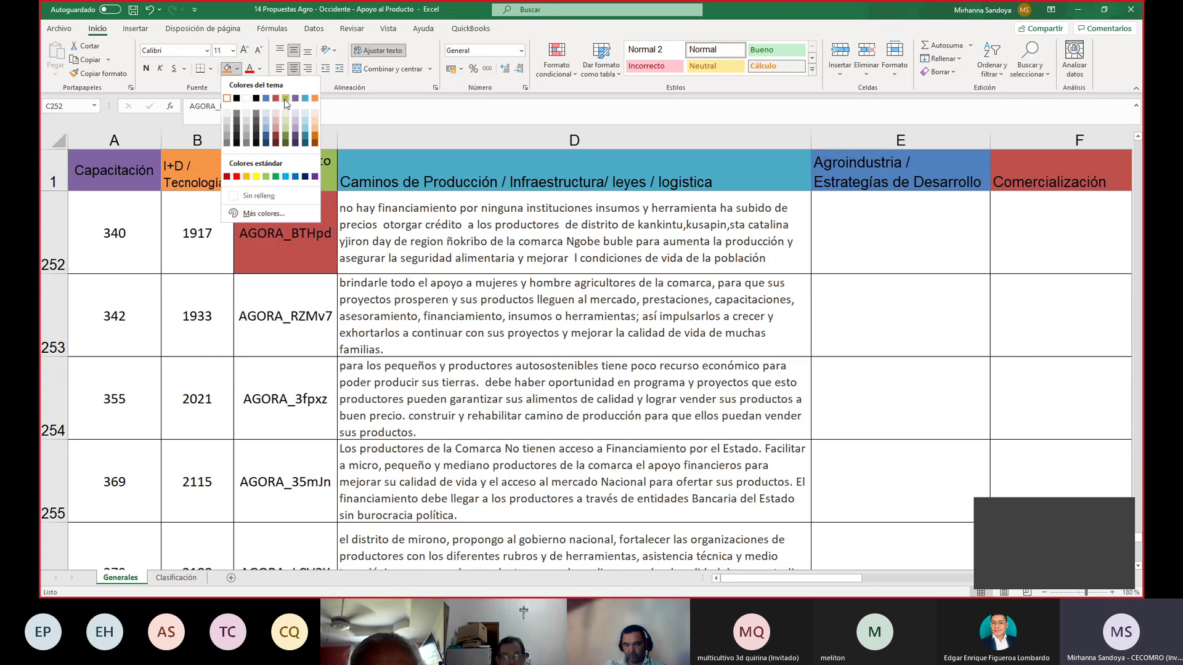
pyautogui.click(285, 98)
# Fill code cell C253 with the financiamiento e insumo green and proposal cell D253 with the Capacitación purple.
pyautogui.click(294, 323)
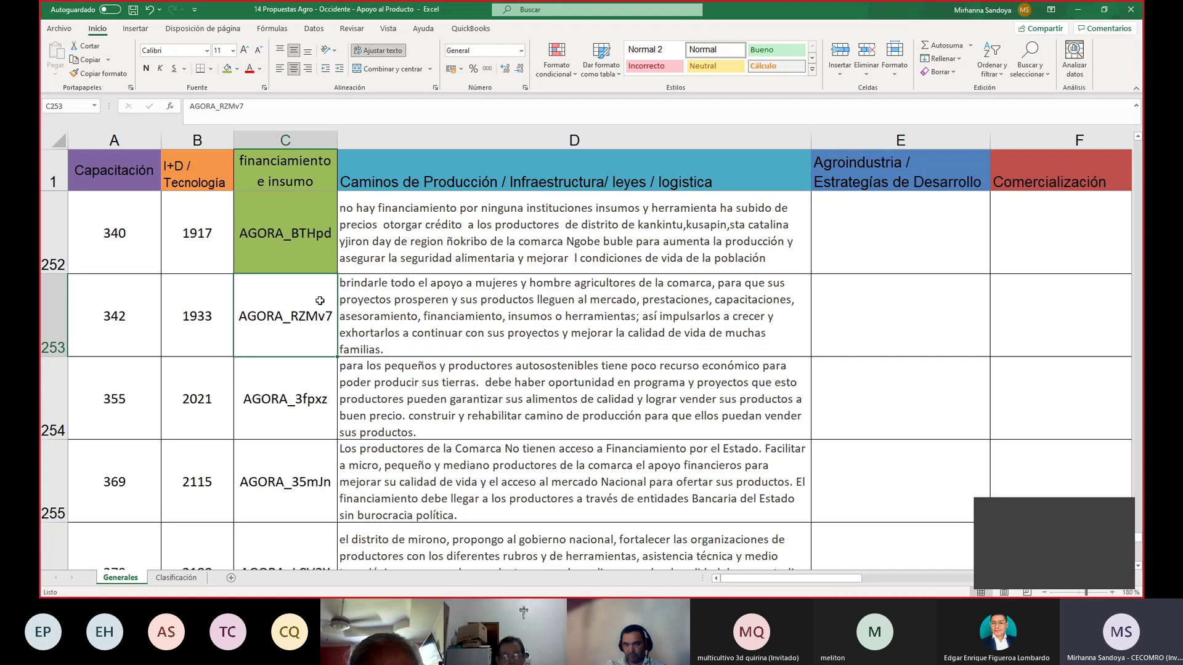
pyautogui.click(227, 69)
pyautogui.press('Right')
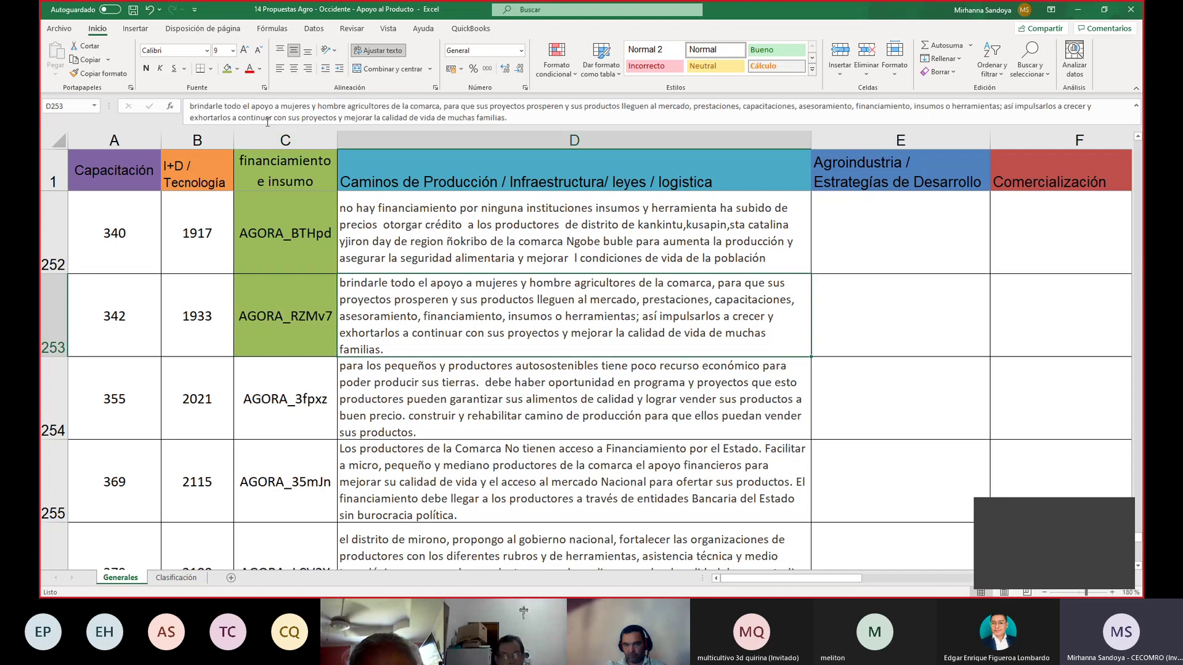
pyautogui.click(237, 68)
pyautogui.click(293, 98)
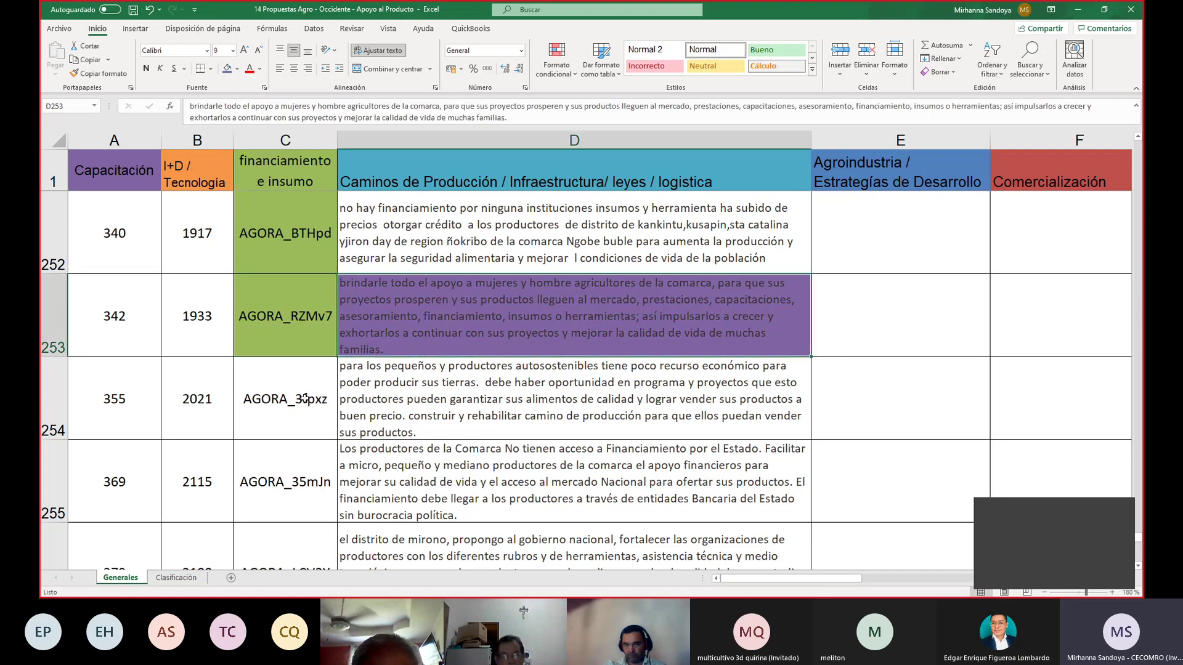
# Fill code cell C254 with the financiamiento e insumo green and proposal cell D254 with the Caminos de Producción turquoise.
pyautogui.click(305, 398)
pyautogui.click(1138, 566)
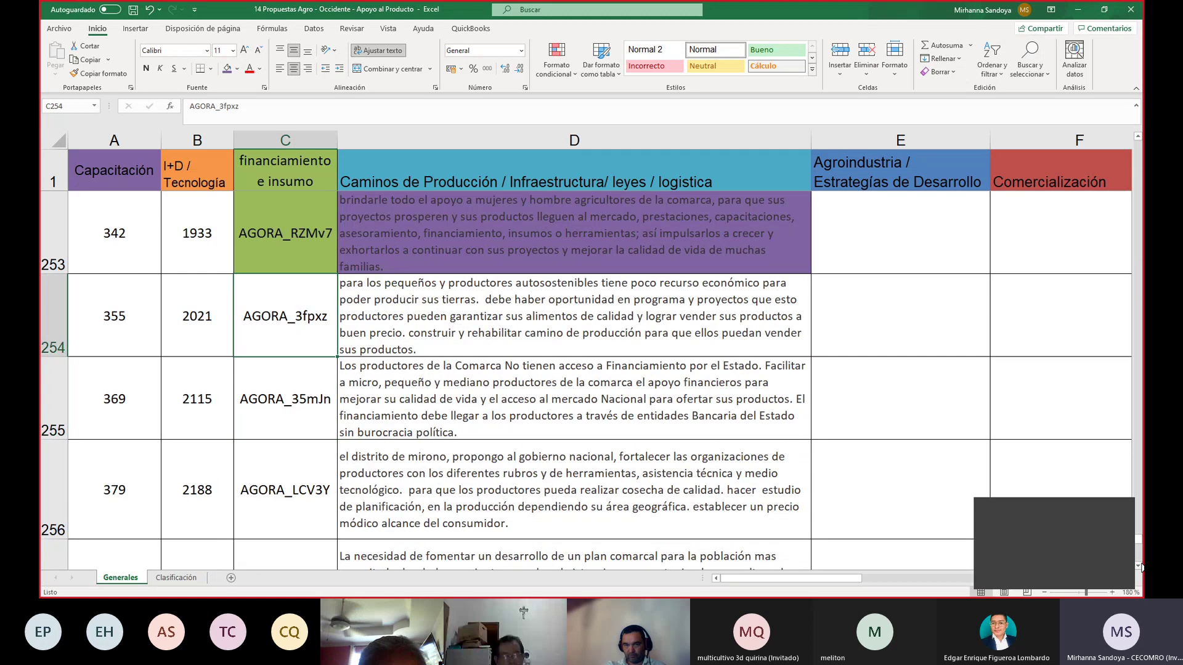
pyautogui.click(1138, 566)
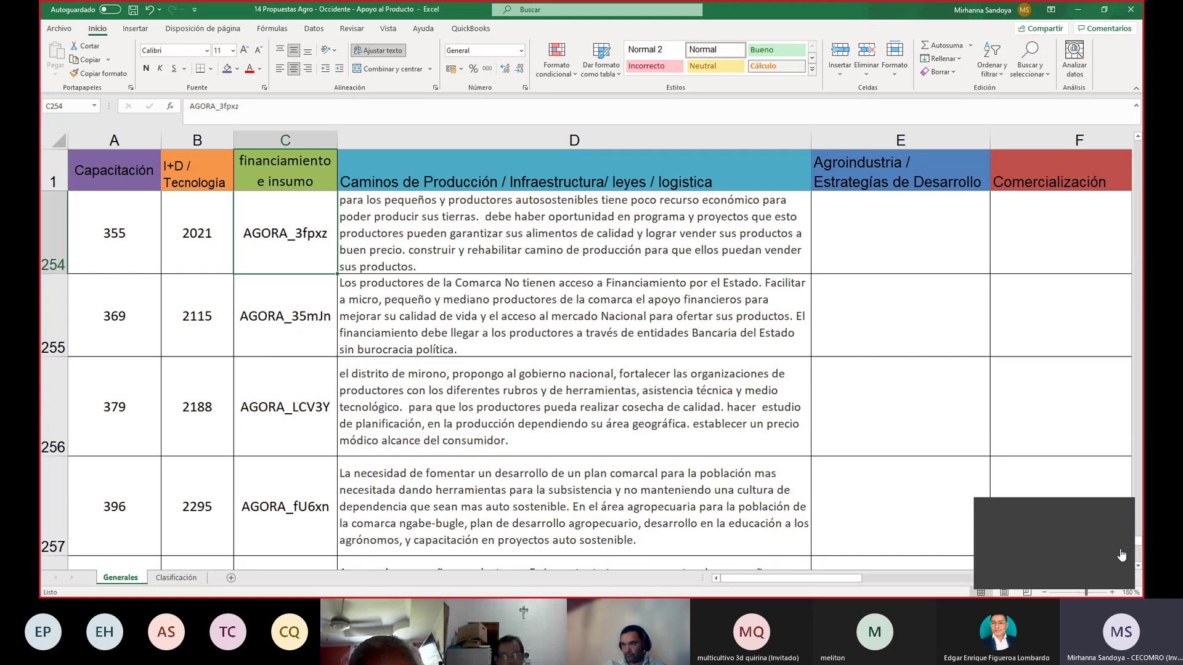
pyautogui.click(237, 69)
pyautogui.click(283, 98)
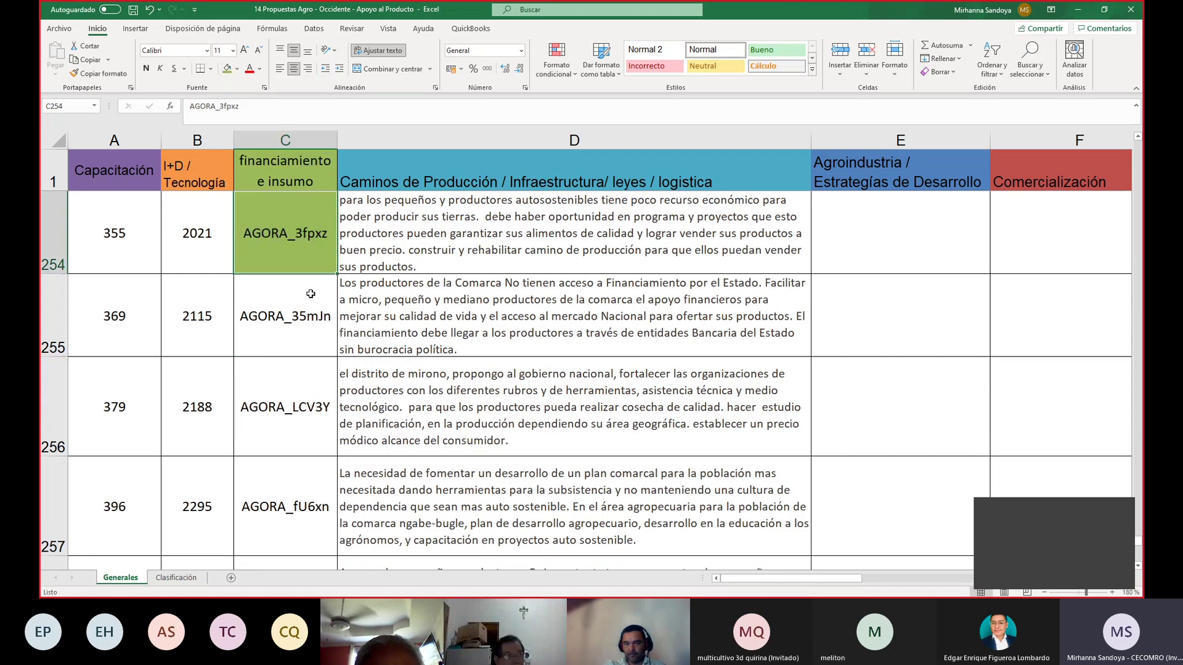
pyautogui.click(343, 265)
pyautogui.click(237, 69)
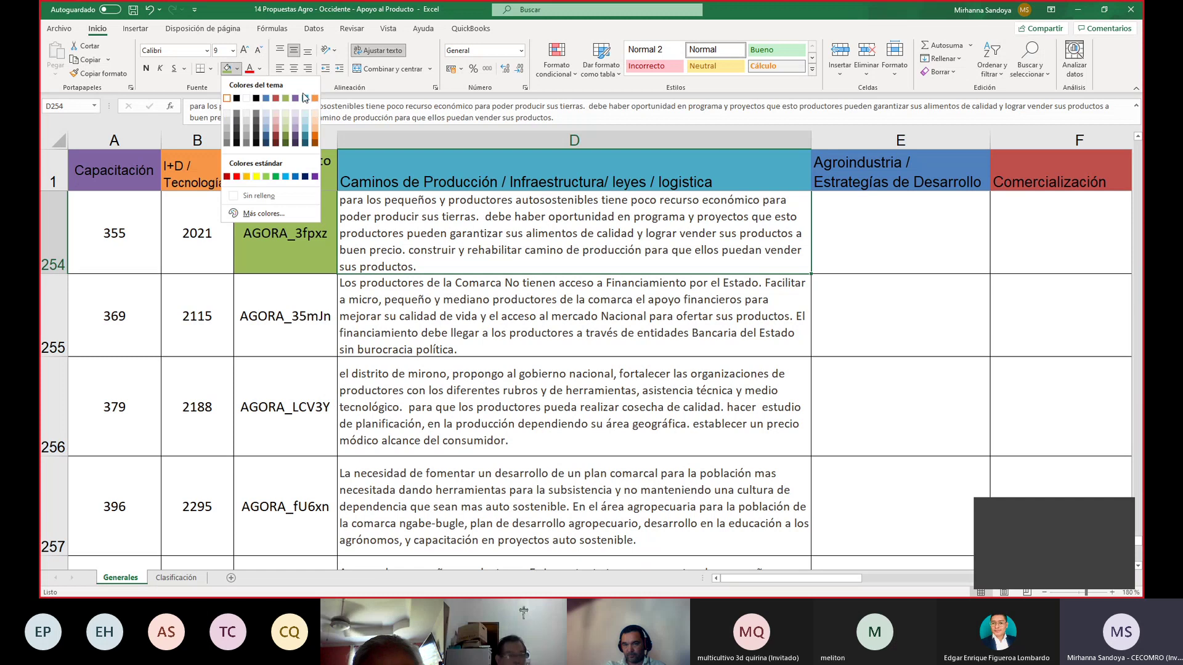
pyautogui.click(305, 98)
# Fill code cell C255 with the green of the financiamiento e insumo category.
pyautogui.click(300, 329)
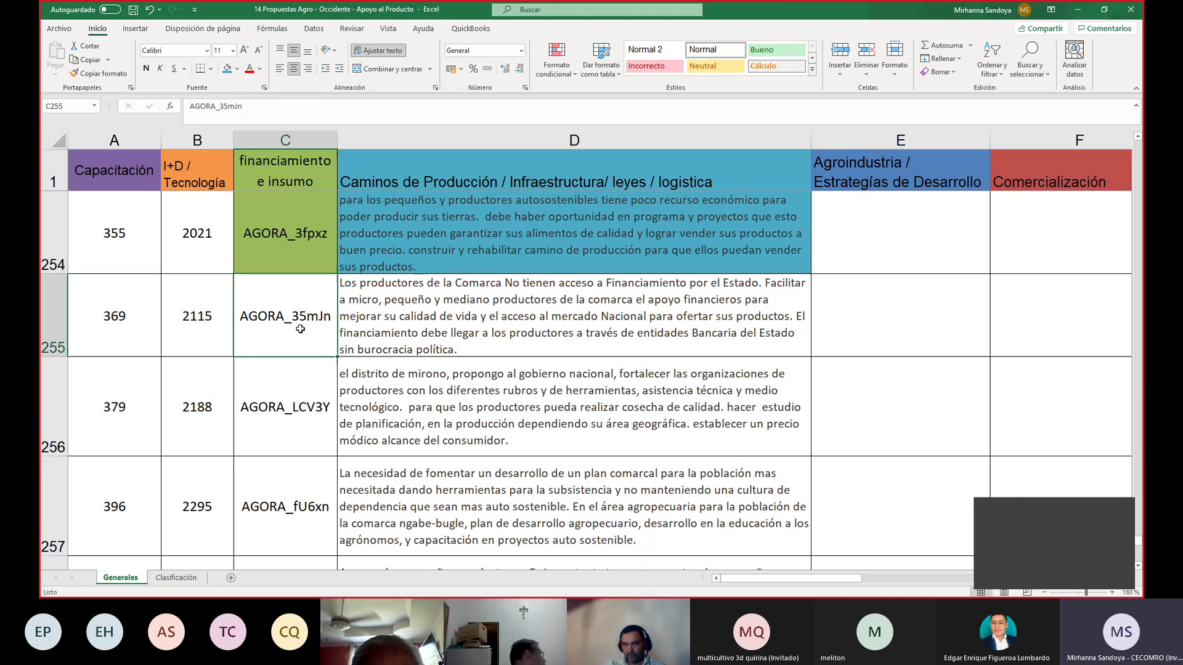
pyautogui.click(237, 69)
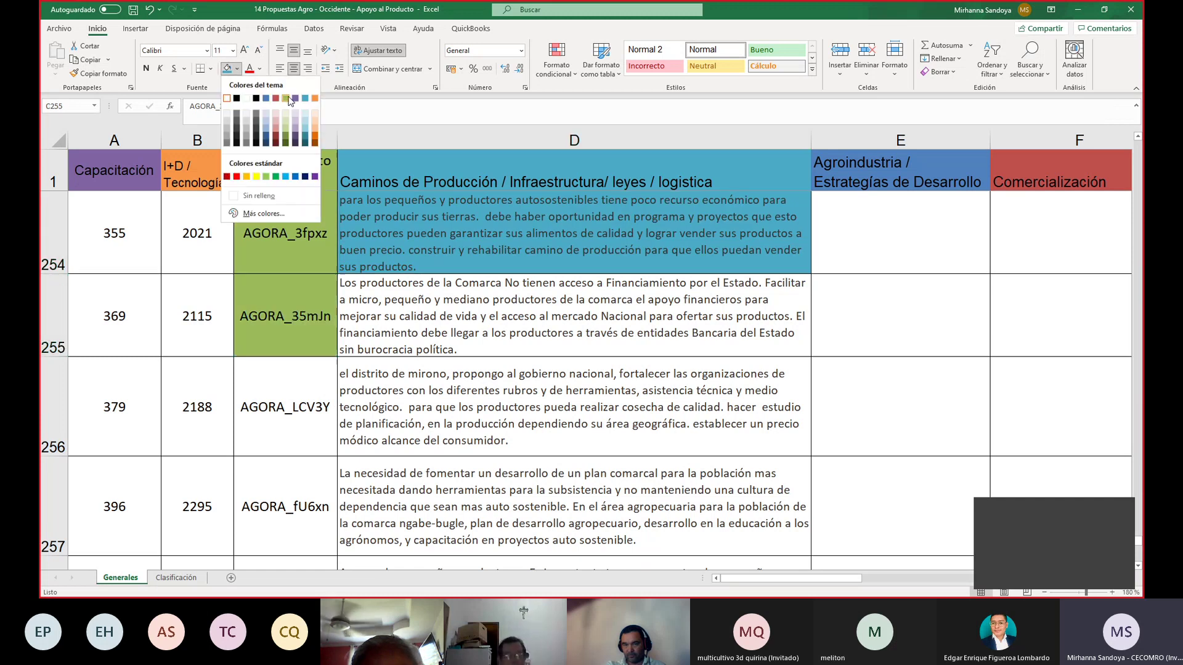
pyautogui.click(287, 99)
# Fill code cell C256, the distrito de mirono proposal, with the financiamiento e insumo green.
pyautogui.click(303, 414)
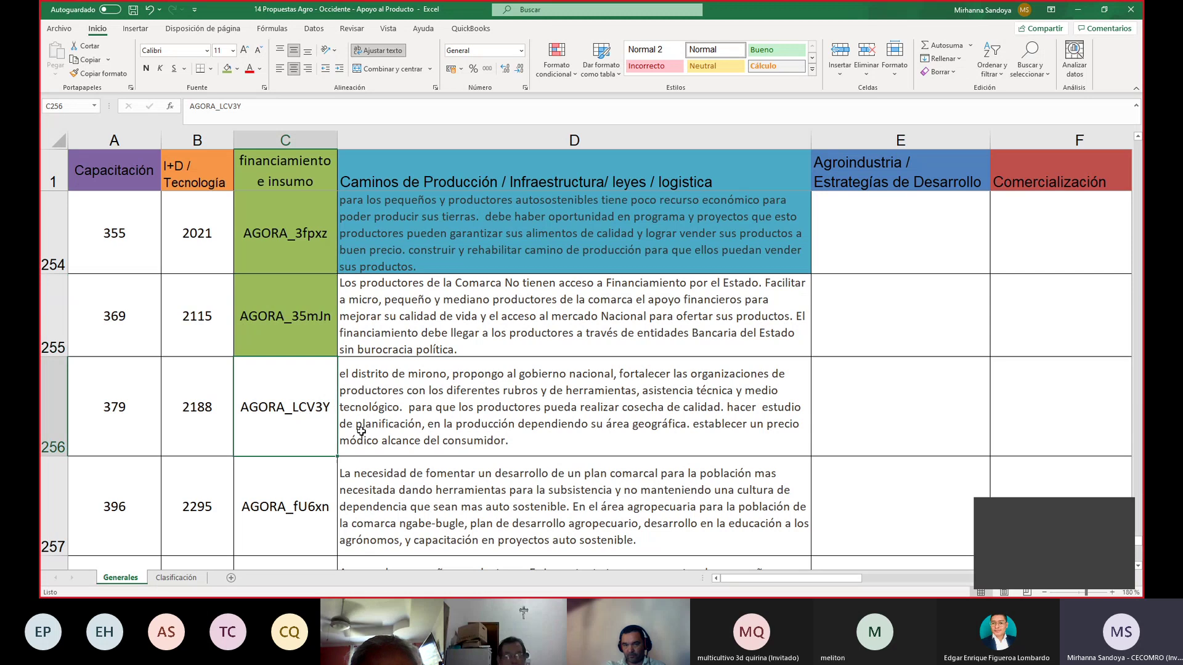
pyautogui.click(1139, 567)
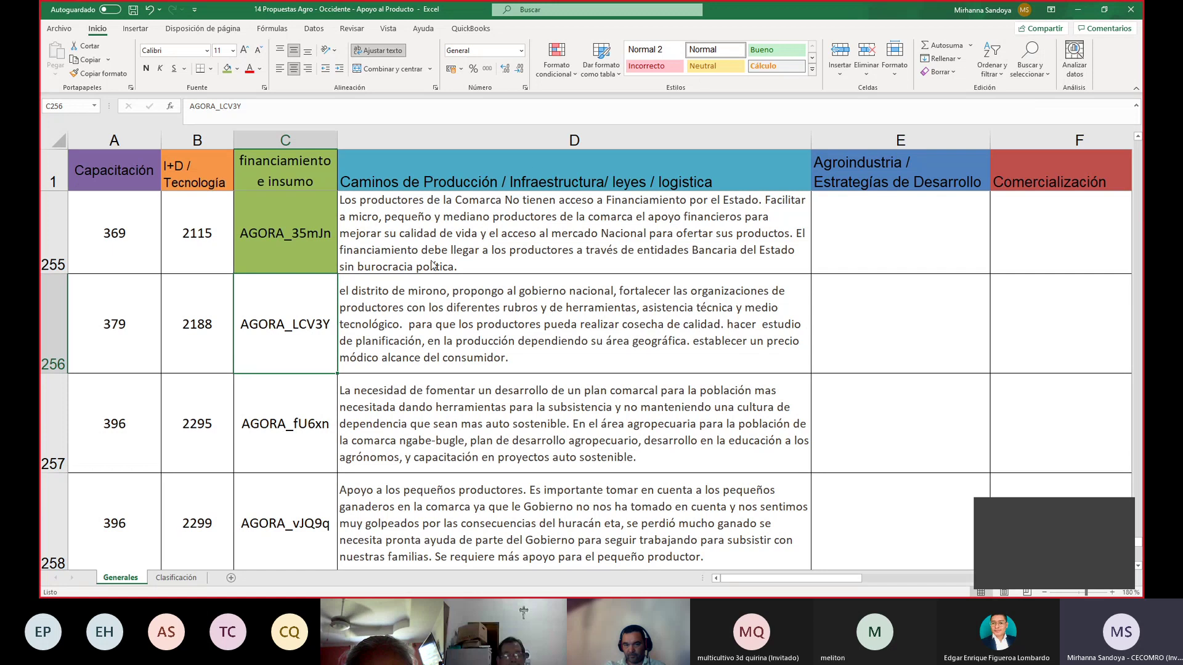
pyautogui.hotkey('alt', 'b')
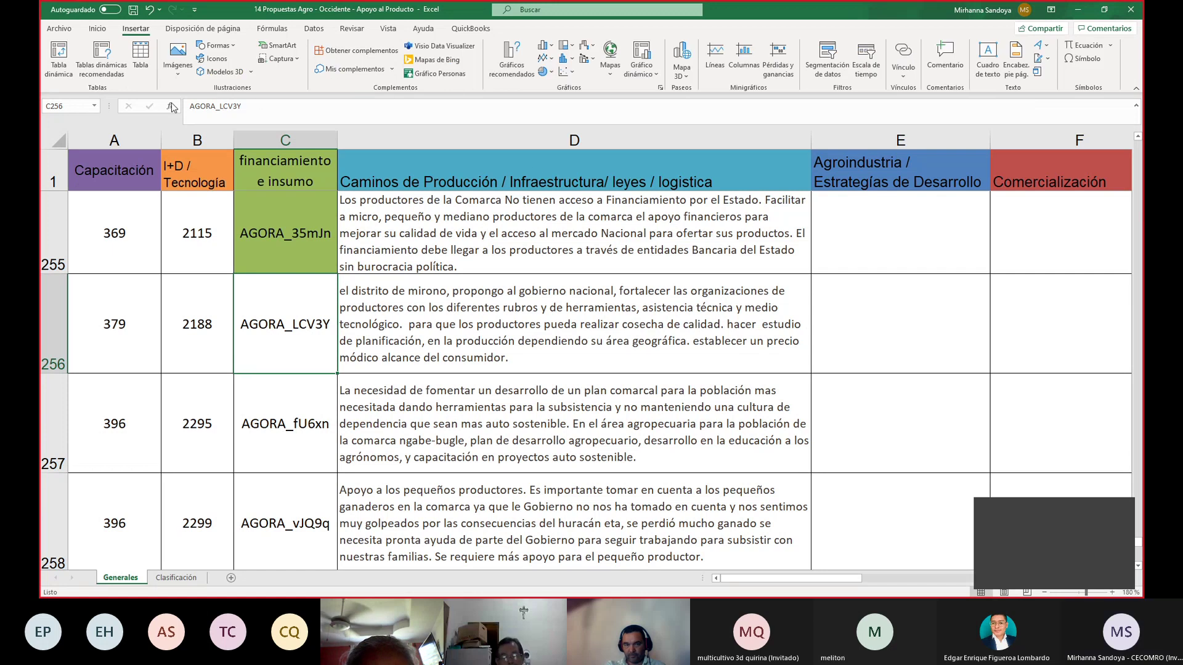
pyautogui.click(97, 29)
pyautogui.click(227, 68)
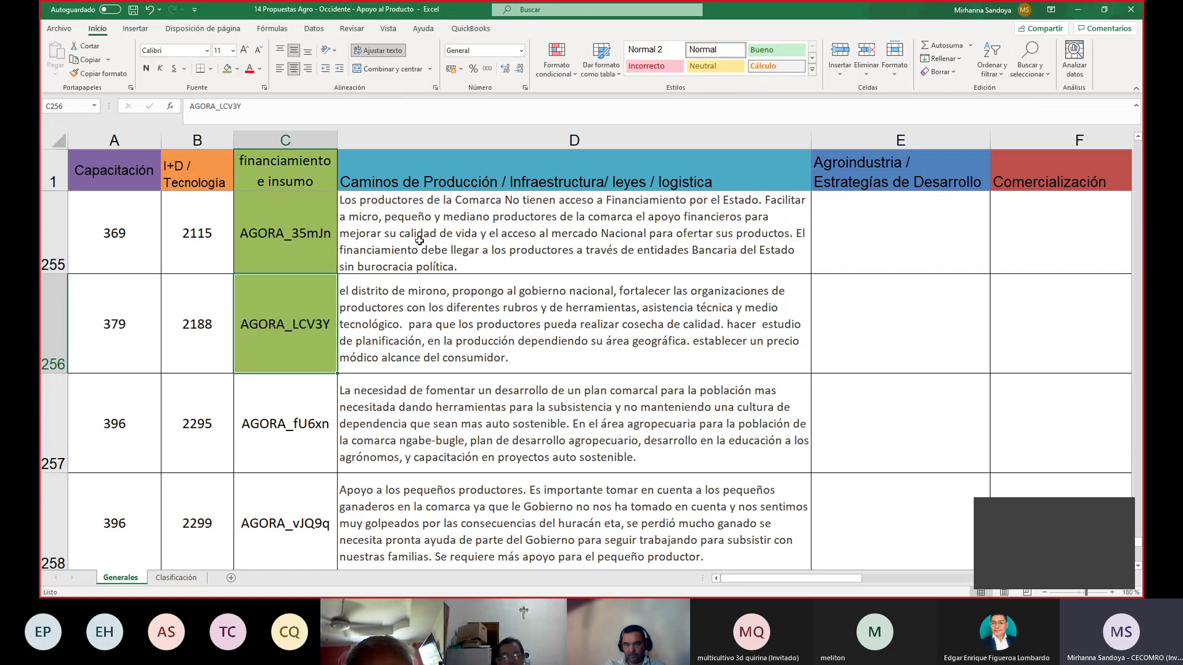
# Fill proposal cell D256 with the I+D / Tecnología orange and cell B256 with the Capacitación purple.
pyautogui.click(417, 302)
pyautogui.click(237, 68)
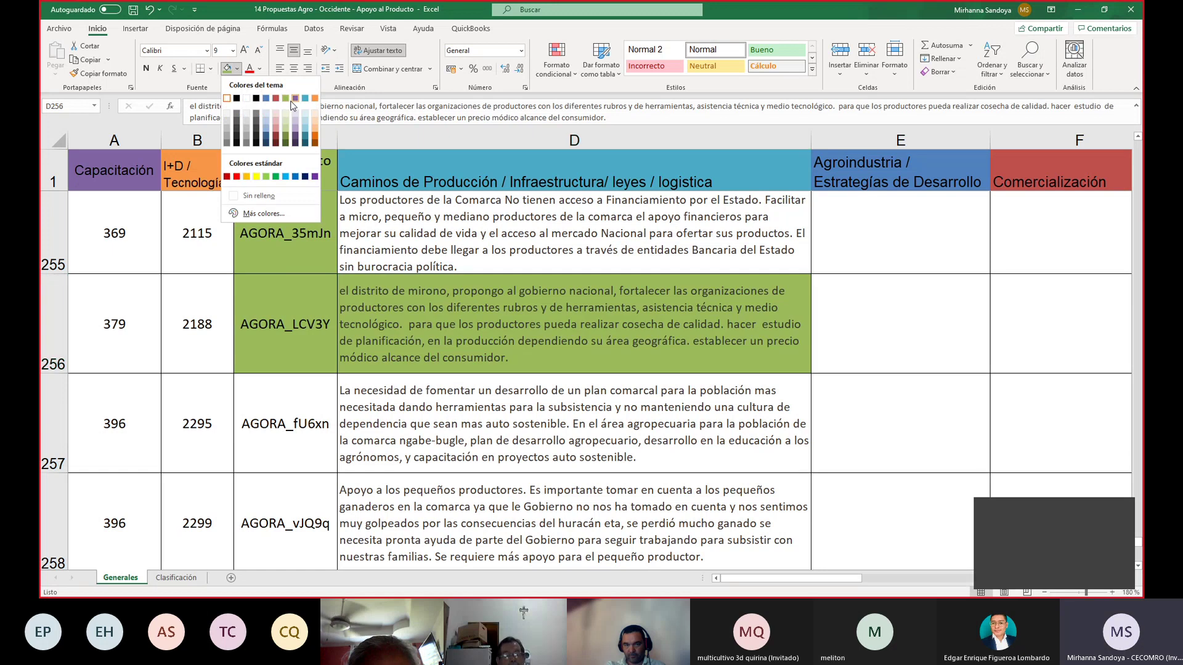
pyautogui.click(315, 98)
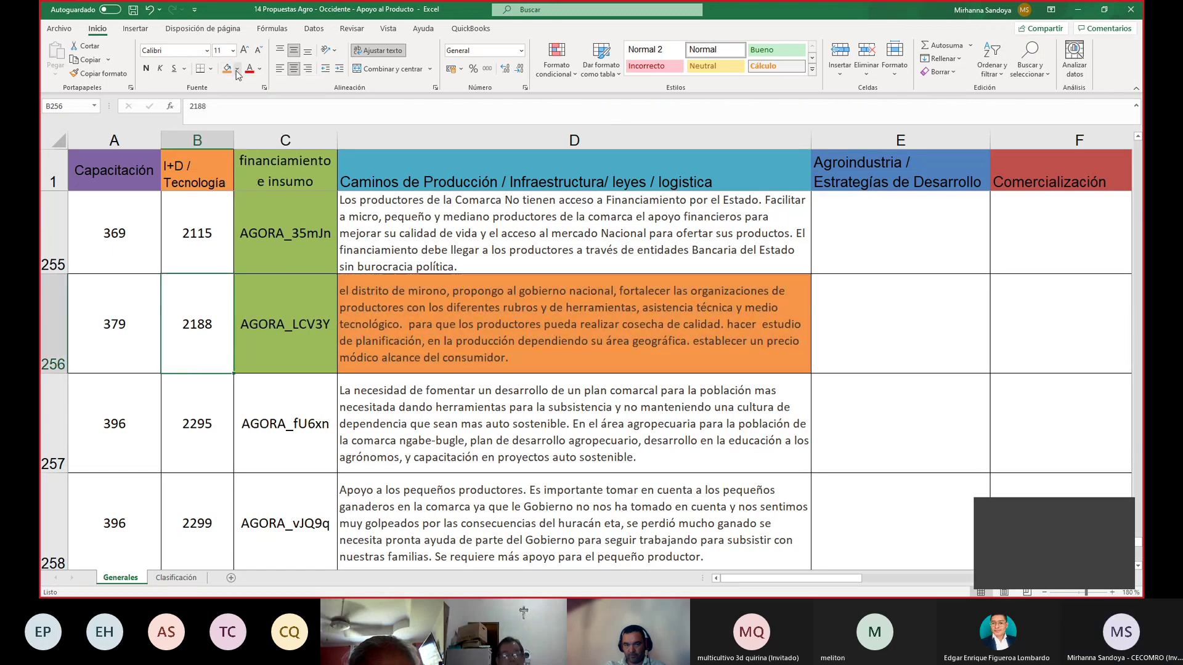
pyautogui.click(197, 324)
pyautogui.click(236, 68)
pyautogui.click(295, 99)
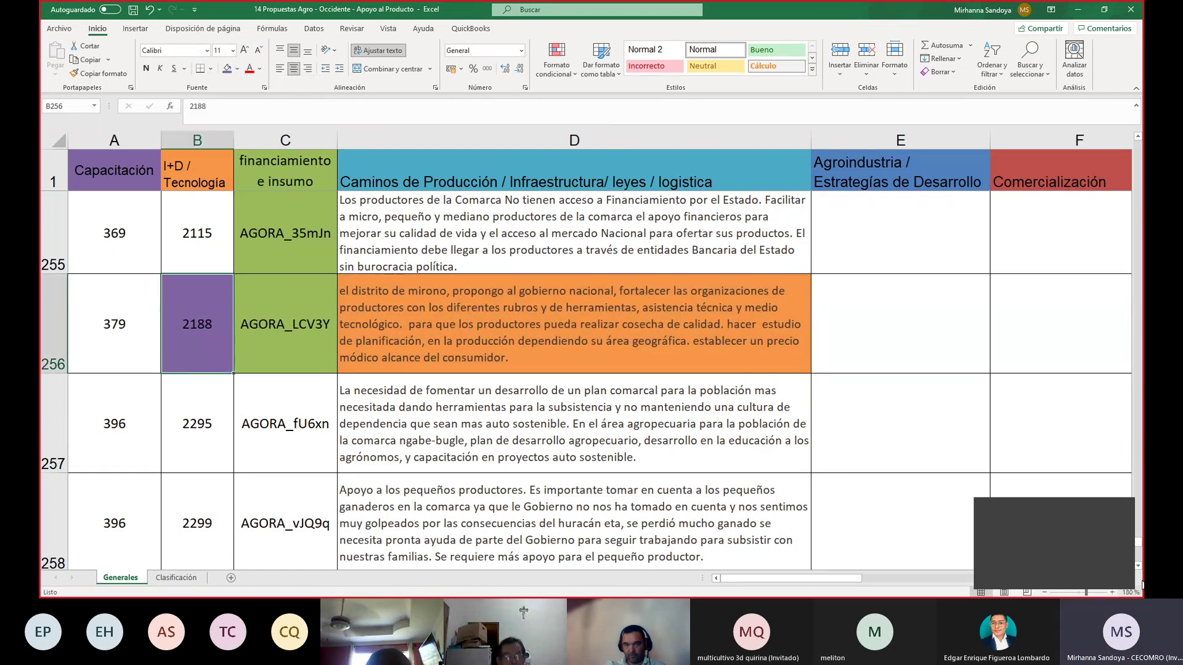
# Fill code cell C257, the plan comarcal proposal, with the financiamiento e insumo green.
pyautogui.click(1138, 566)
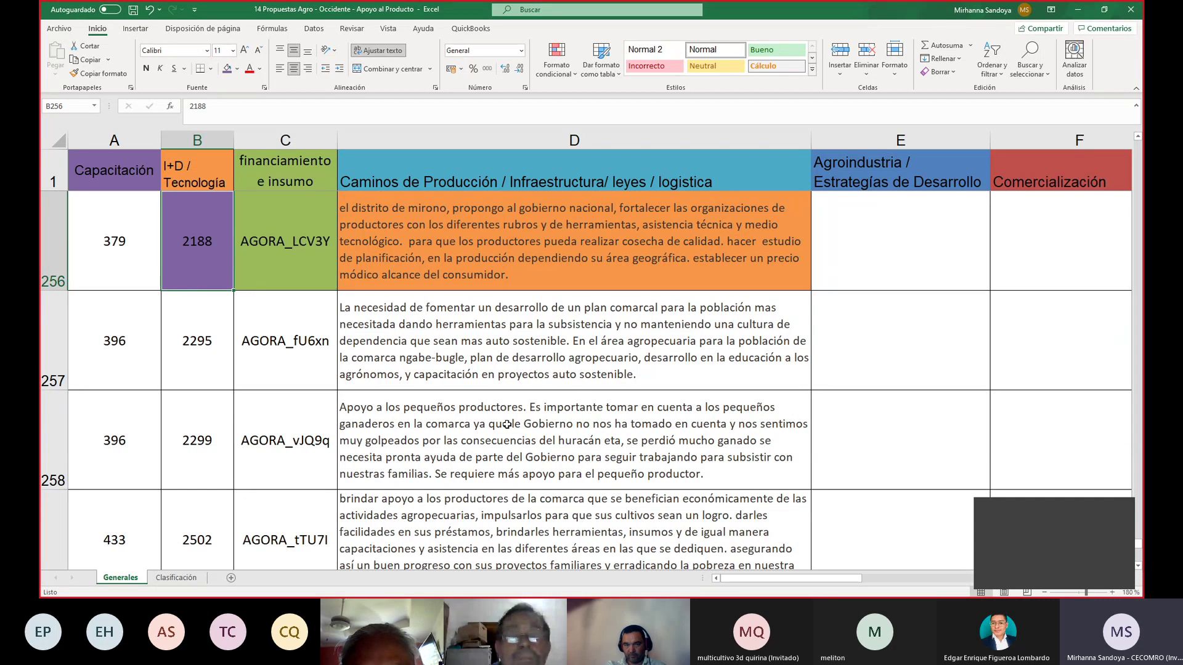
pyautogui.click(297, 340)
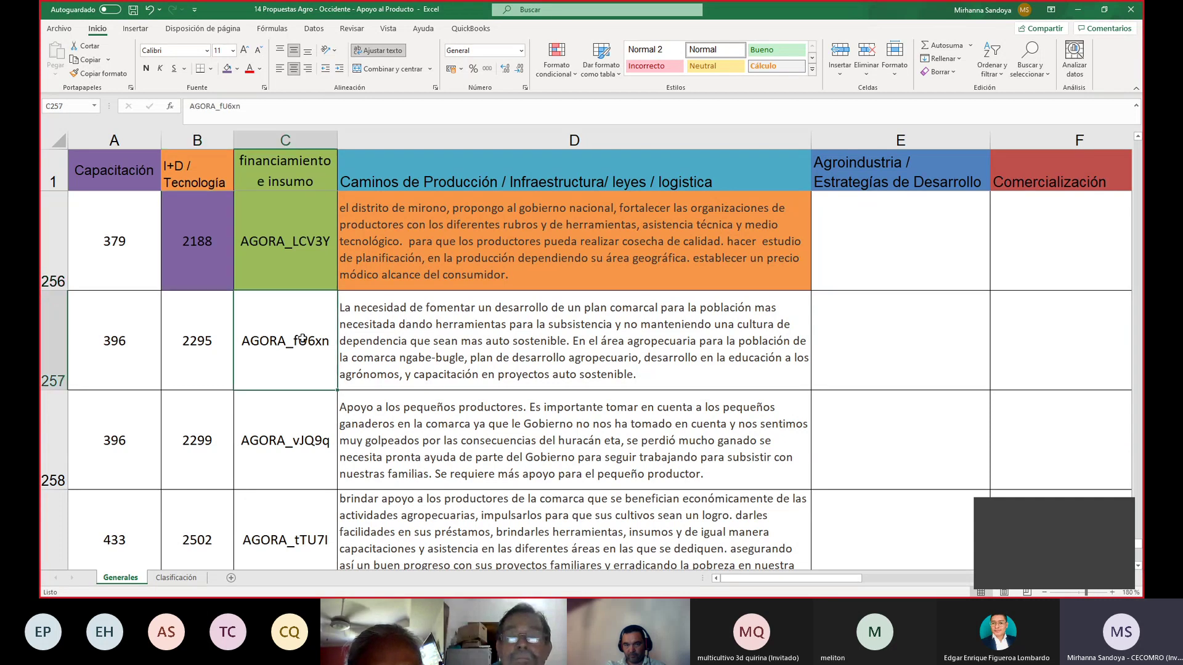
pyautogui.click(237, 69)
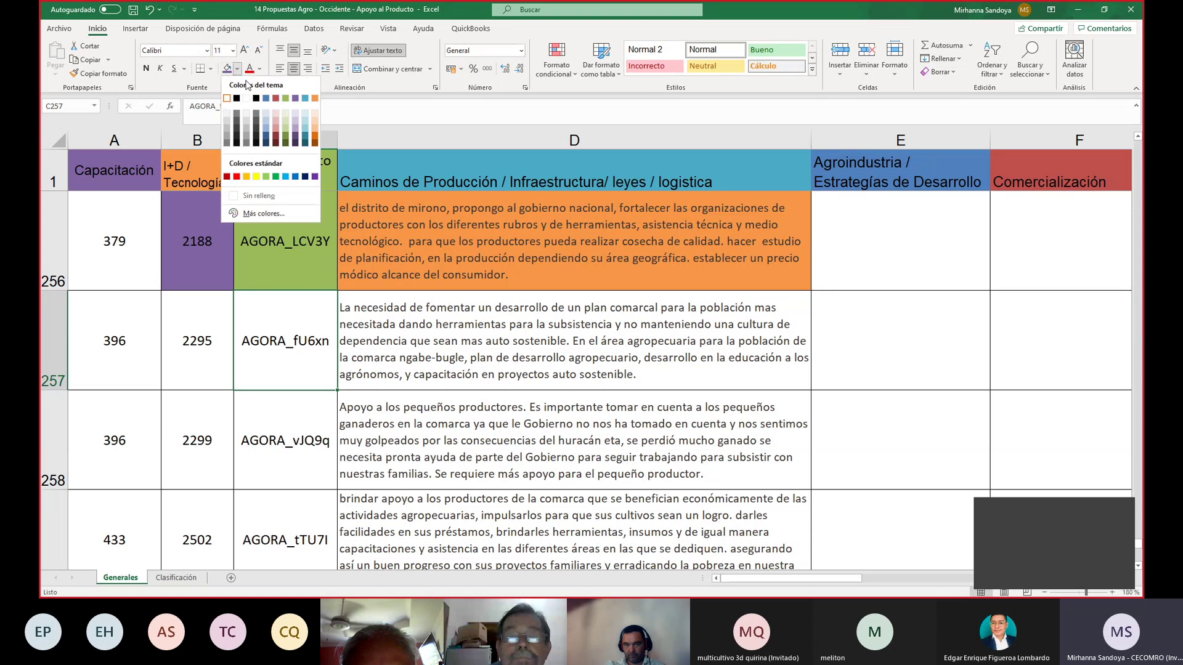
pyautogui.click(286, 98)
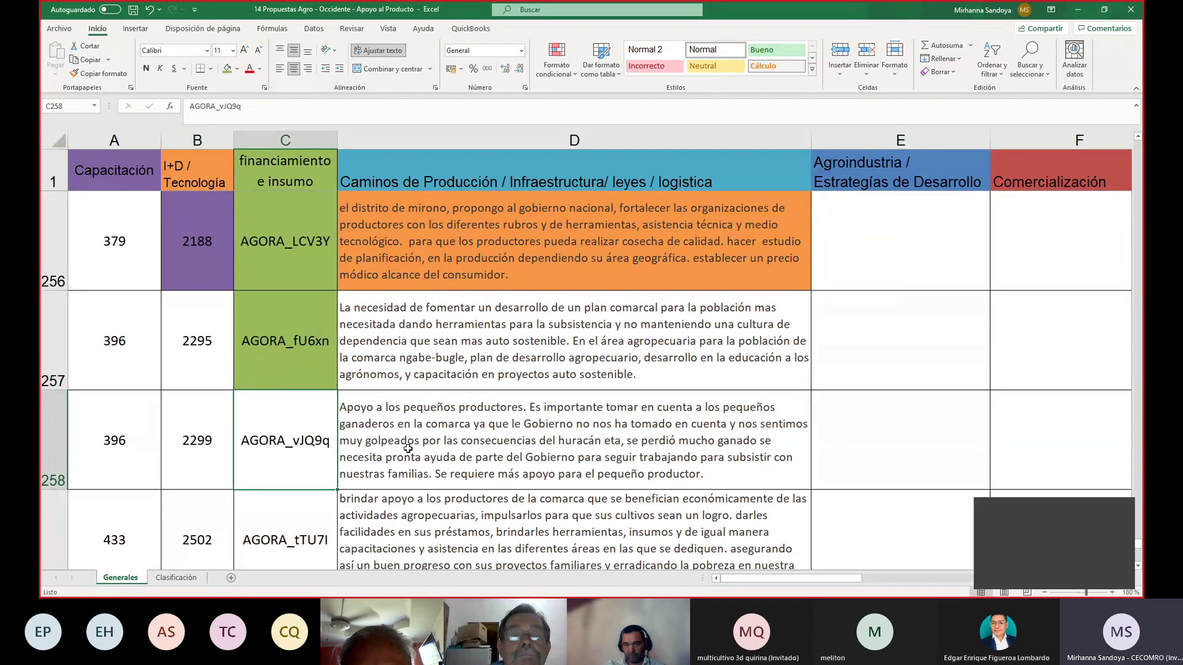
# Fill cell B257 with the Capacitación purple and proposal cell D257 with the Agroindustria blue.
pyautogui.click(467, 368)
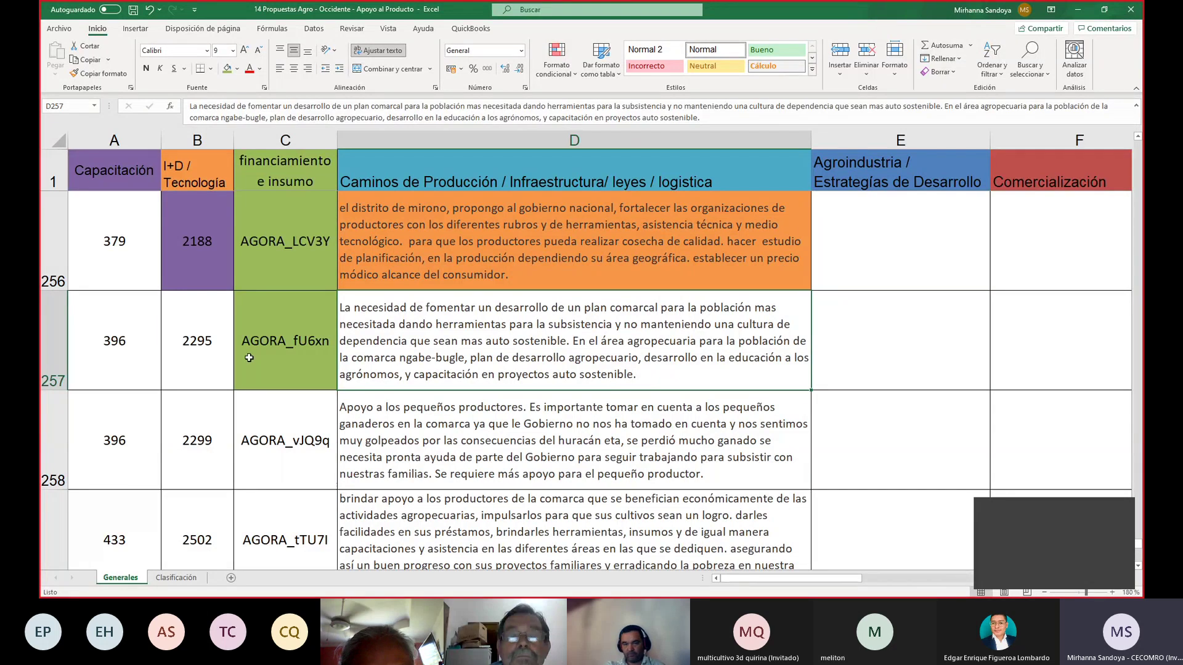
pyautogui.click(193, 345)
pyautogui.click(237, 69)
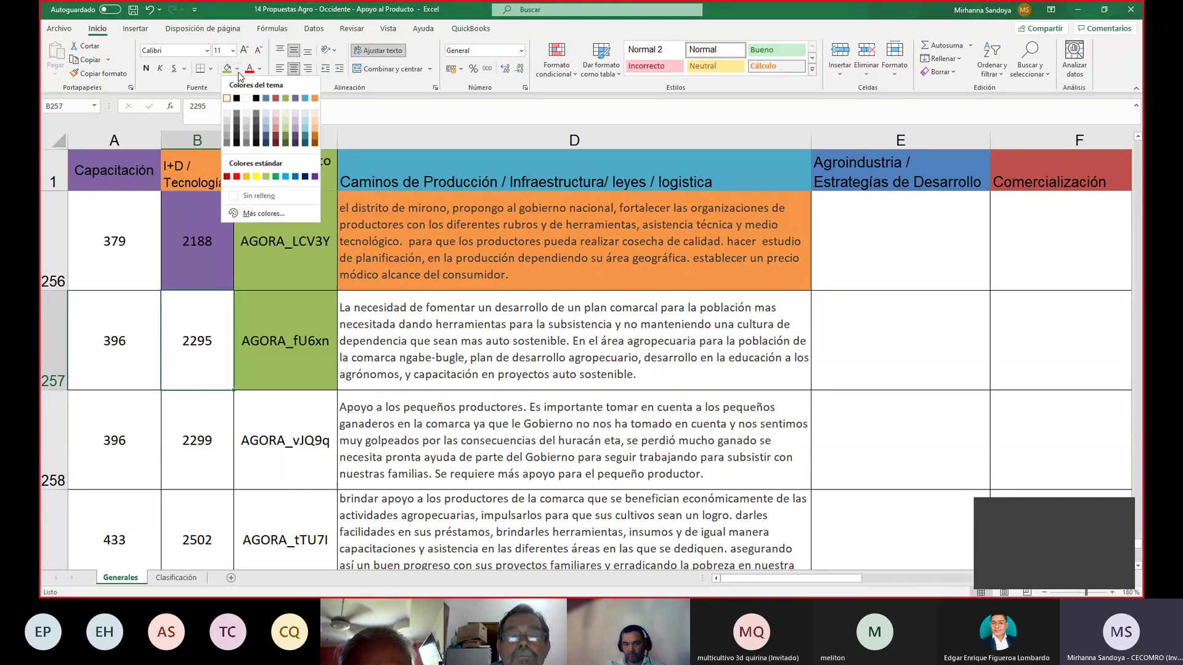
pyautogui.click(295, 98)
pyautogui.press('Right')
pyautogui.press('Right')
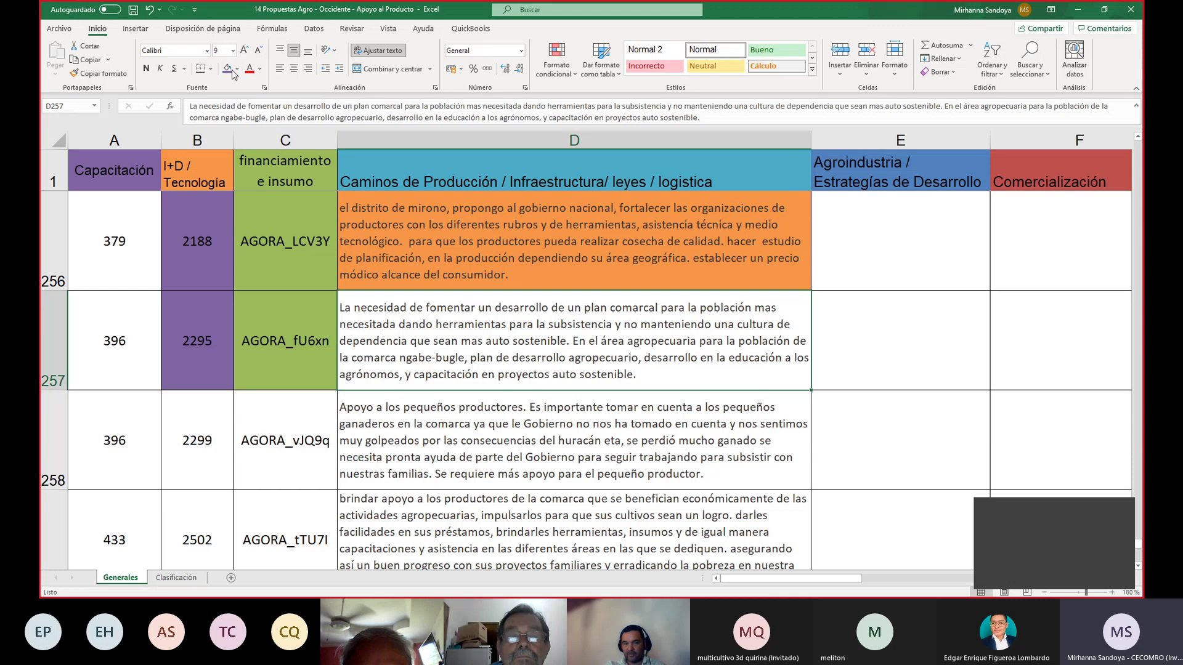
pyautogui.click(237, 69)
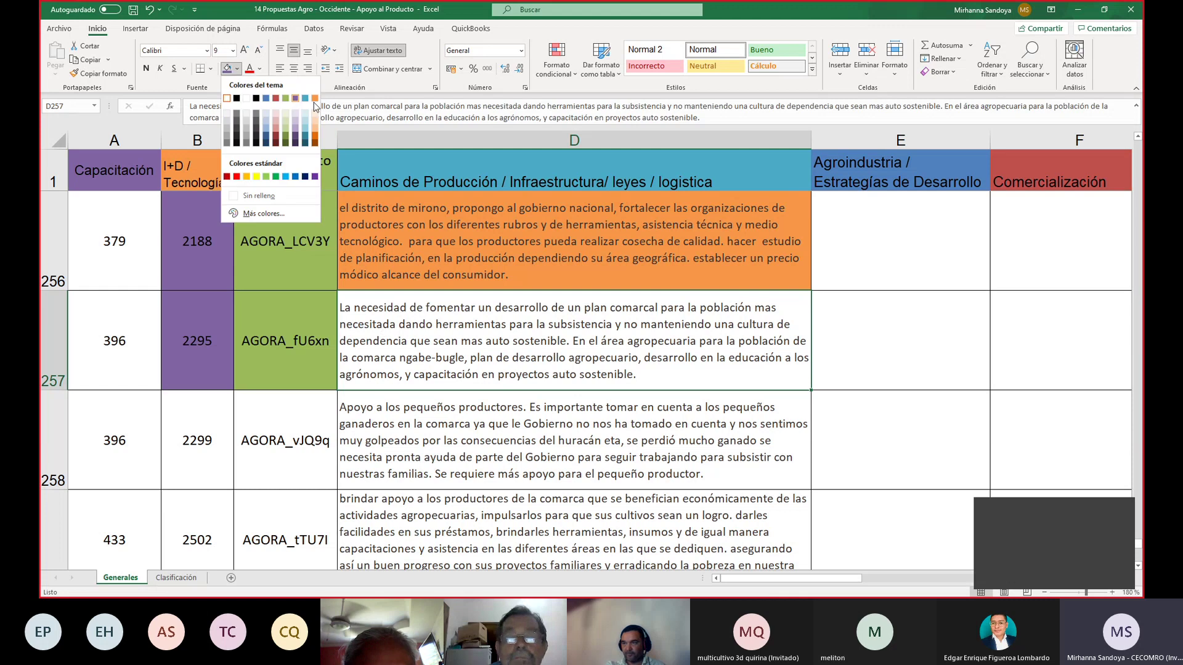
pyautogui.click(267, 98)
# Fill code cell C258, the small livestock producers proposal, with the Agroindustria blue.
pyautogui.press('Left')
pyautogui.press('Down')
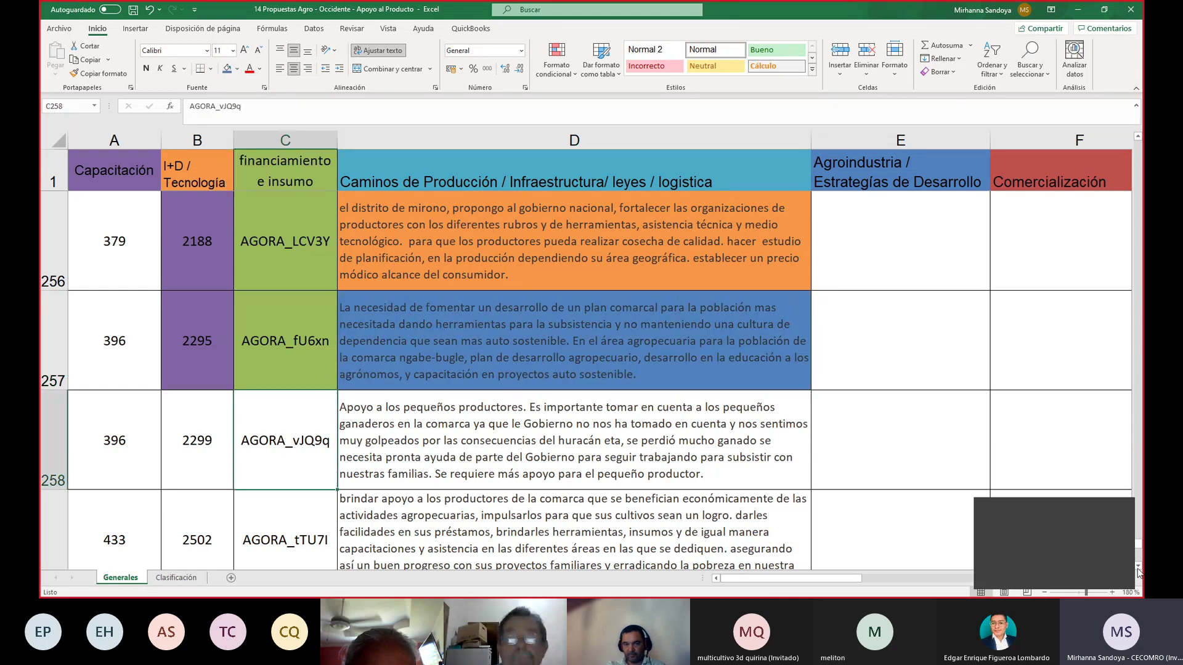
pyautogui.click(1138, 569)
pyautogui.click(1138, 569)
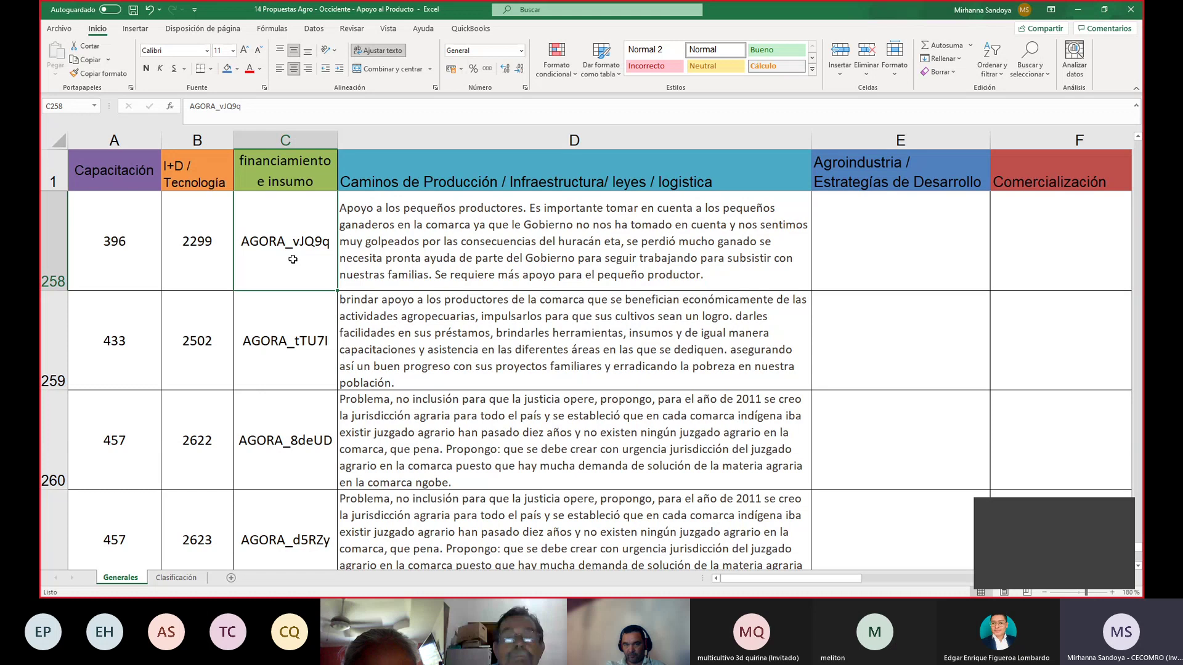
pyautogui.click(227, 69)
# Fill code cell C259 with the financiamiento e insumo green and proposal cell D259 with the Capacitación purple.
pyautogui.click(307, 376)
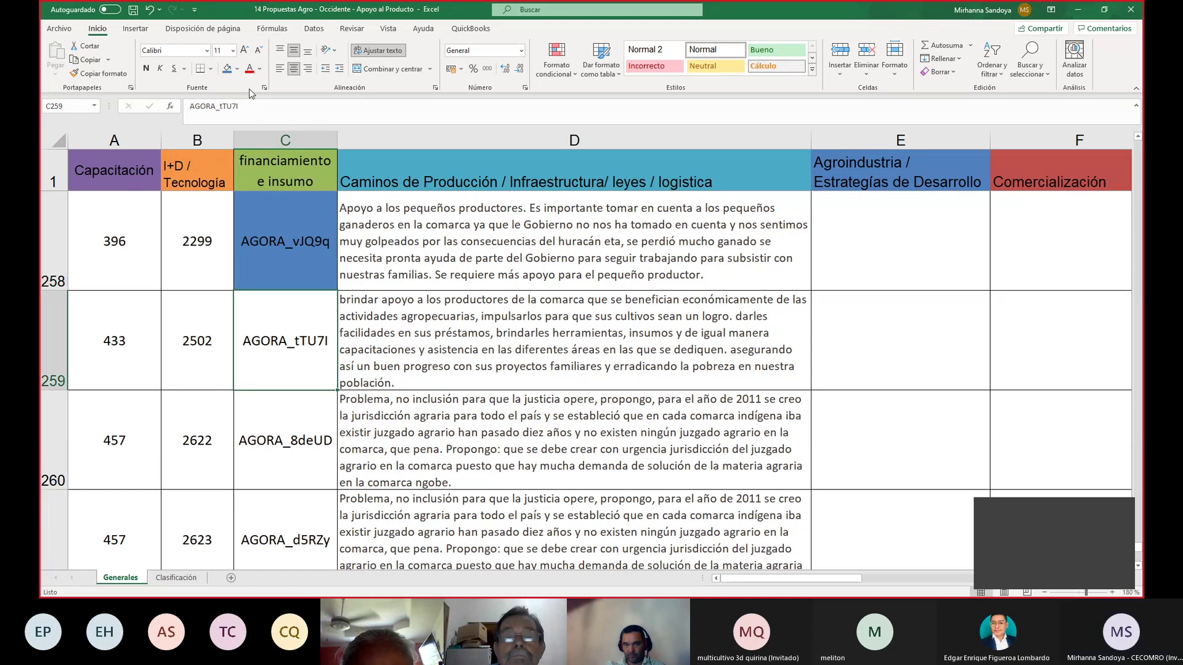
pyautogui.click(237, 68)
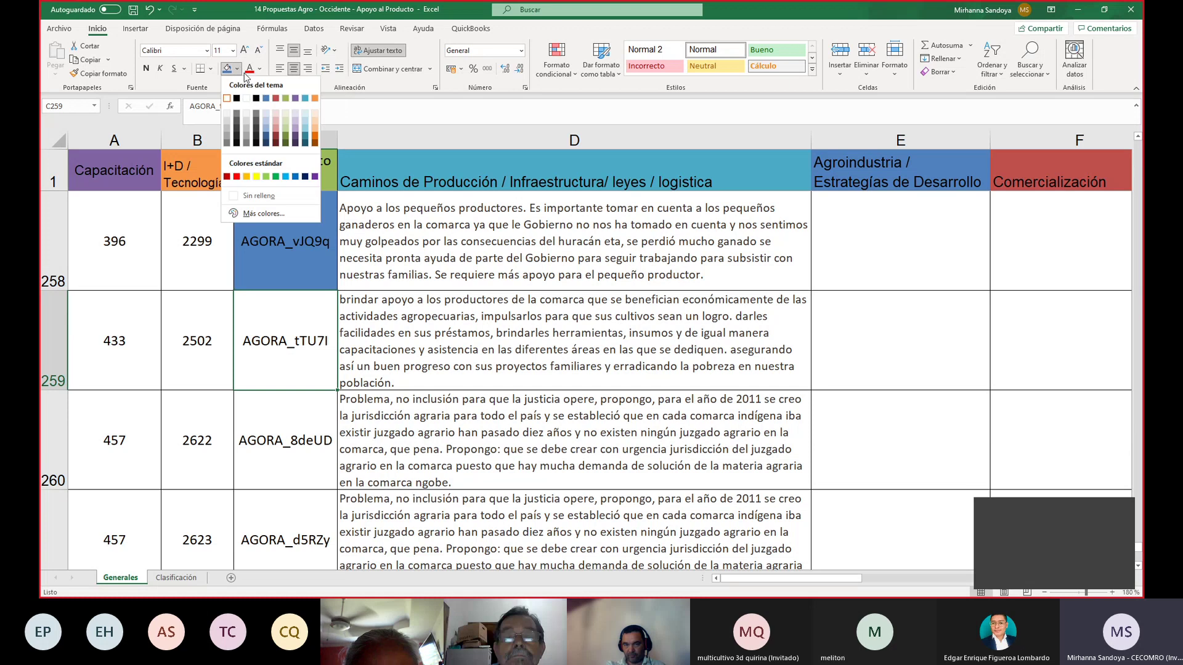
pyautogui.click(286, 98)
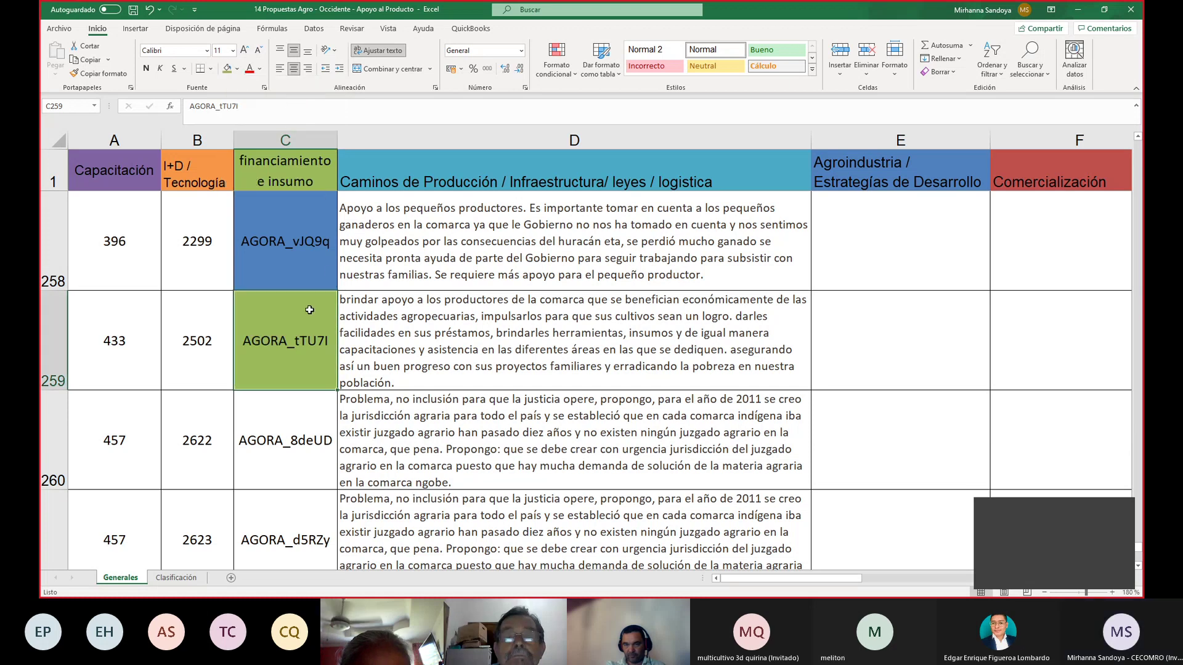
pyautogui.click(383, 324)
pyautogui.click(237, 68)
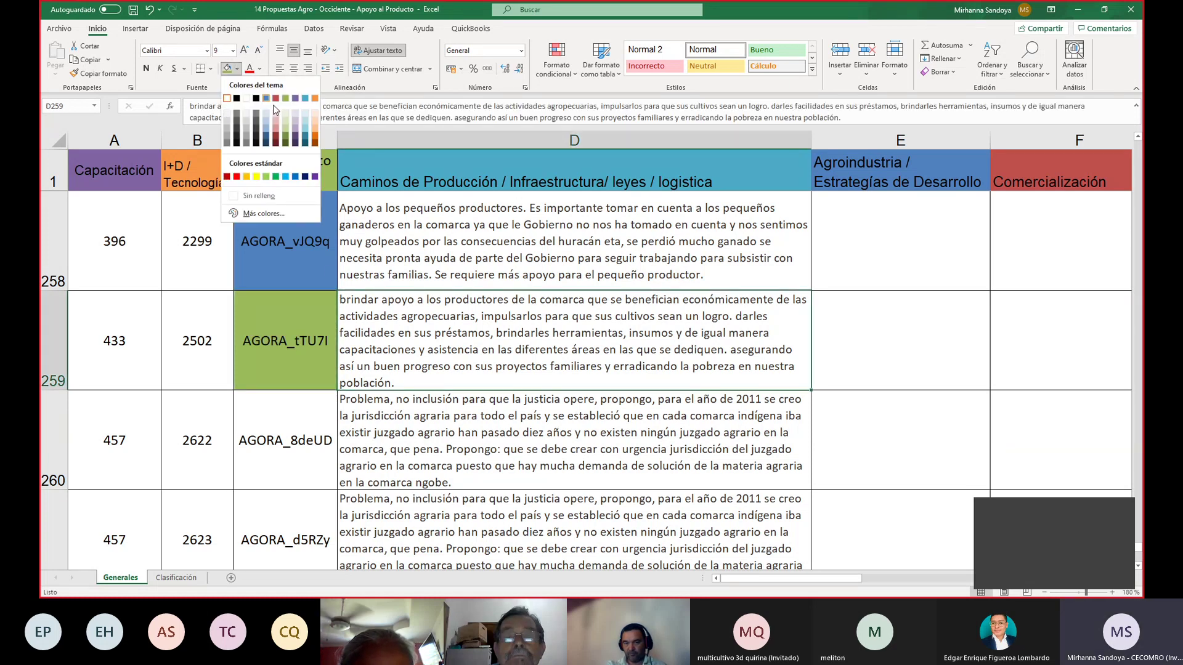
pyautogui.click(296, 99)
# Fill proposal cell D260, the agrarian court proposal, with standard yellow and code cell C260 with the Agroindustria blue.
pyautogui.click(285, 440)
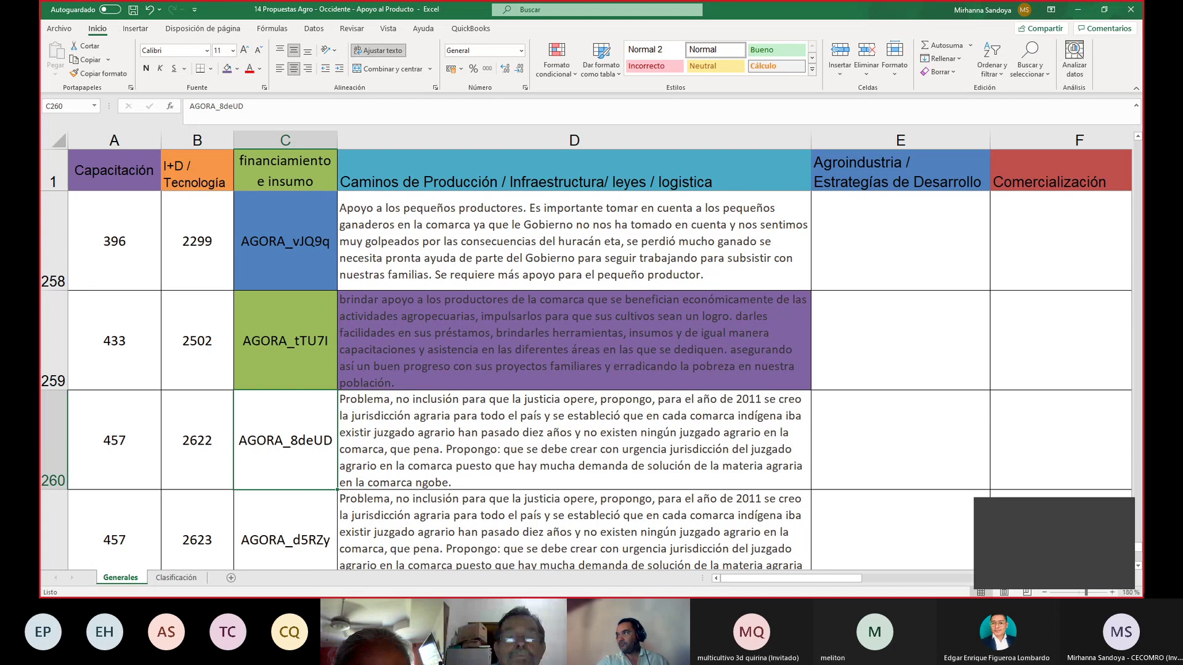
pyautogui.click(1138, 568)
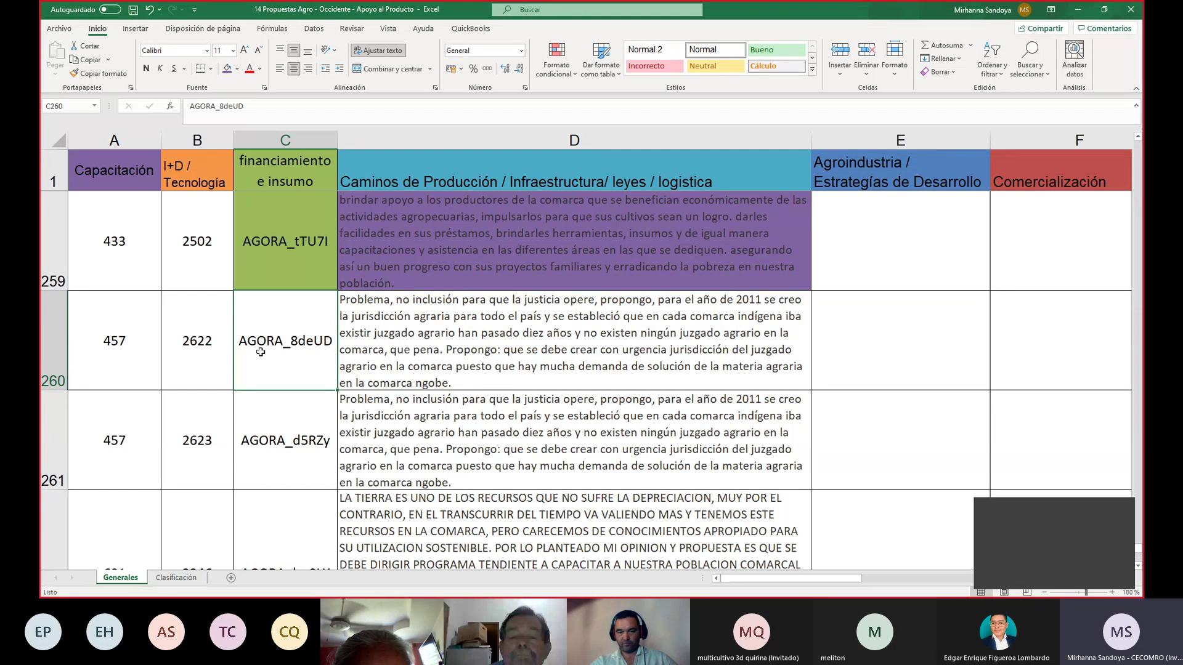
pyautogui.click(410, 355)
pyautogui.click(237, 69)
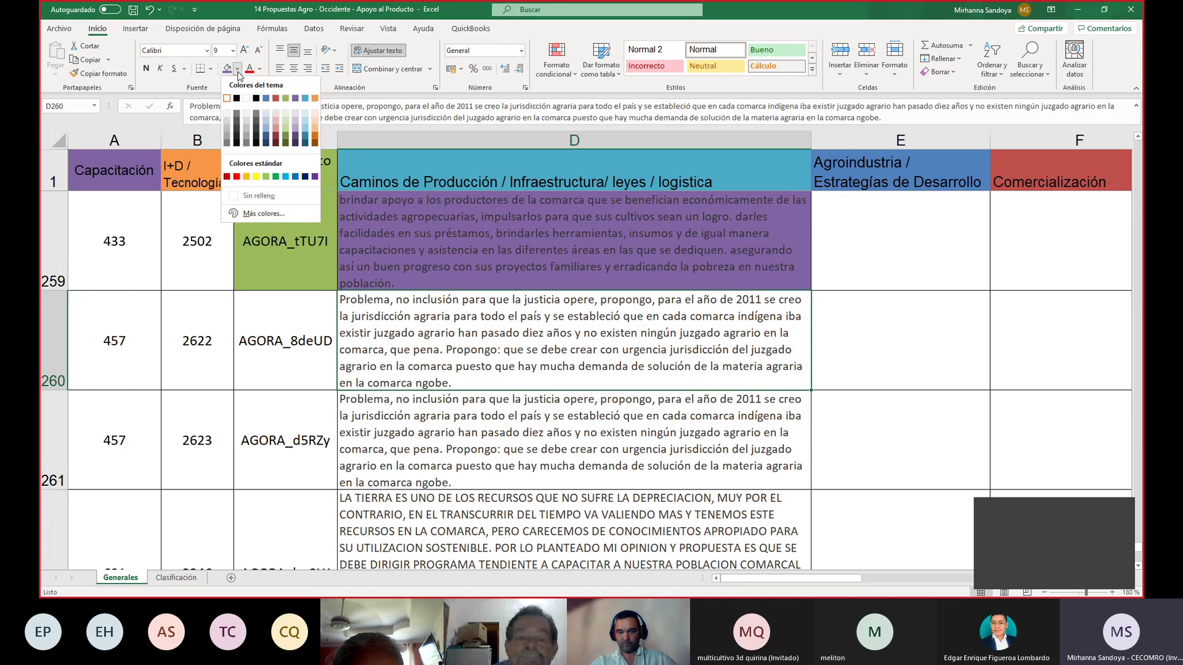
pyautogui.click(257, 168)
pyautogui.click(257, 317)
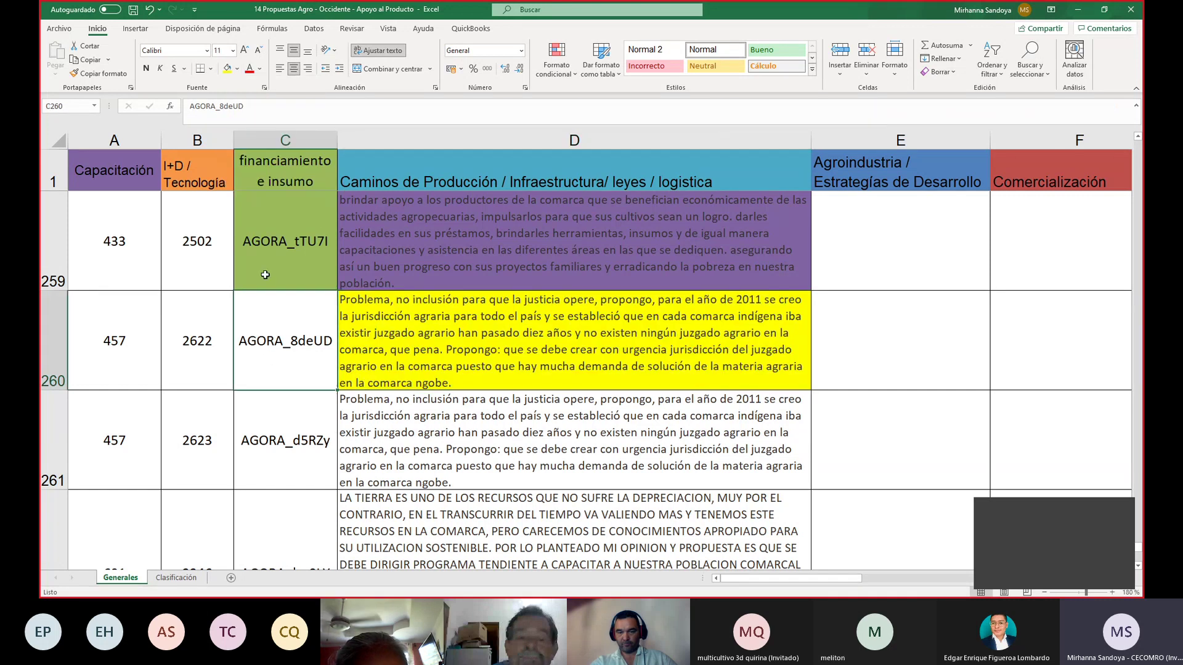
pyautogui.click(236, 68)
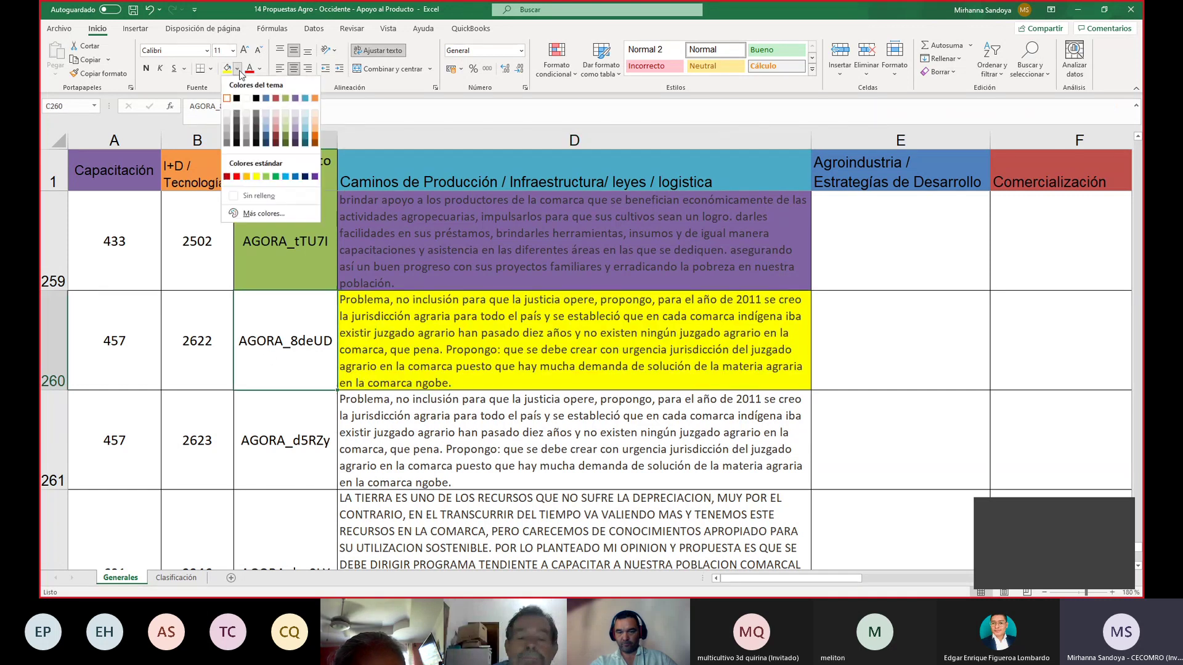
pyautogui.click(269, 99)
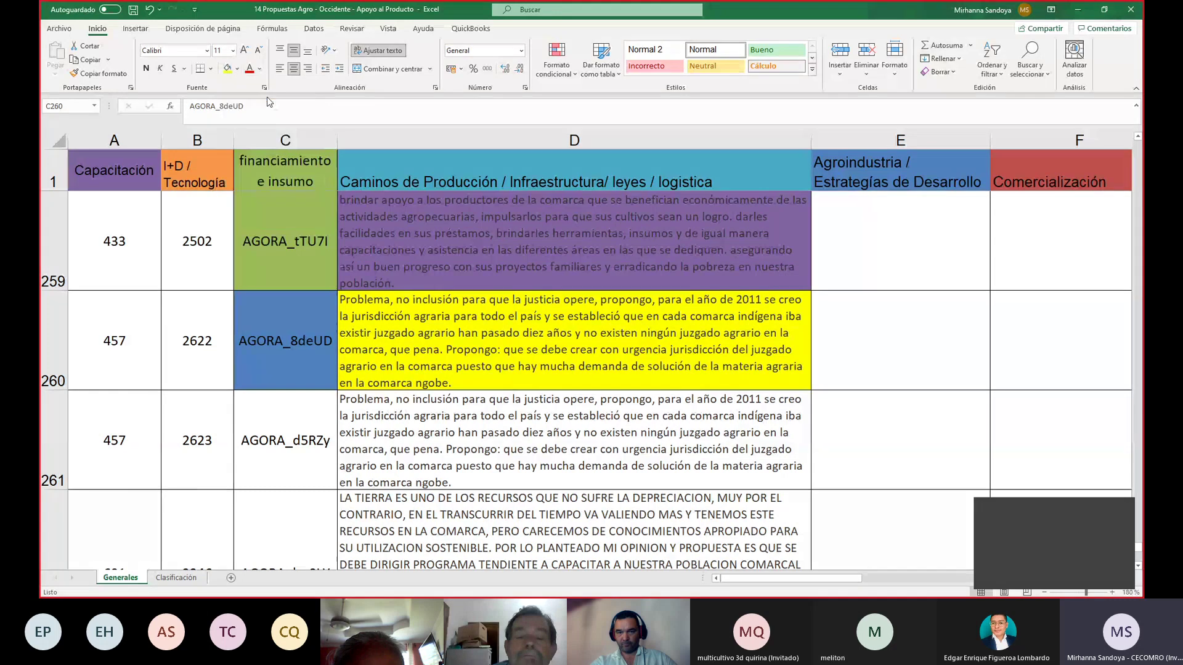
# Fill the repeated agrarian court proposal in D261 with standard yellow and its code cell C261 with the Agroindustria blue.
pyautogui.click(295, 405)
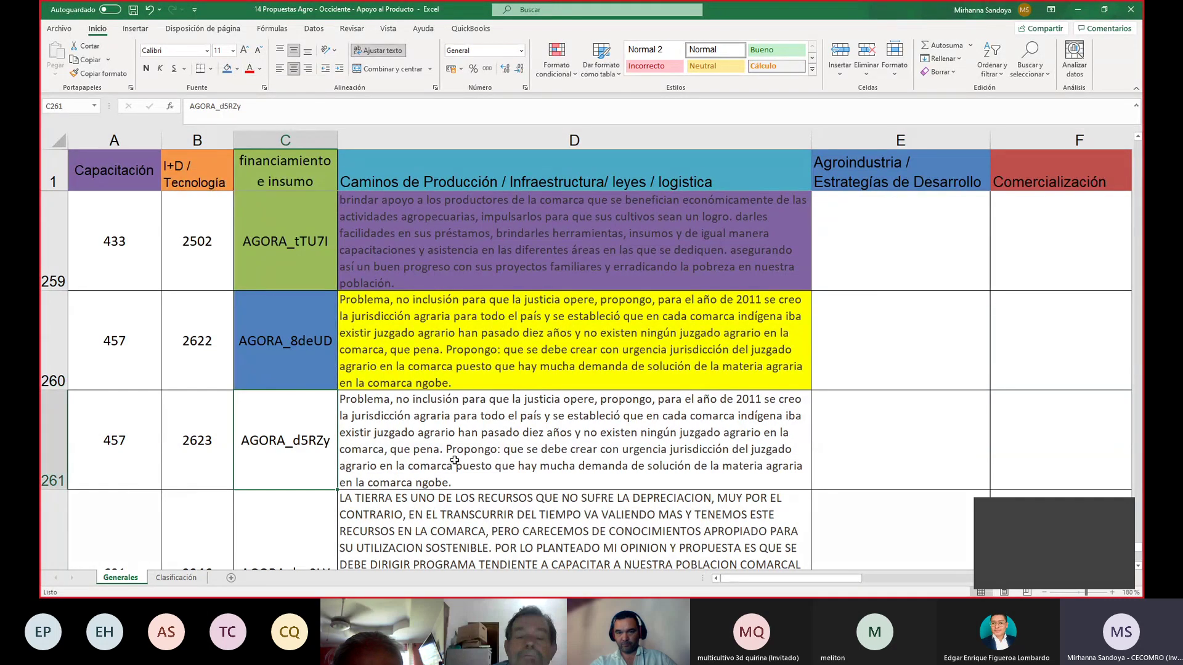
pyautogui.click(1139, 568)
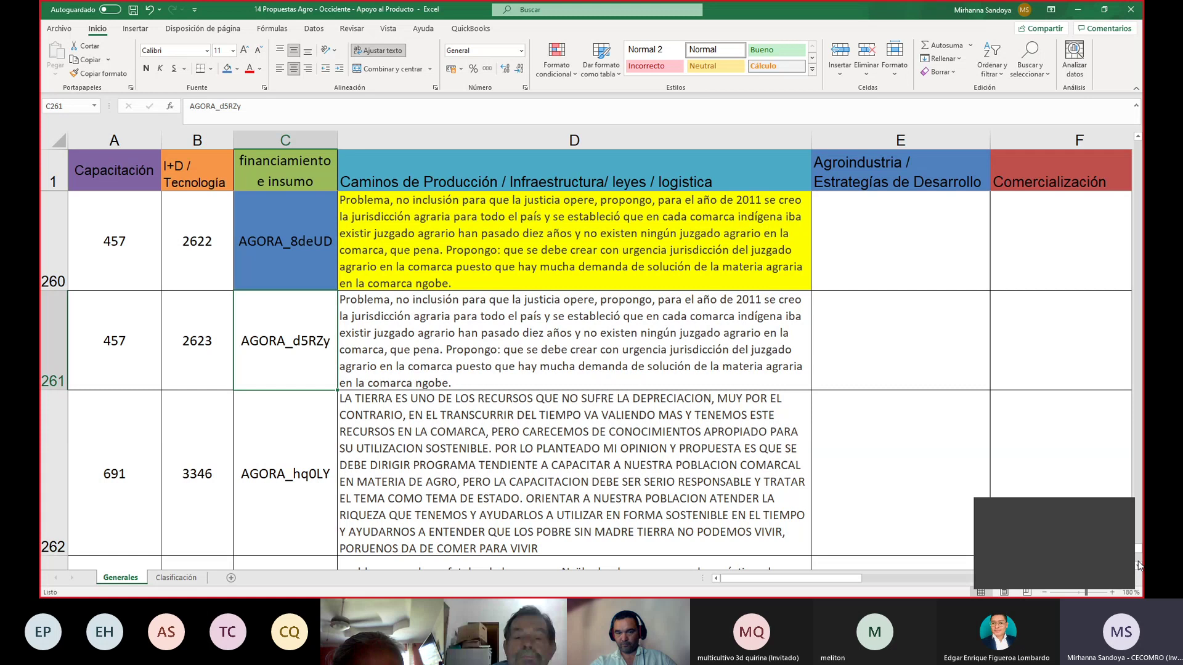
pyautogui.click(513, 324)
pyautogui.click(238, 68)
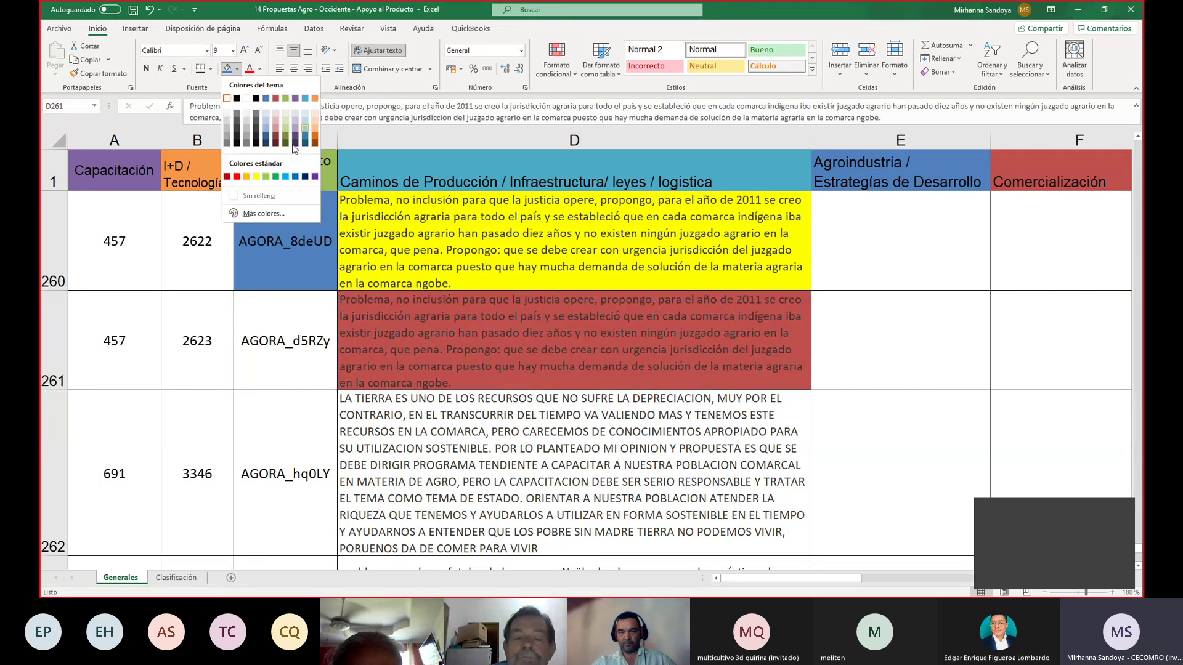
pyautogui.click(326, 364)
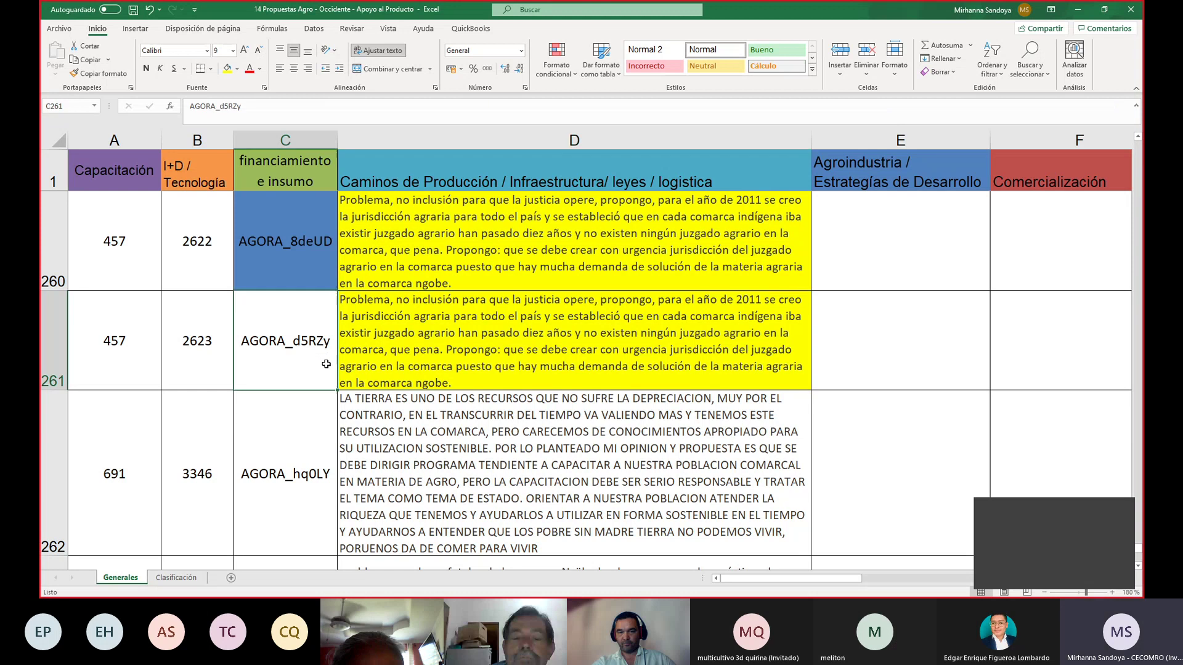
pyautogui.click(237, 68)
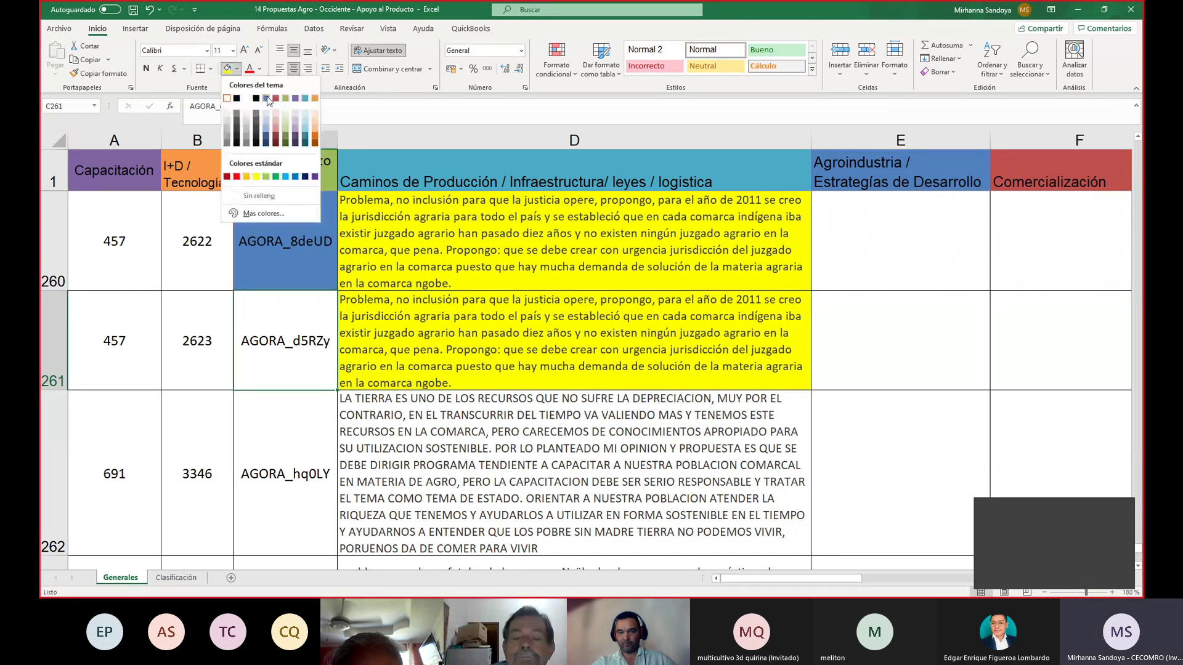
pyautogui.click(267, 92)
# Fill code cell C262 with the Agroindustria blue and proposal cell D262, on training the comarca population, with the Capacitación purple.
pyautogui.click(428, 426)
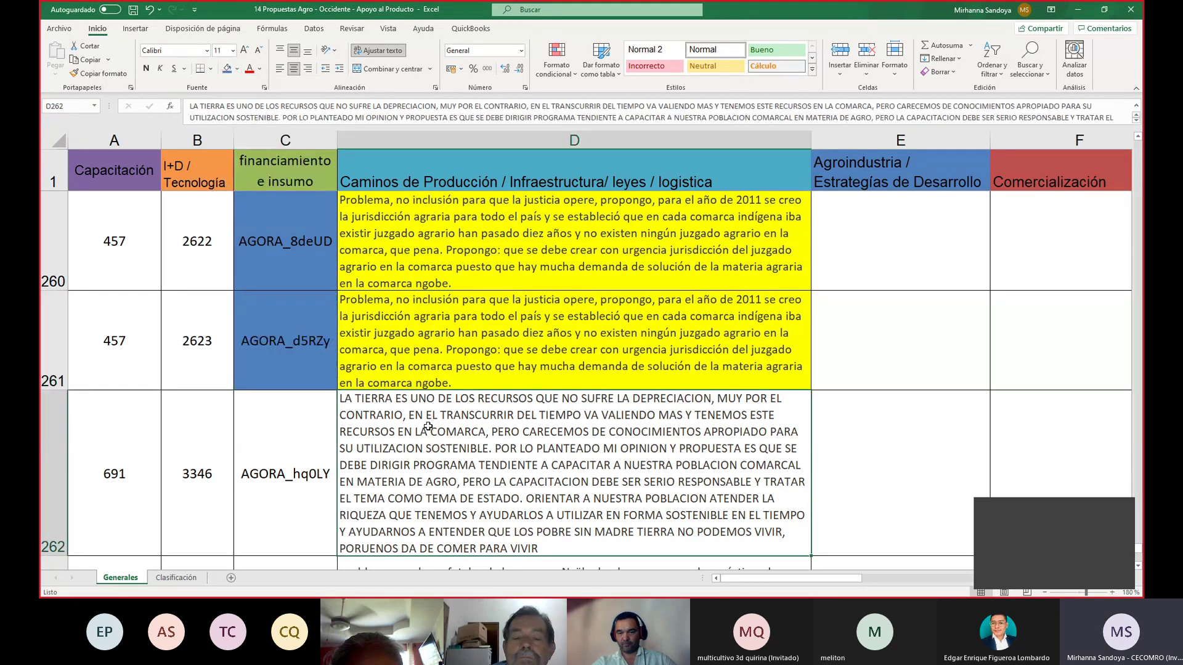
pyautogui.click(1138, 567)
pyautogui.click(1138, 567)
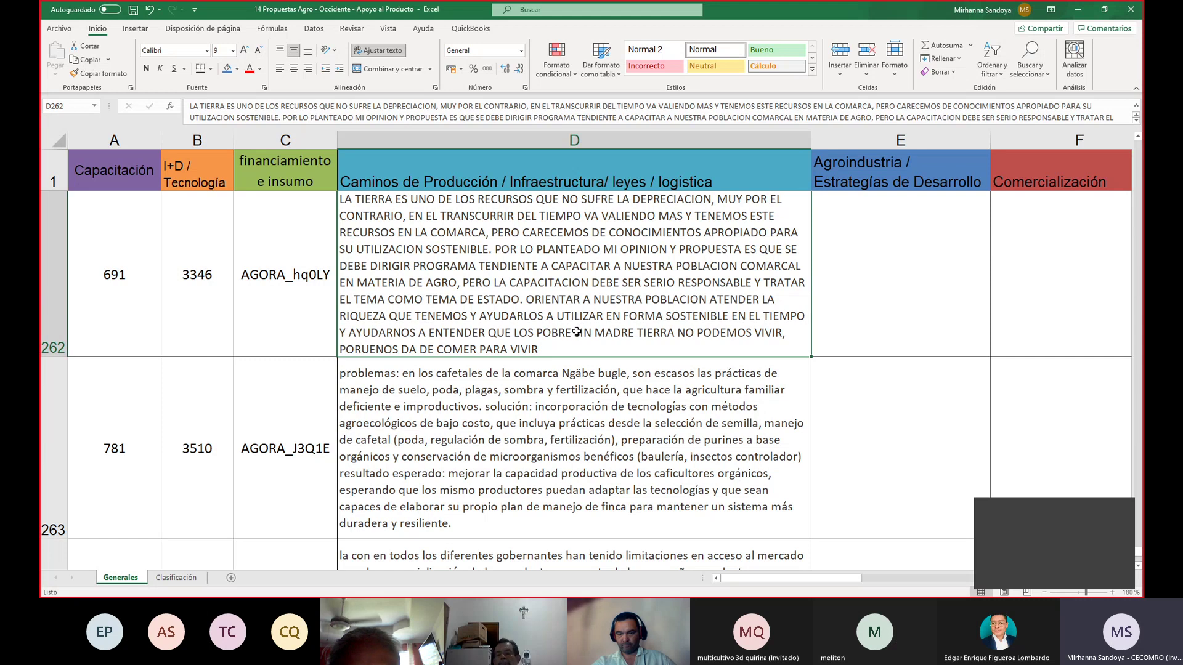
pyautogui.click(280, 303)
pyautogui.click(227, 68)
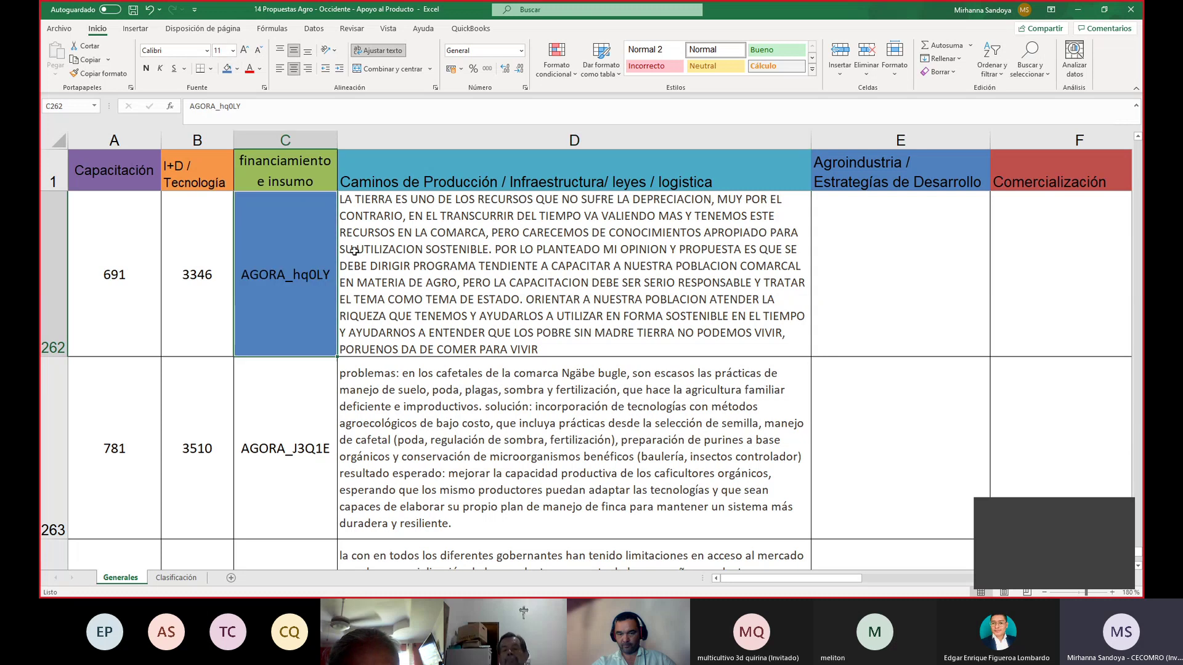
pyautogui.click(354, 250)
pyautogui.click(237, 68)
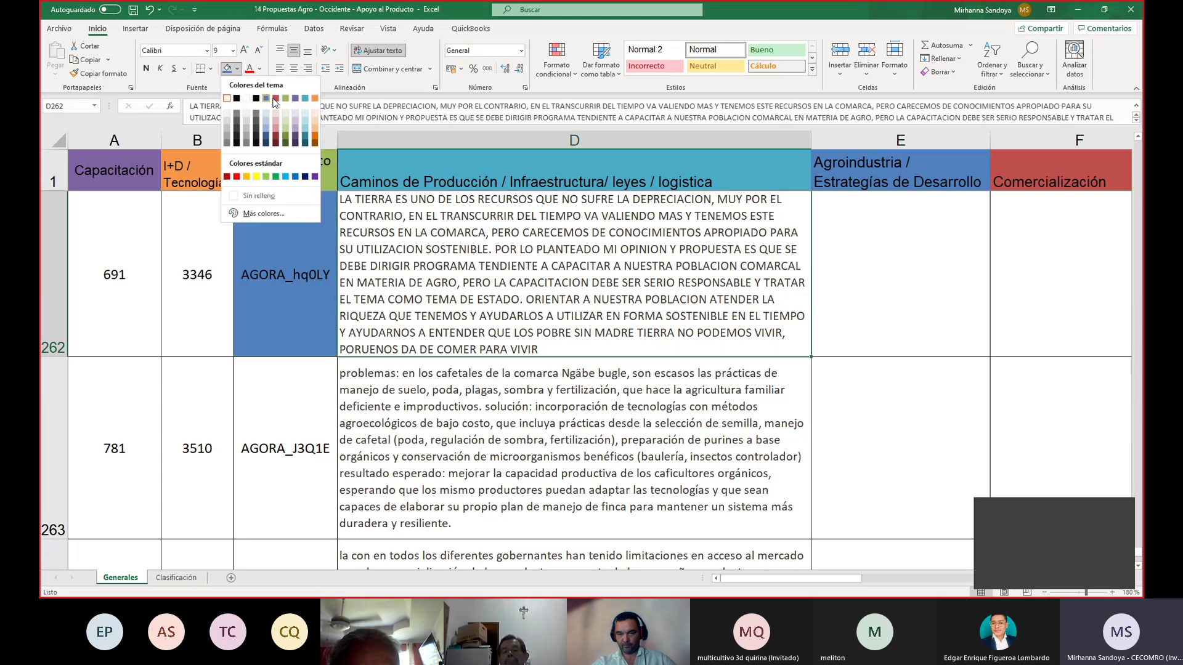
pyautogui.click(295, 99)
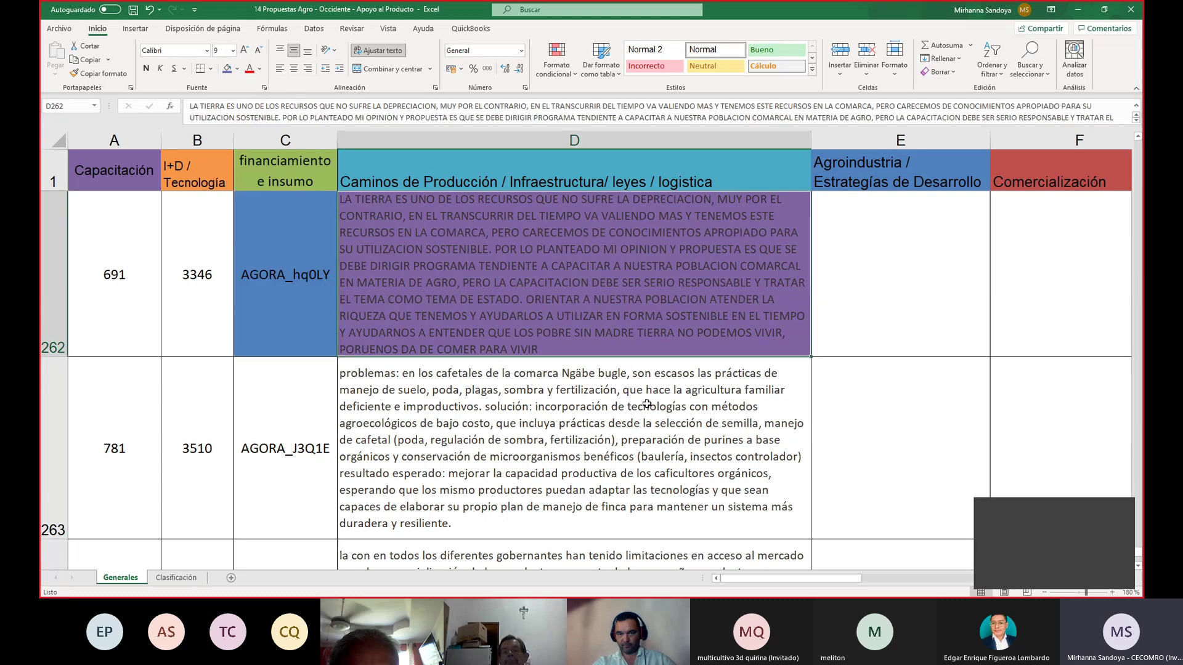
# Fill code cell C263 with the Agroindustria blue and the coffee-growing proposal in D263 with the I+D / Tecnología orange.
pyautogui.click(1139, 566)
pyautogui.click(445, 345)
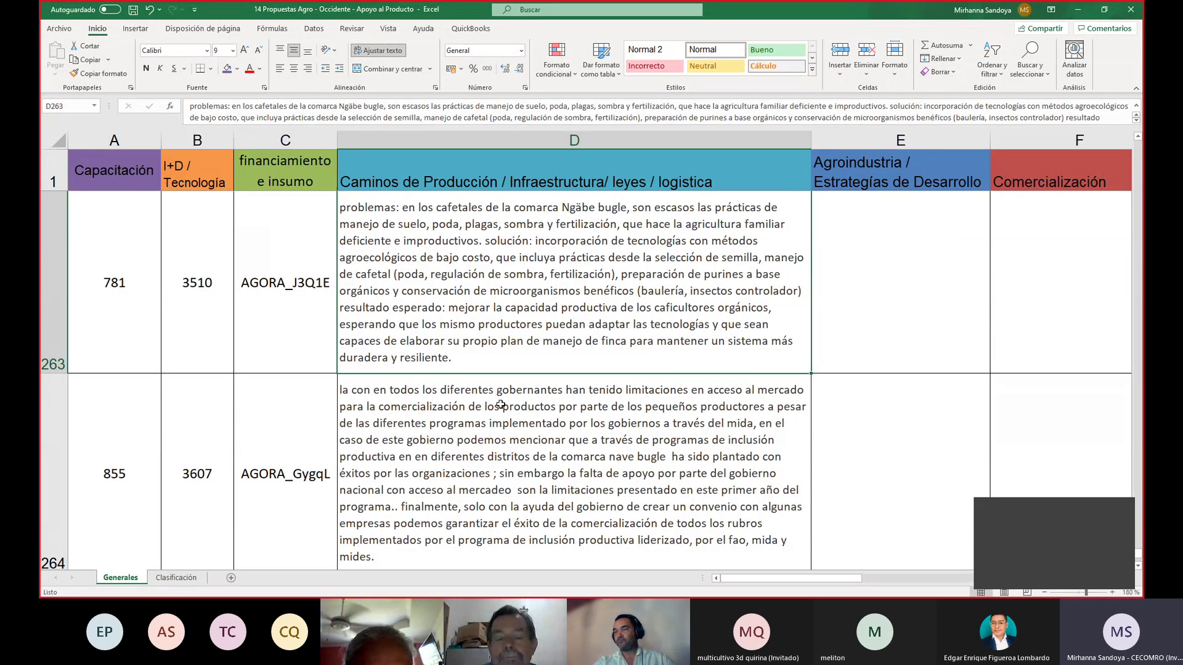
pyautogui.click(300, 348)
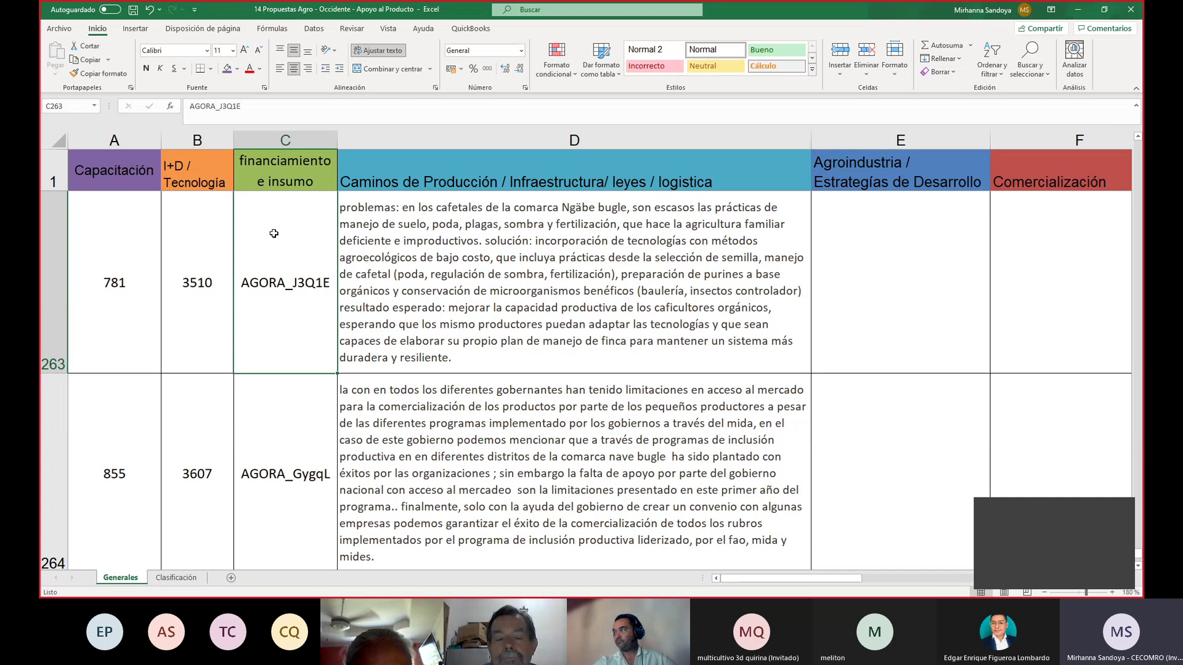
pyautogui.click(237, 69)
pyautogui.click(266, 98)
pyautogui.press('Right')
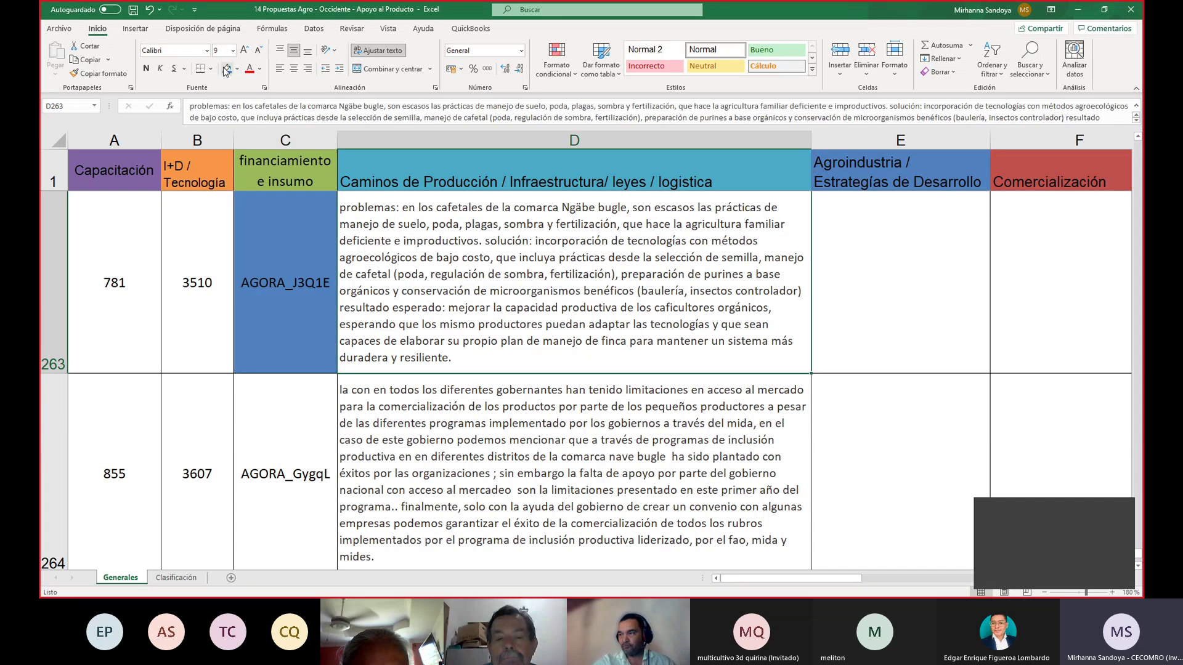
pyautogui.click(238, 68)
pyautogui.click(315, 101)
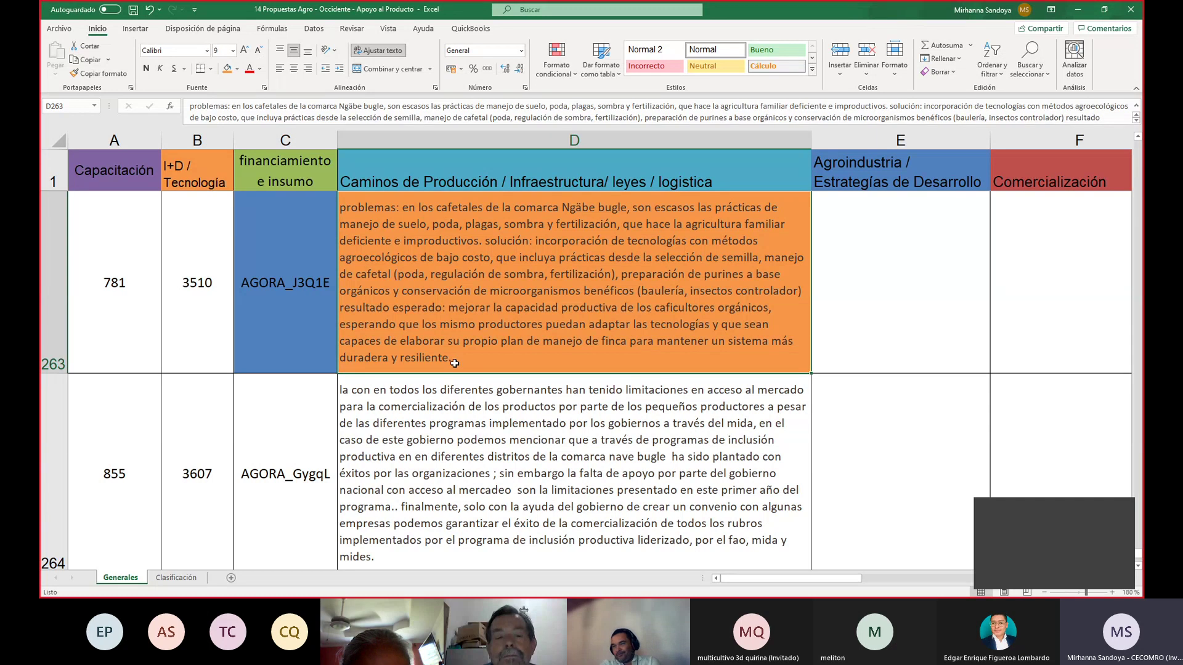
# Fill code cell C264, the market access proposal, with the Agroindustria blue.
pyautogui.click(319, 485)
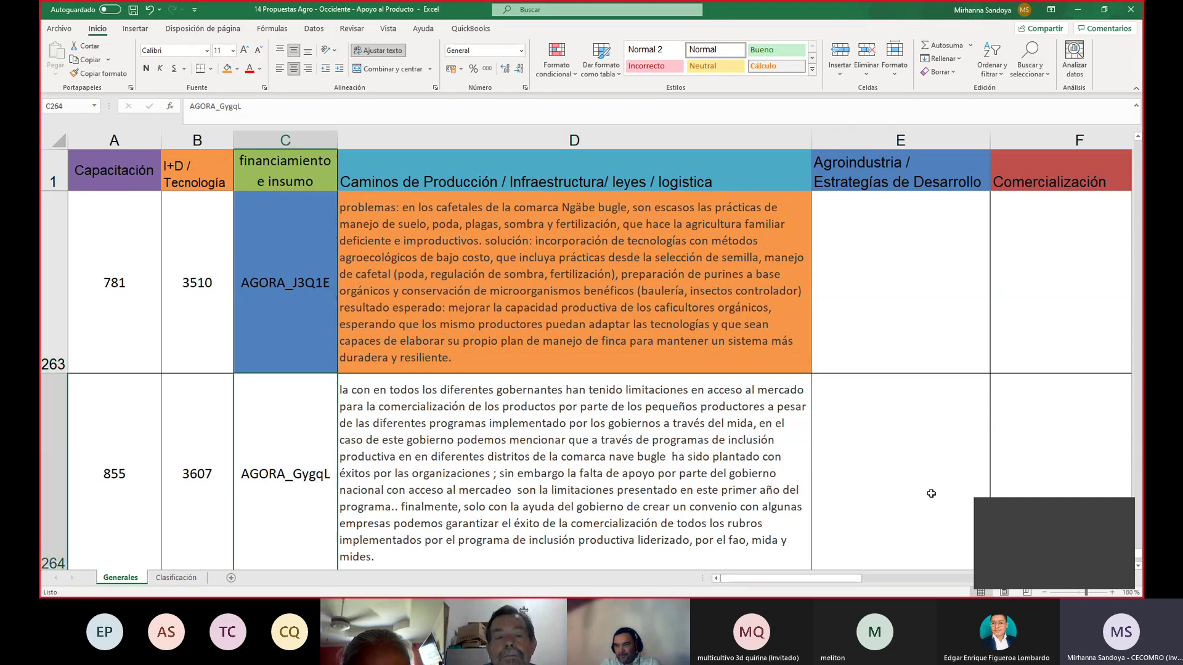
pyautogui.click(1137, 565)
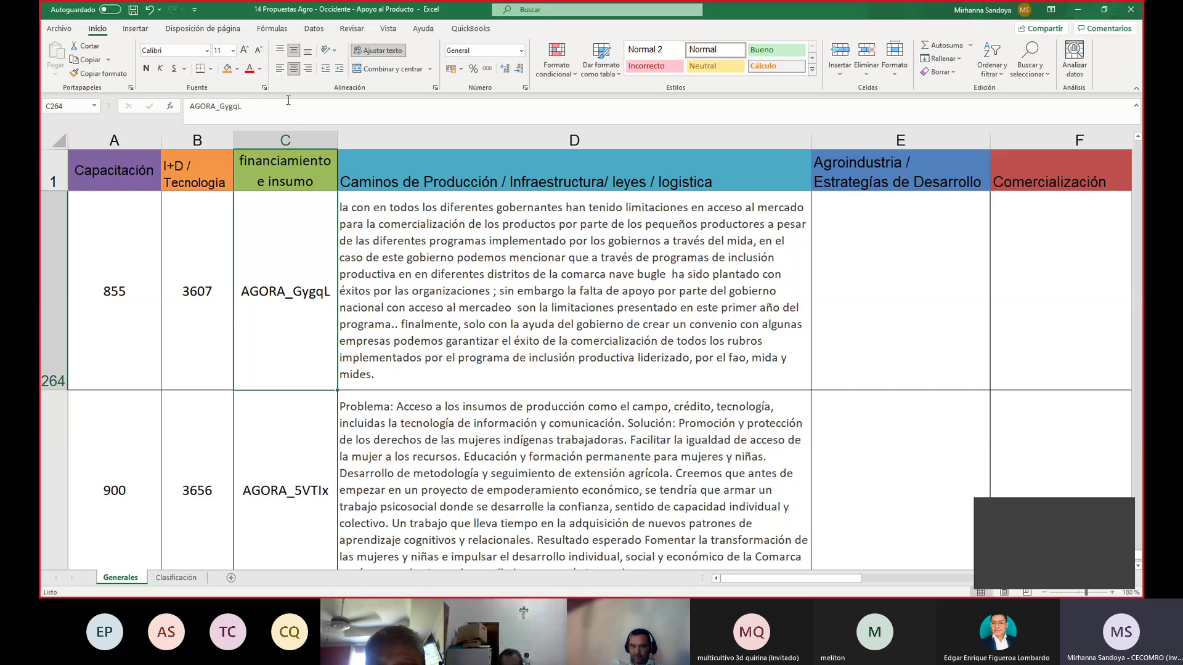
pyautogui.click(238, 68)
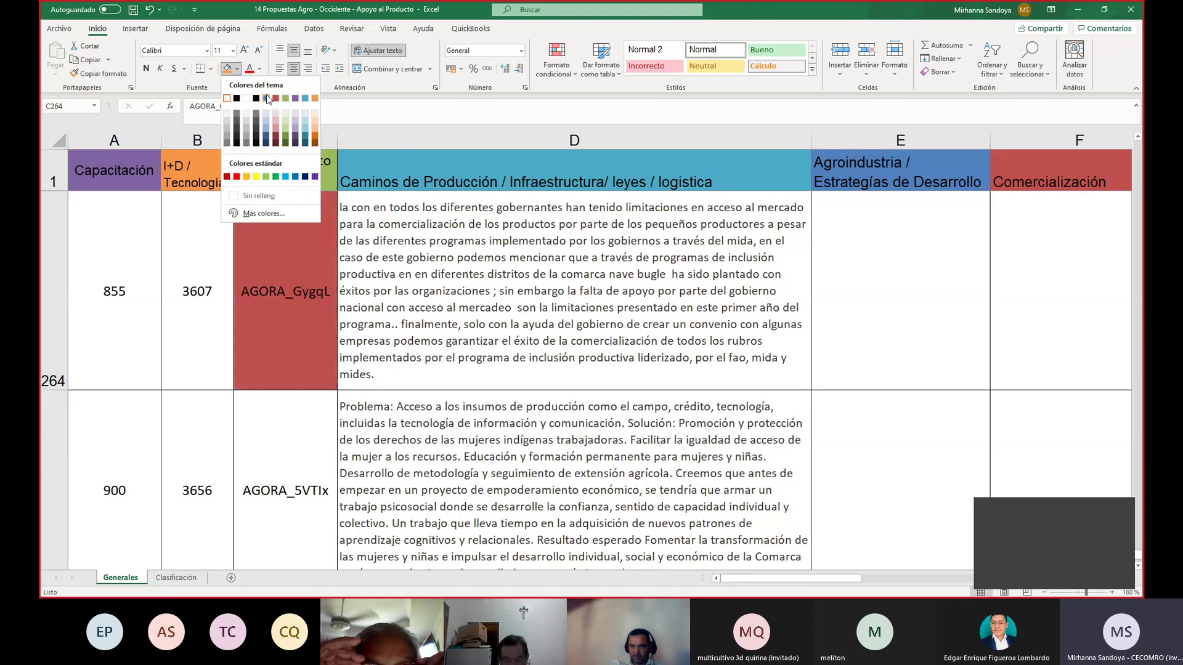
pyautogui.click(268, 101)
# Fill proposal cell D264, on market access for small producers, with the Comercialización red.
pyautogui.click(308, 457)
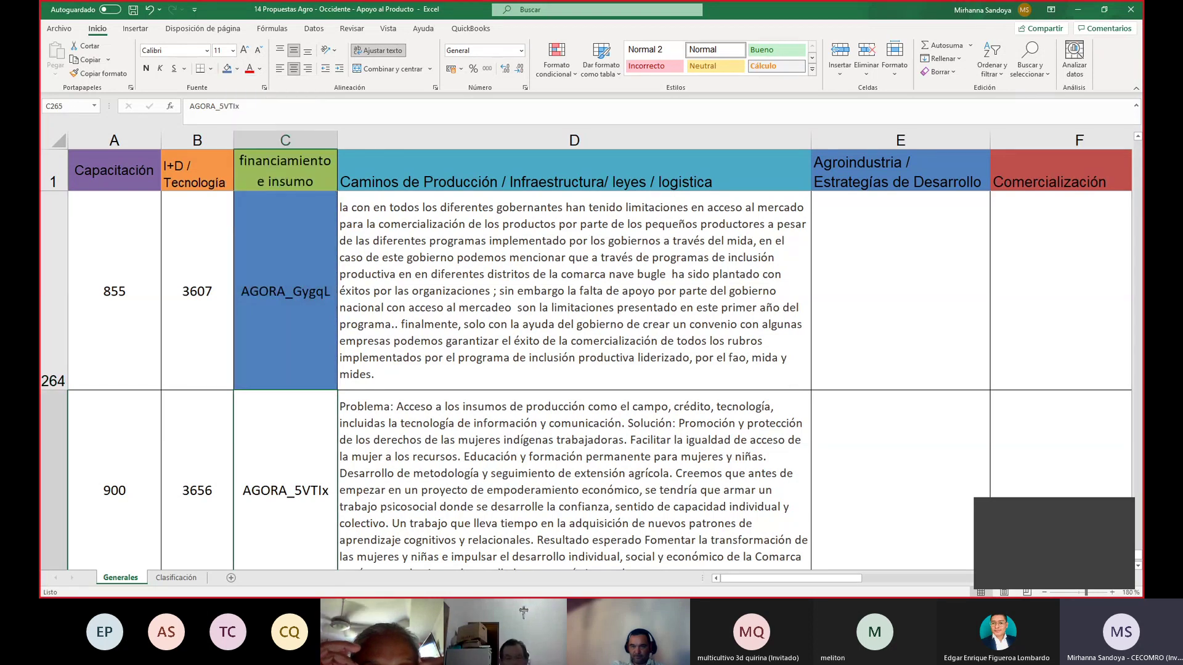
pyautogui.click(1138, 567)
pyautogui.scroll(1, 447, 353)
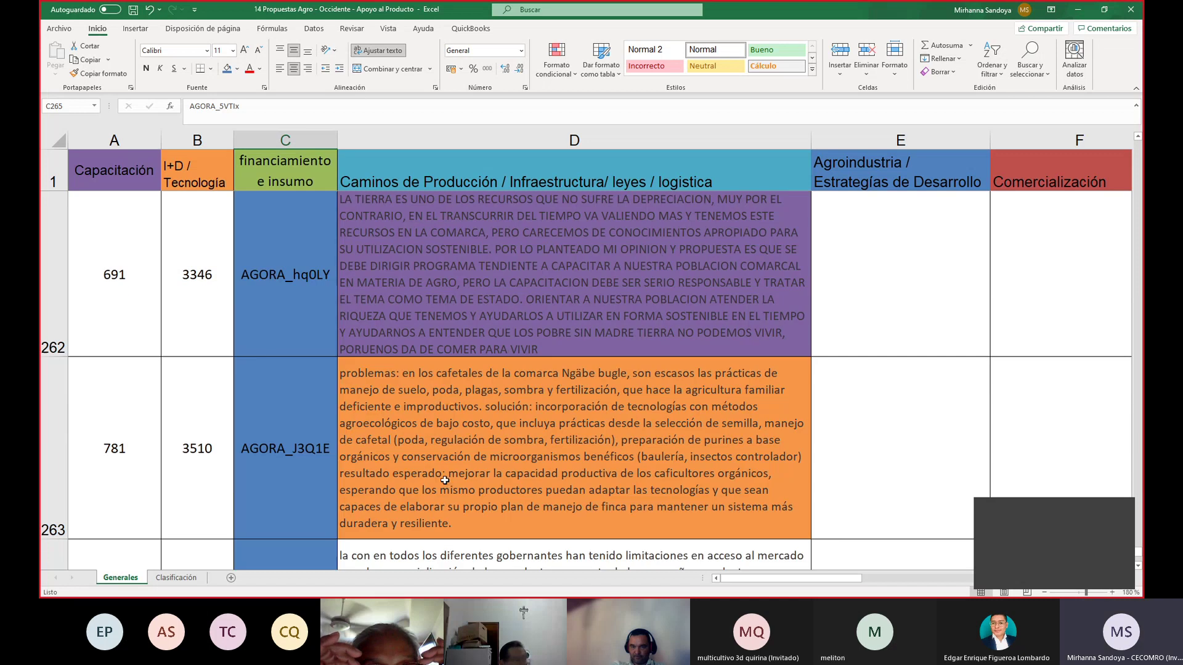
pyautogui.scroll(-1, 435, 462)
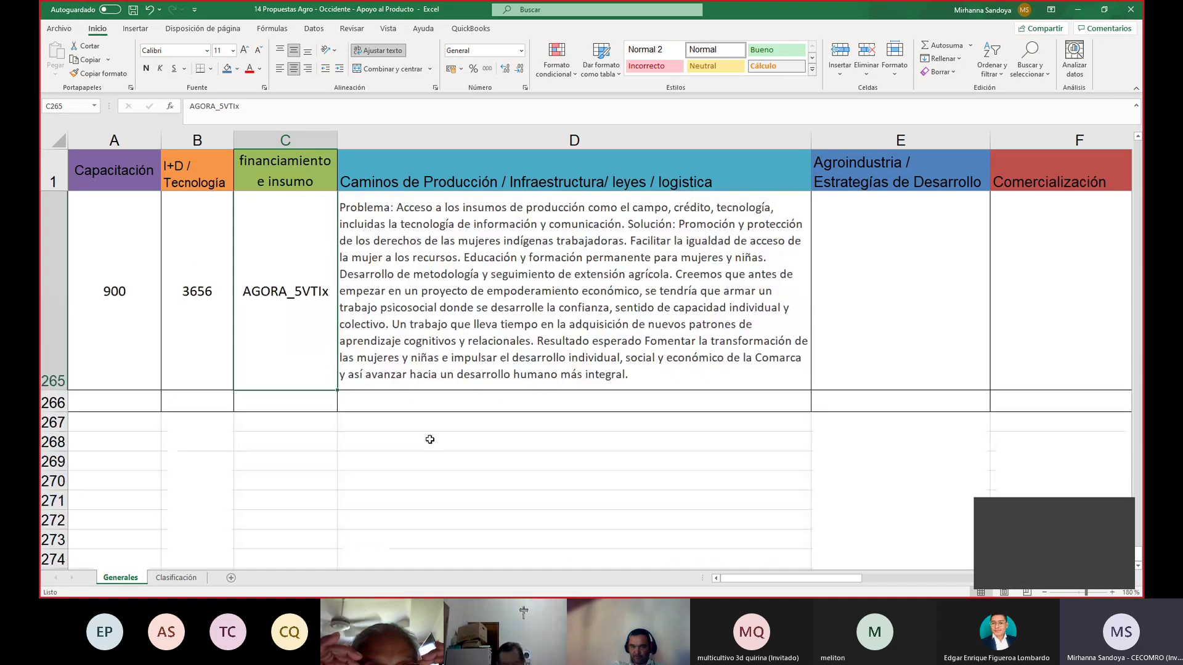
pyautogui.click(1137, 137)
pyautogui.click(573, 290)
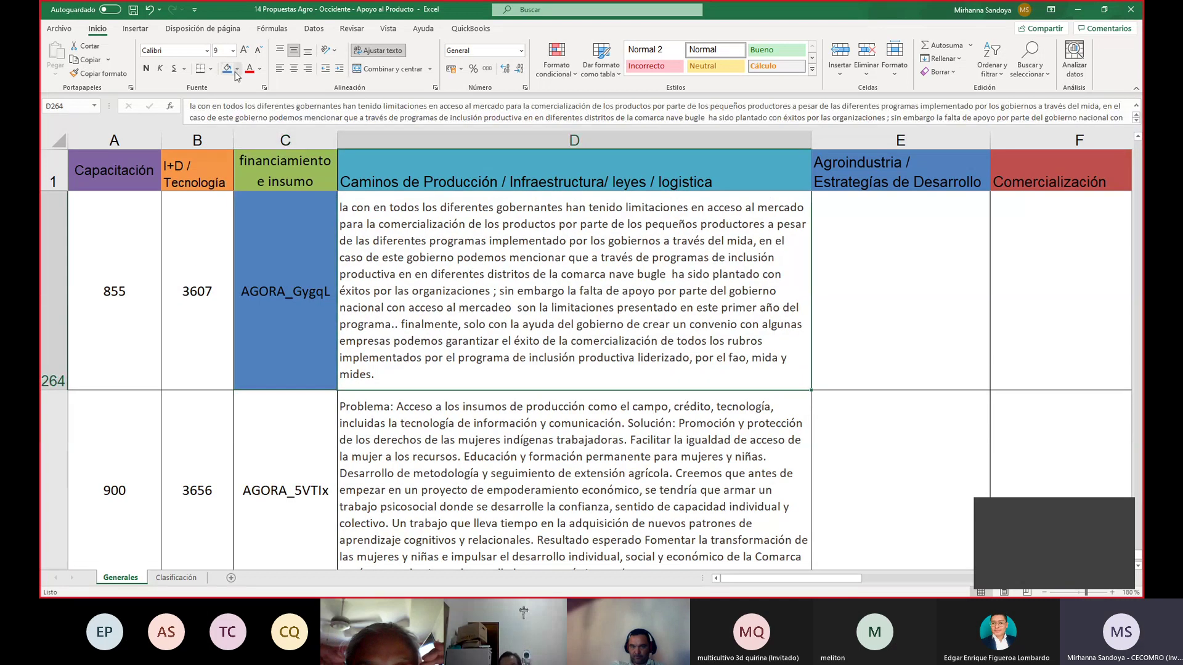
pyautogui.click(237, 68)
pyautogui.click(275, 100)
# Fill code cell C265, the indigenous working women proposal, with the financiamiento e insumo green.
pyautogui.click(285, 481)
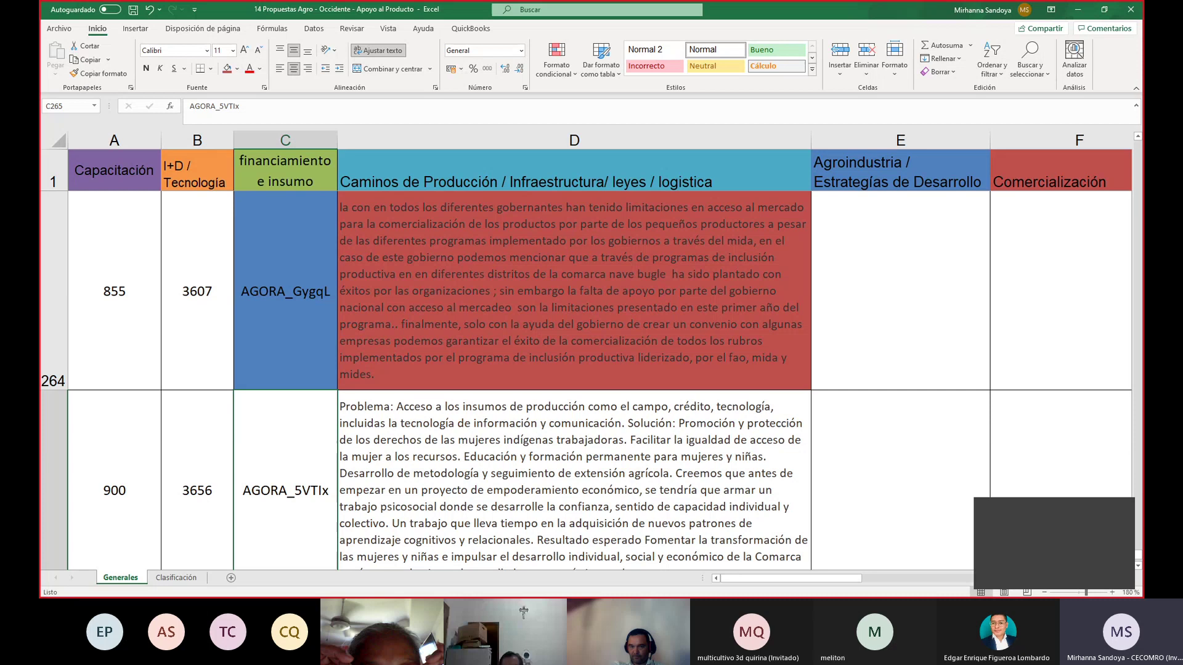
pyautogui.click(1139, 566)
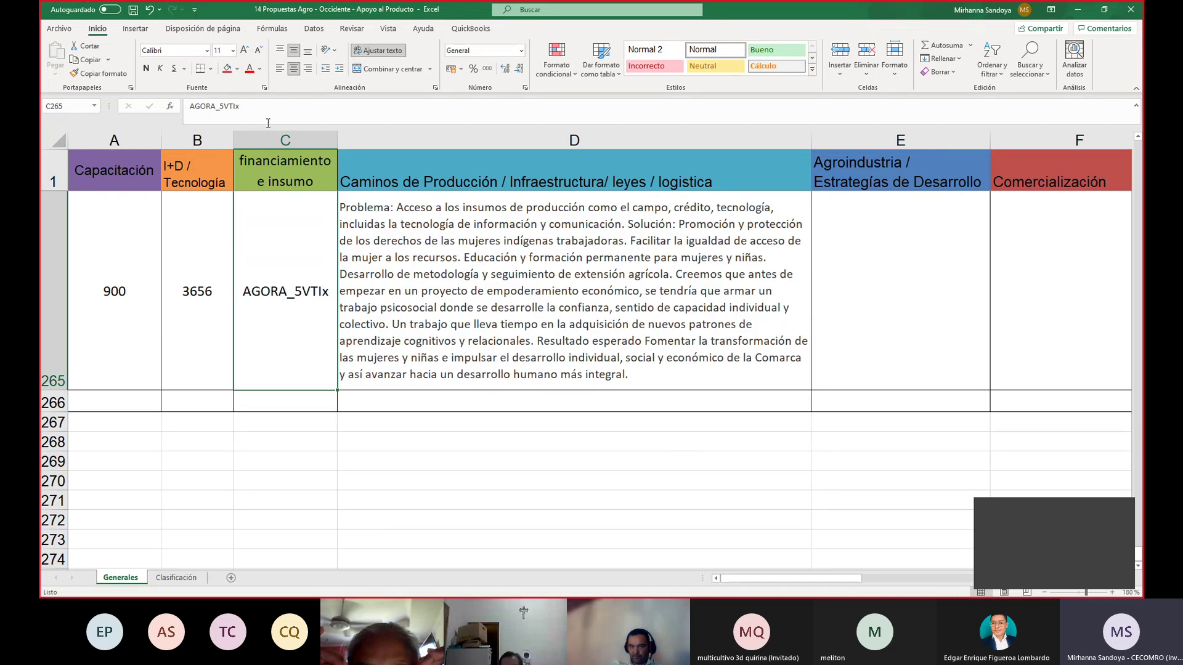
pyautogui.click(237, 69)
pyautogui.click(281, 184)
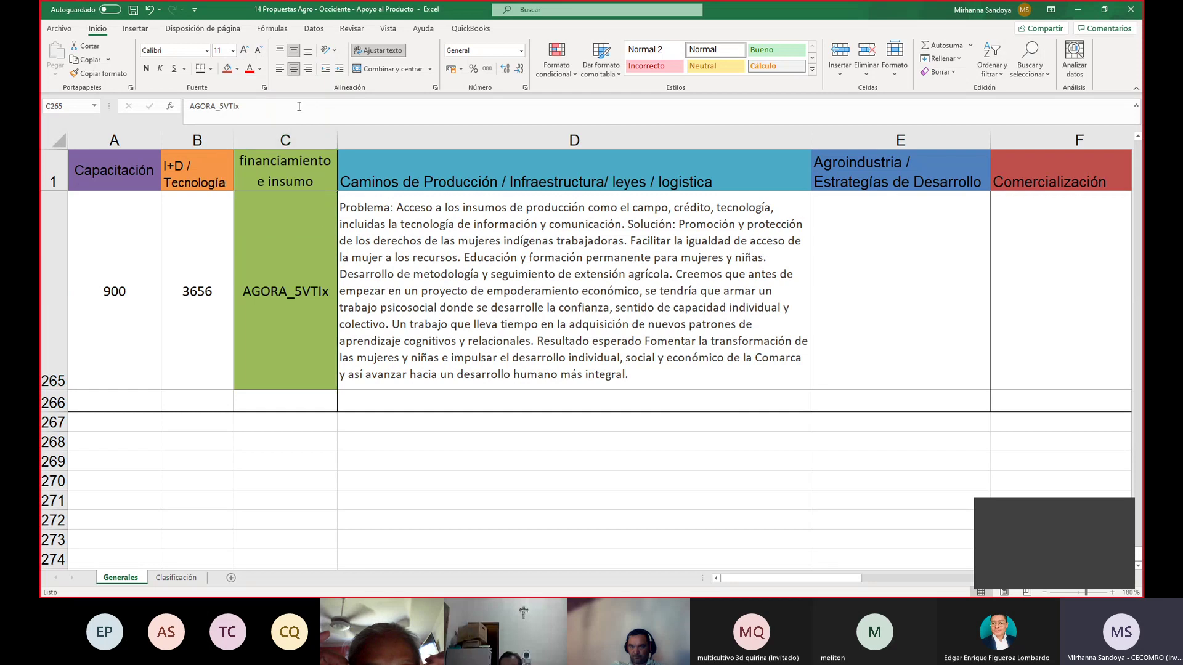
# Fill proposal cell D265, on indigenous working women, with the I+D / Tecnología orange.
pyautogui.press('Right')
pyautogui.click(237, 69)
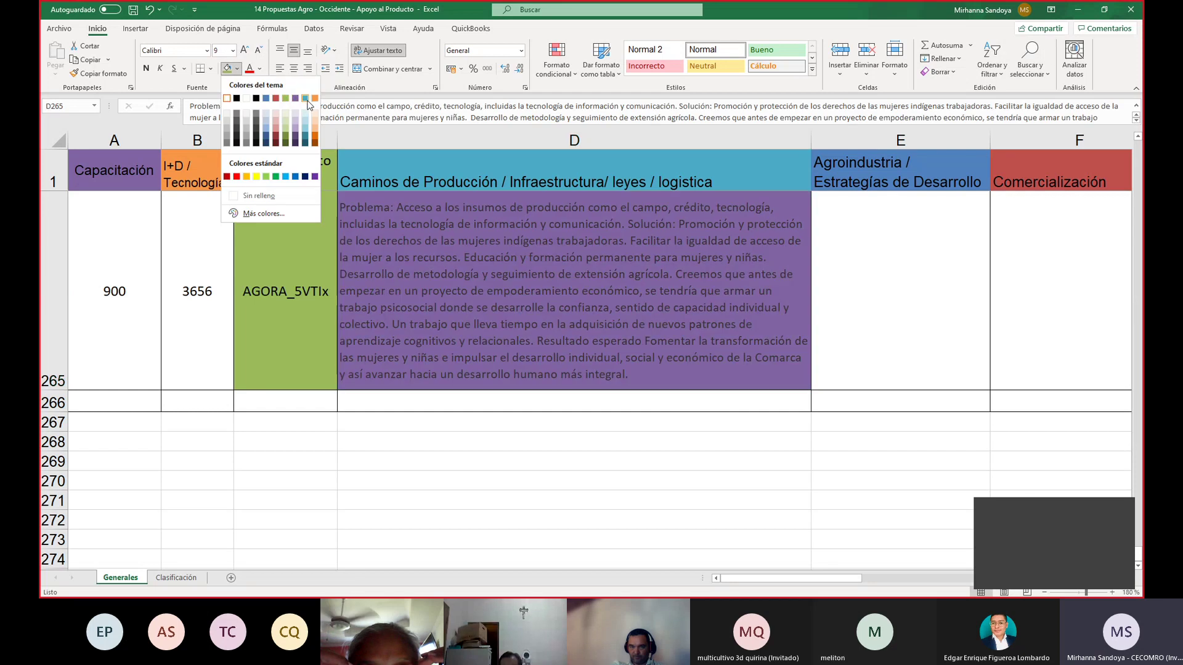
pyautogui.click(316, 97)
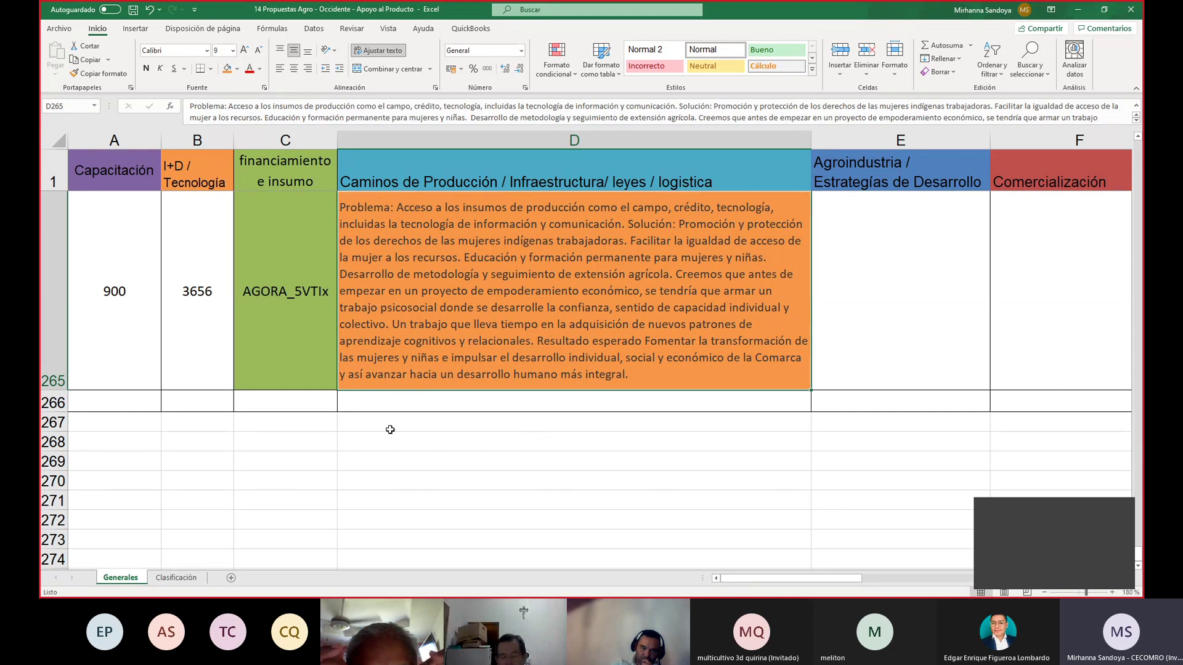
# Change the fill of code cell C265 to the Agroindustria blue.
pyautogui.click(263, 331)
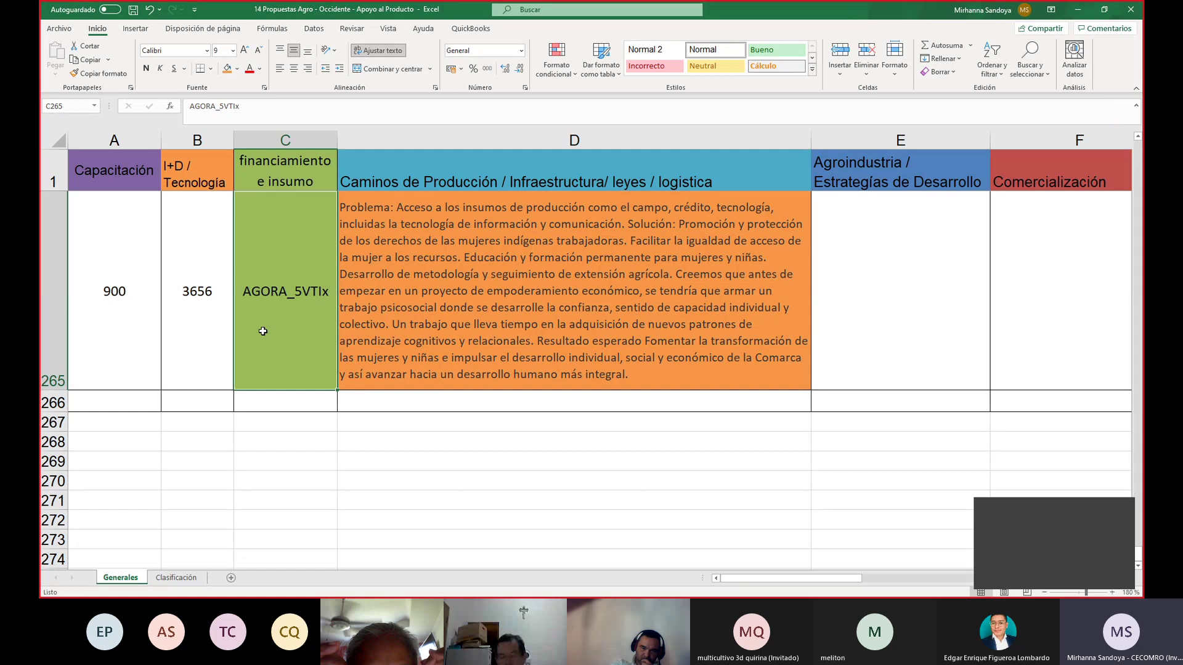
pyautogui.click(237, 68)
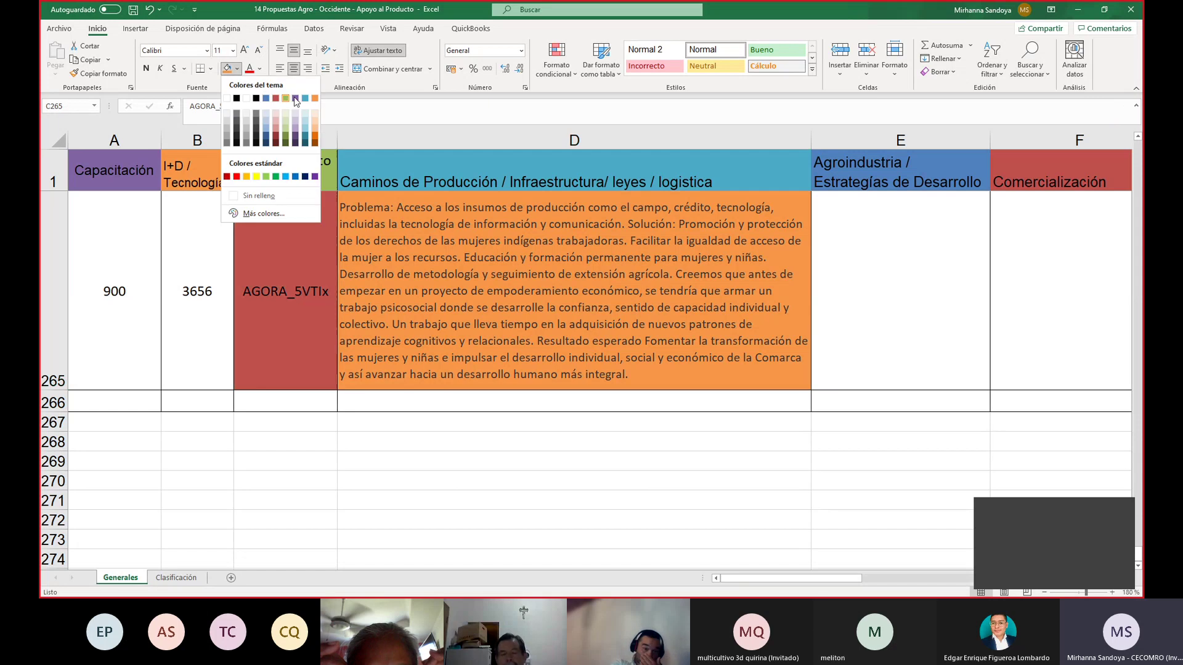
pyautogui.click(267, 98)
# Change the fill of proposal cell D265, on indigenous working women, to the Capacitación purple.
pyautogui.press('Right')
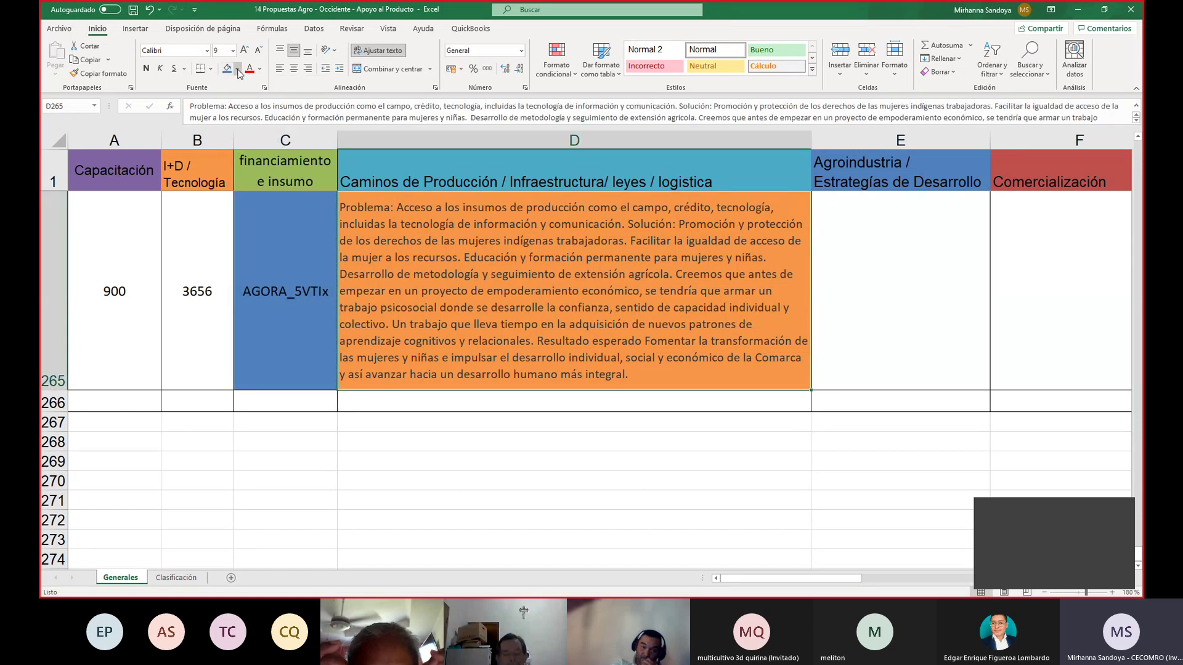
pyautogui.click(237, 68)
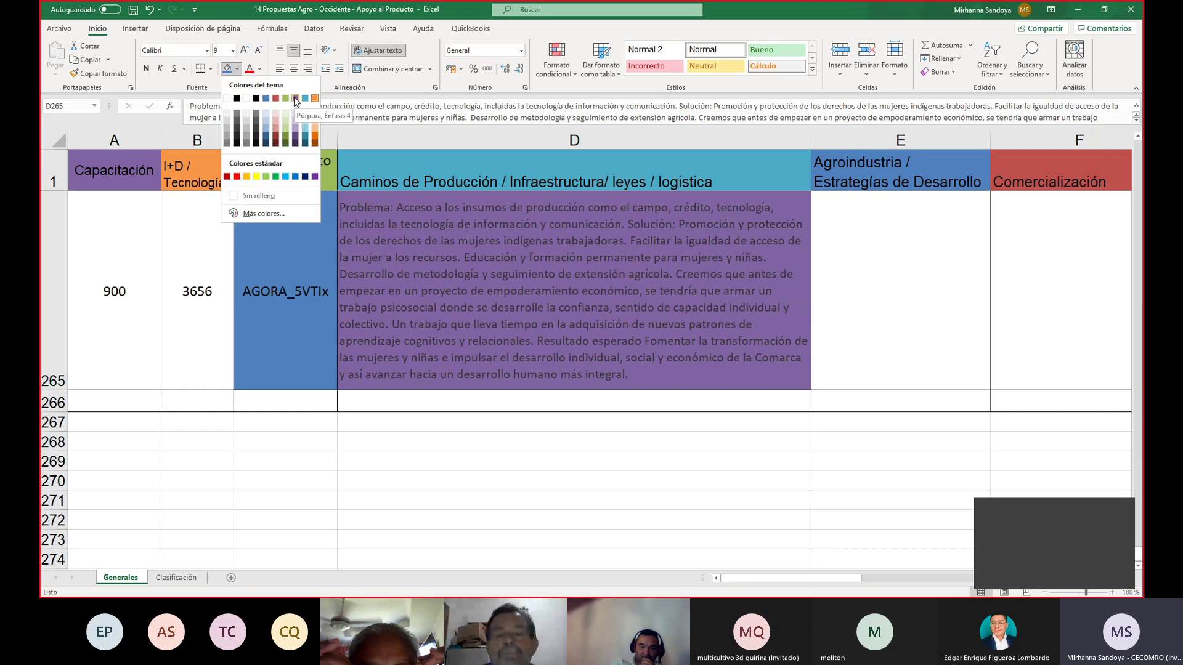
pyautogui.click(293, 97)
pyautogui.click(442, 407)
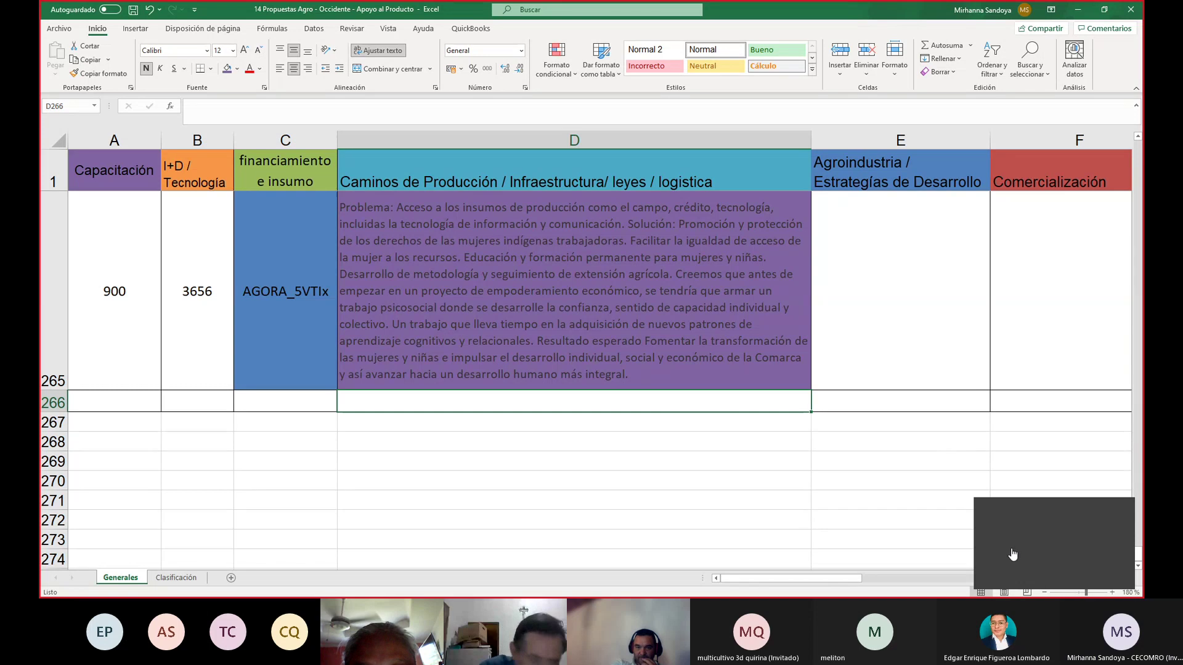
# Create a copy of the Generales sheet at the end of the same workbook.
pyautogui.click(1042, 575)
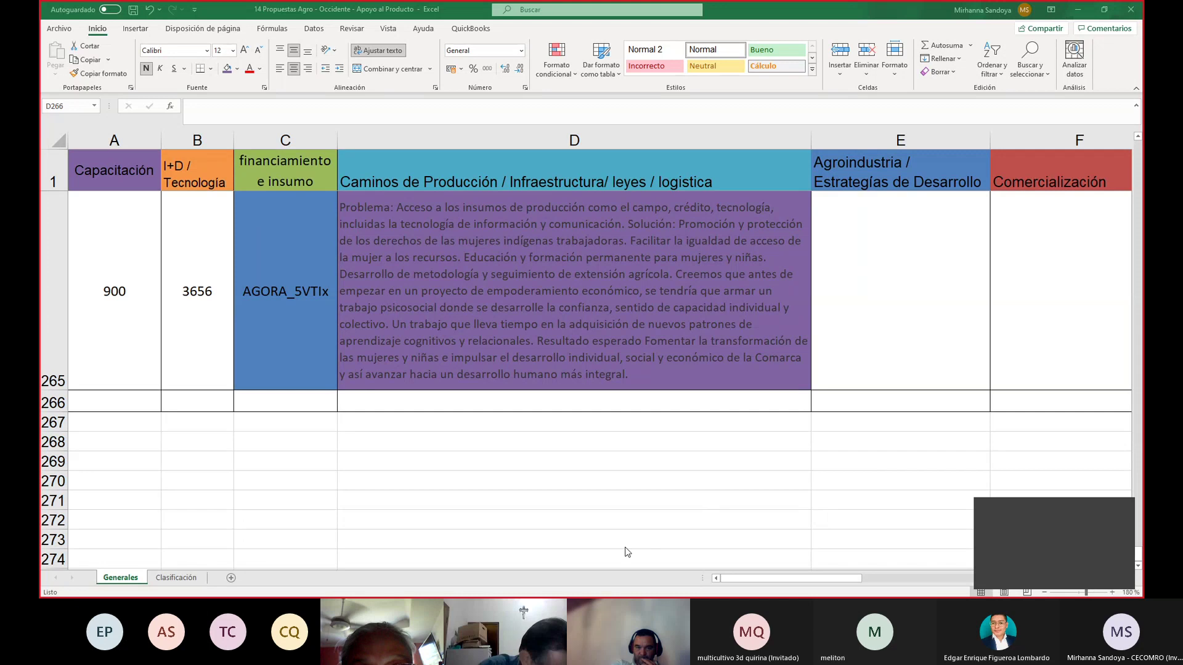
pyautogui.click(131, 581)
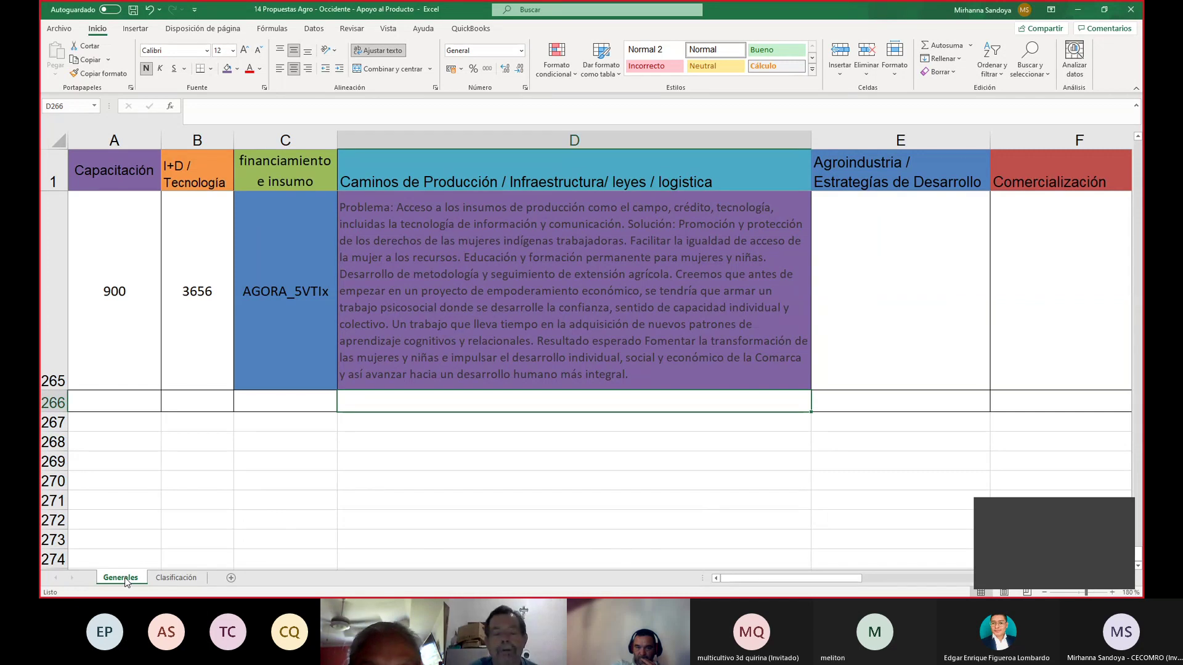
pyautogui.click(189, 513)
pyautogui.rightClick(140, 578)
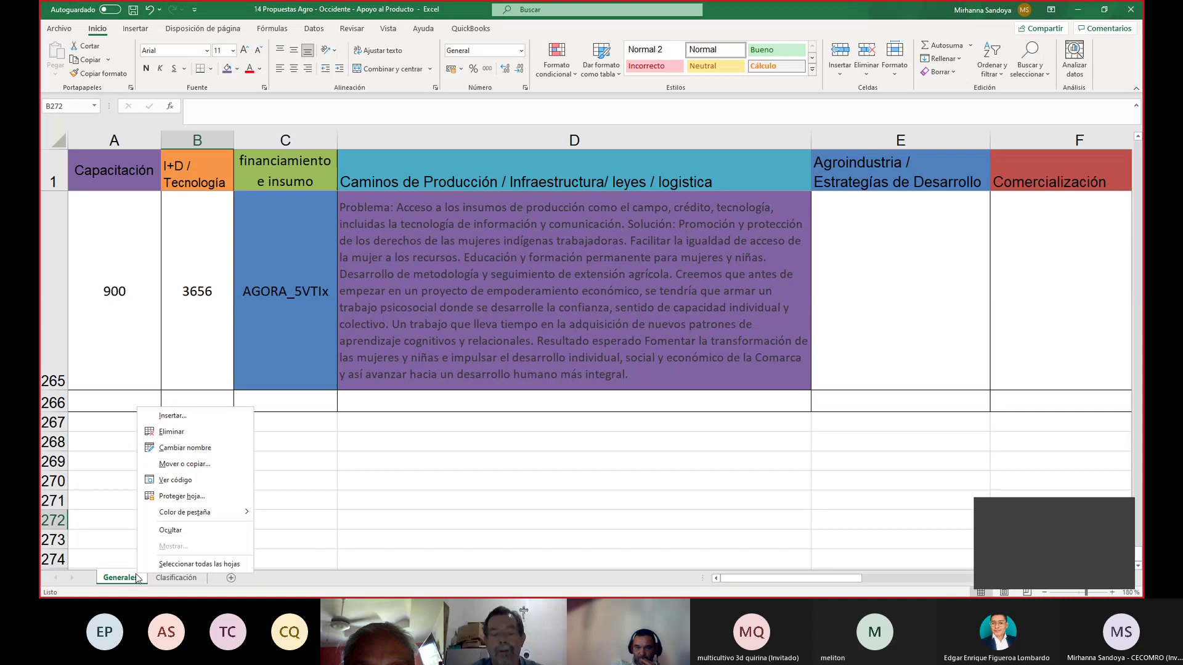
pyautogui.click(216, 472)
pyautogui.click(162, 464)
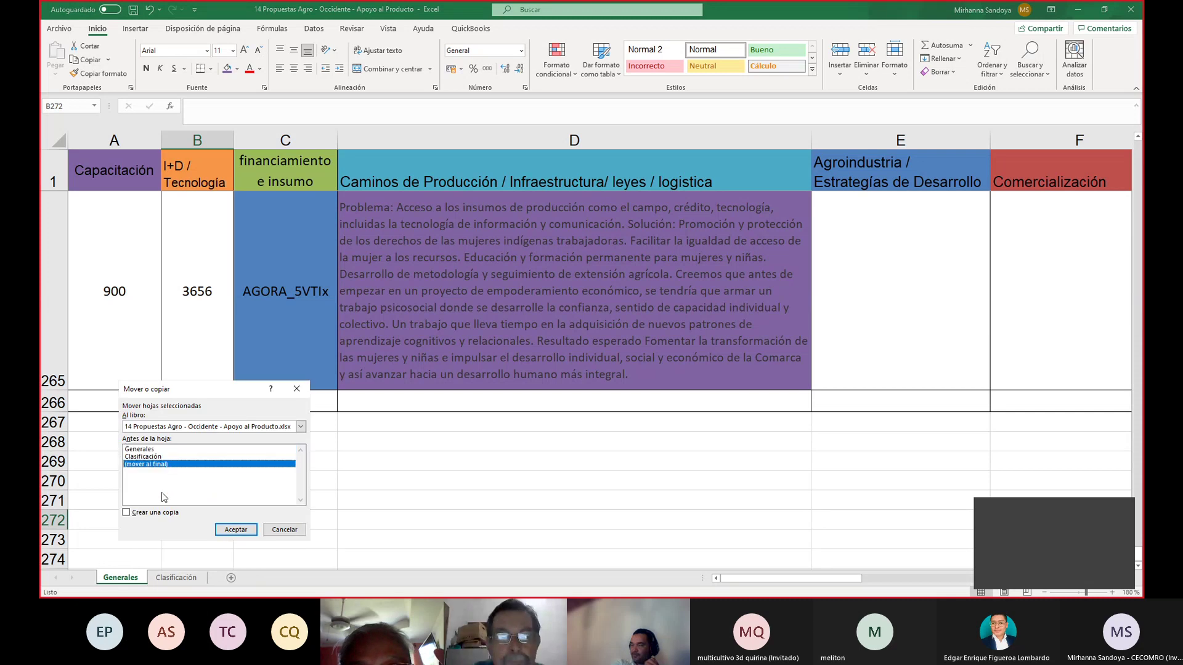
pyautogui.click(164, 514)
pyautogui.click(236, 530)
# Create a second copy of the Generales sheet, placed after all existing sheets.
pyautogui.rightClick(132, 579)
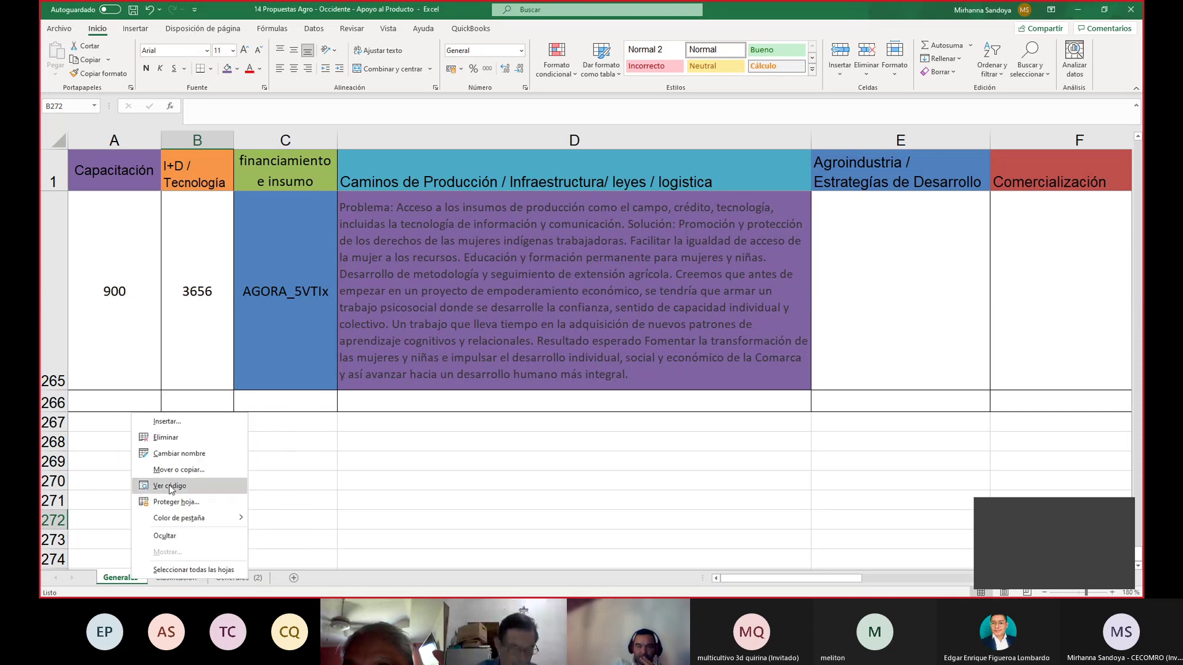
pyautogui.click(178, 469)
pyautogui.click(109, 468)
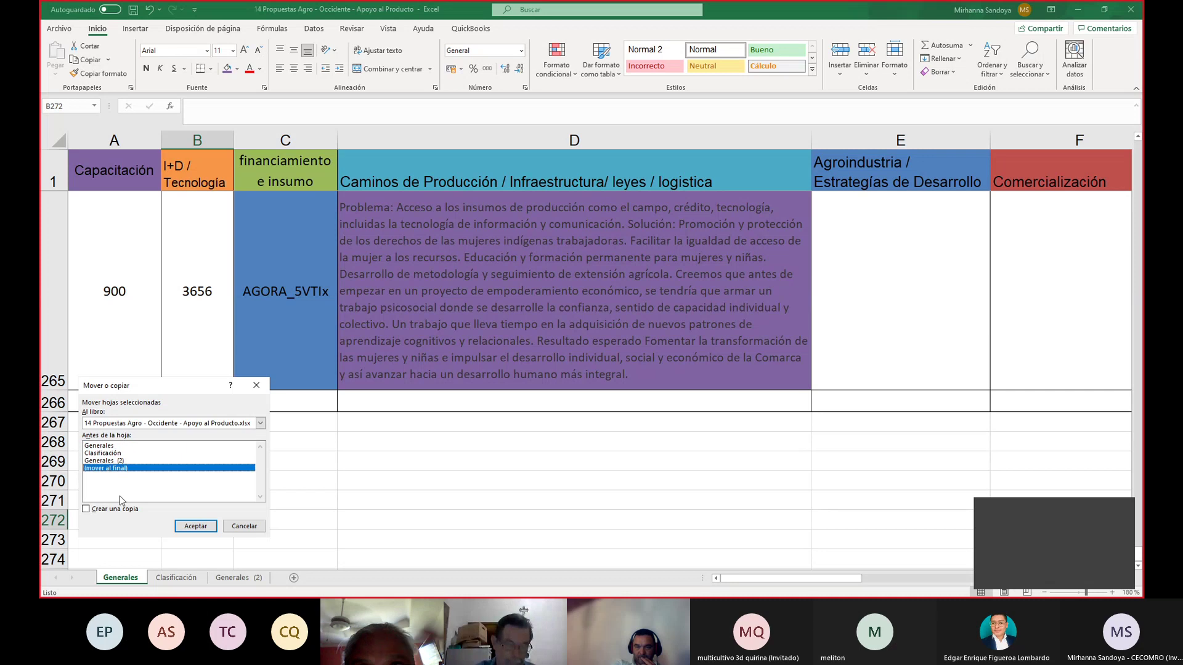
pyautogui.click(123, 512)
pyautogui.click(195, 526)
# Create a third copy of the Generales sheet, placed at the end of the workbook.
pyautogui.rightClick(122, 578)
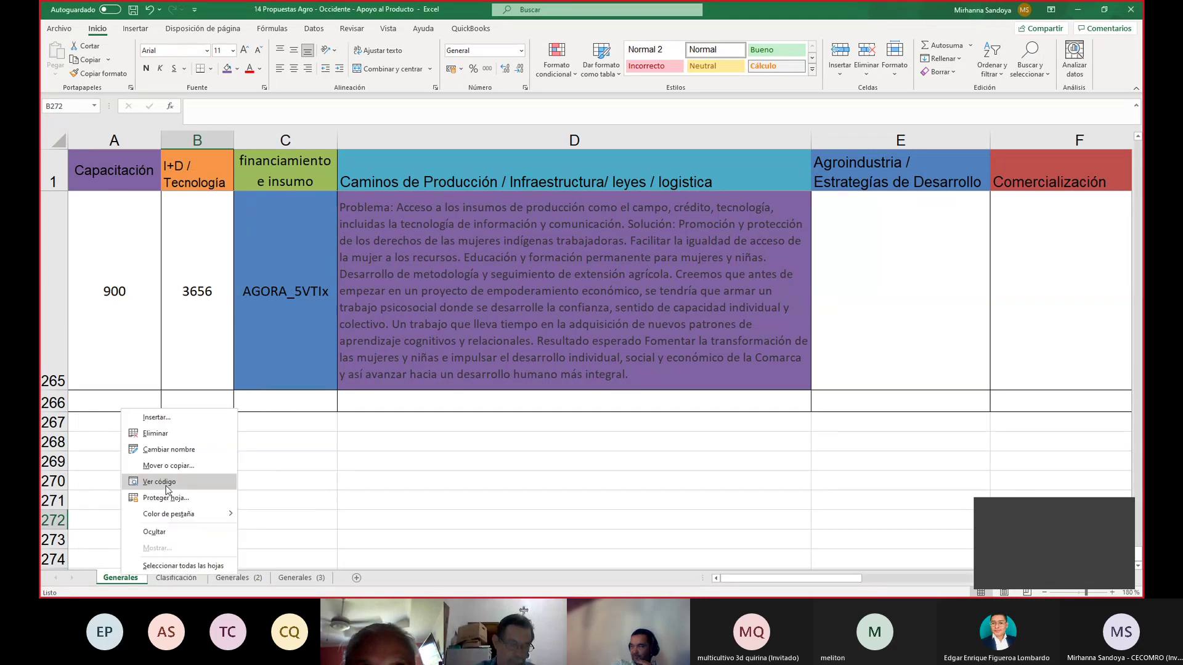
pyautogui.click(169, 465)
pyautogui.click(109, 469)
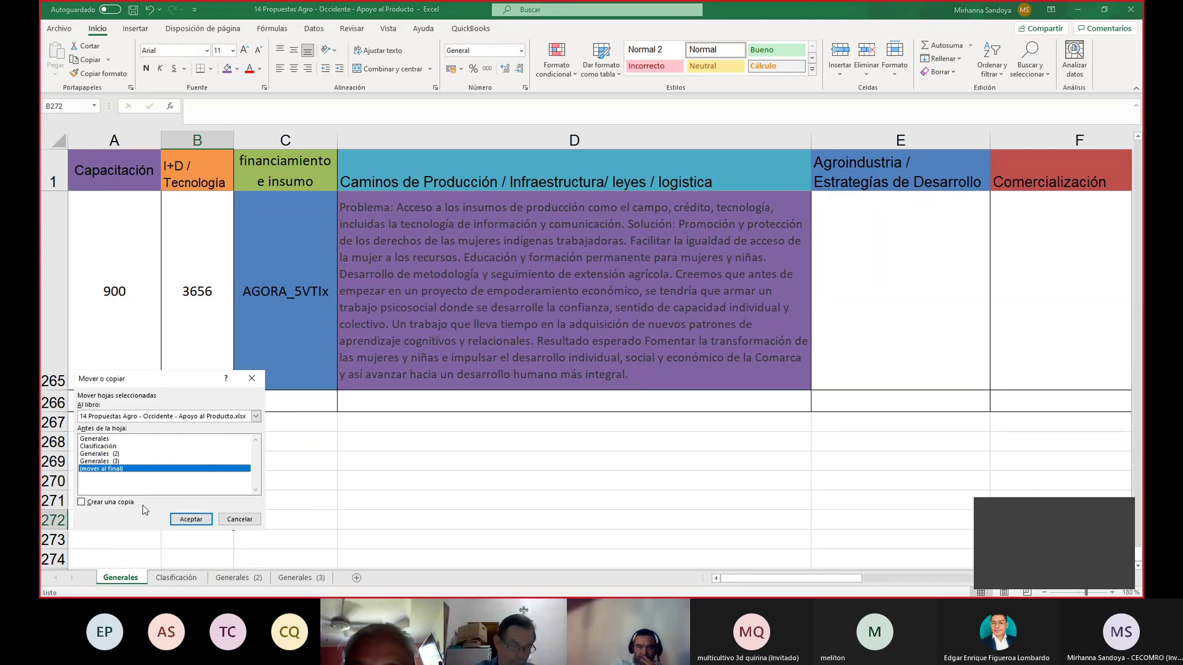
pyautogui.click(110, 502)
pyautogui.click(191, 519)
# Create a fourth copy of the Generales sheet, placed at the end of the workbook.
pyautogui.rightClick(121, 578)
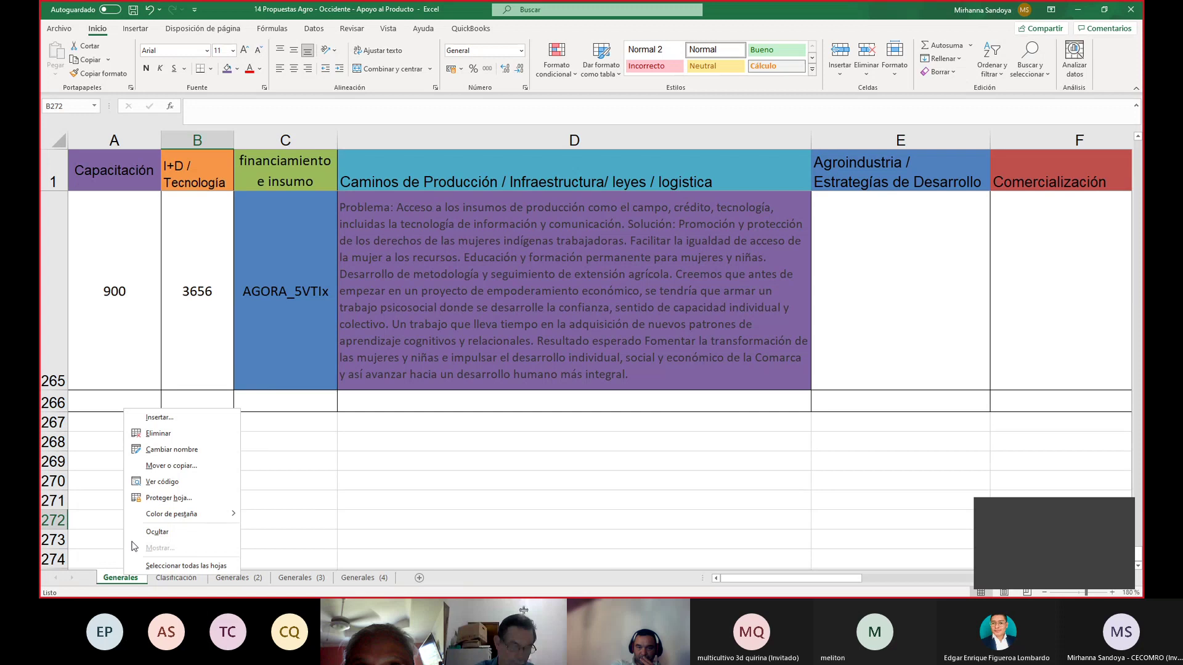
pyautogui.click(158, 468)
pyautogui.click(95, 484)
pyautogui.click(68, 509)
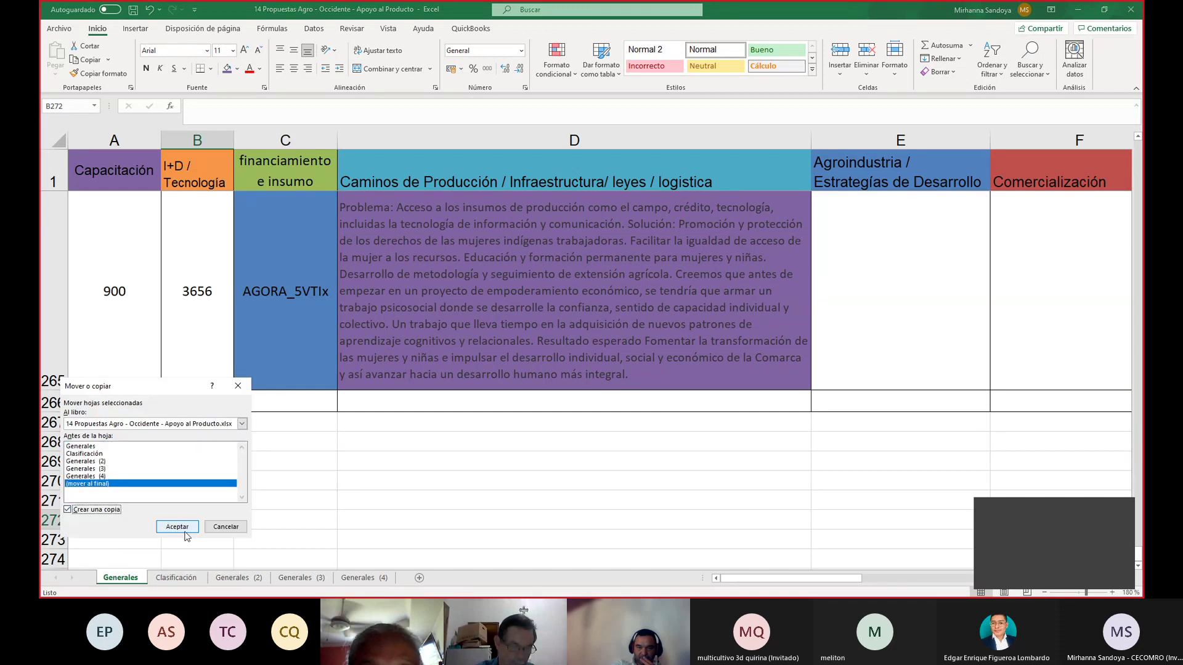
pyautogui.click(177, 526)
# Create a fifth copy of the Generales sheet, placed at the end of the workbook.
pyautogui.rightClick(126, 582)
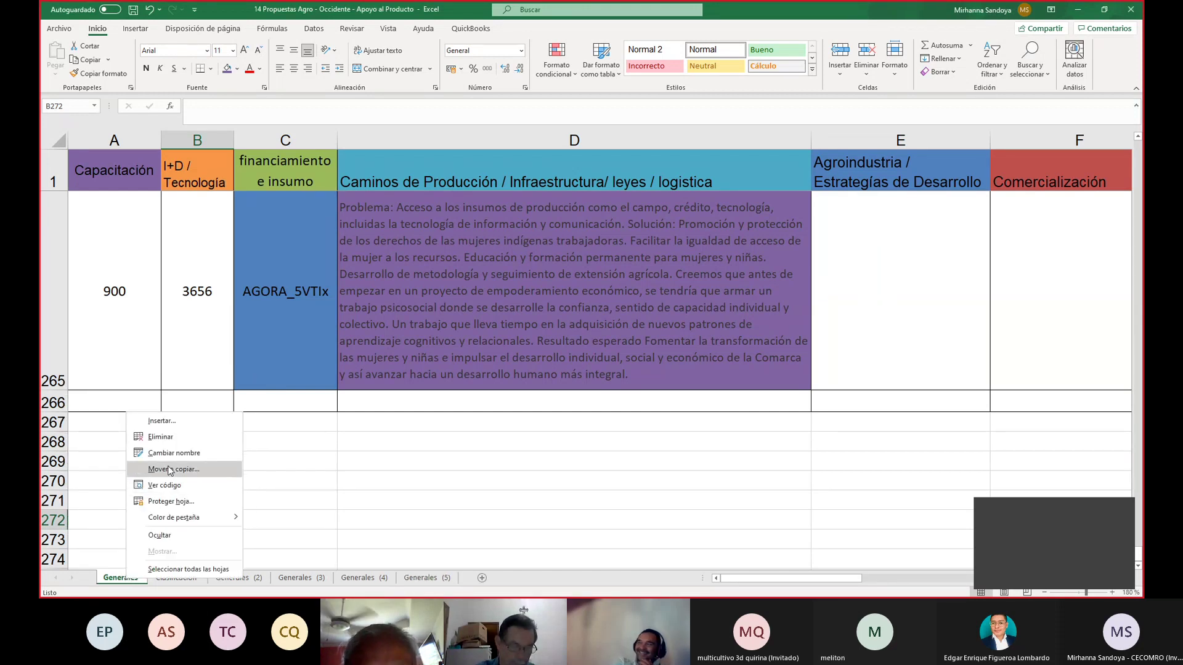
pyautogui.click(158, 471)
pyautogui.click(110, 491)
pyautogui.click(79, 508)
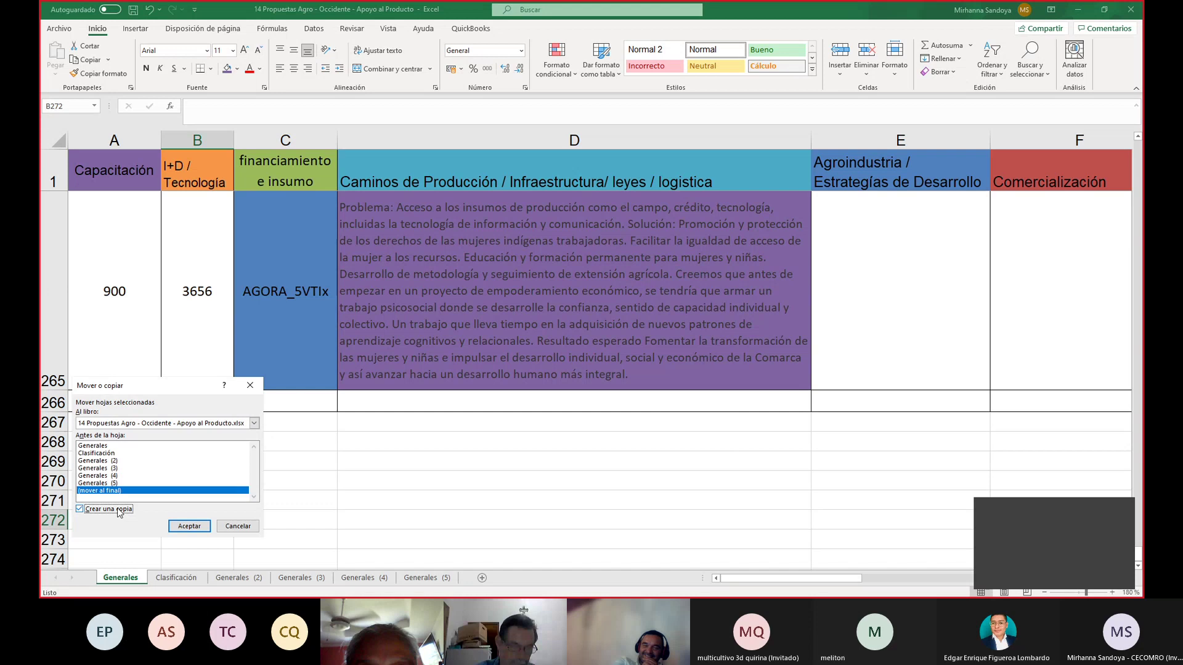
pyautogui.click(189, 527)
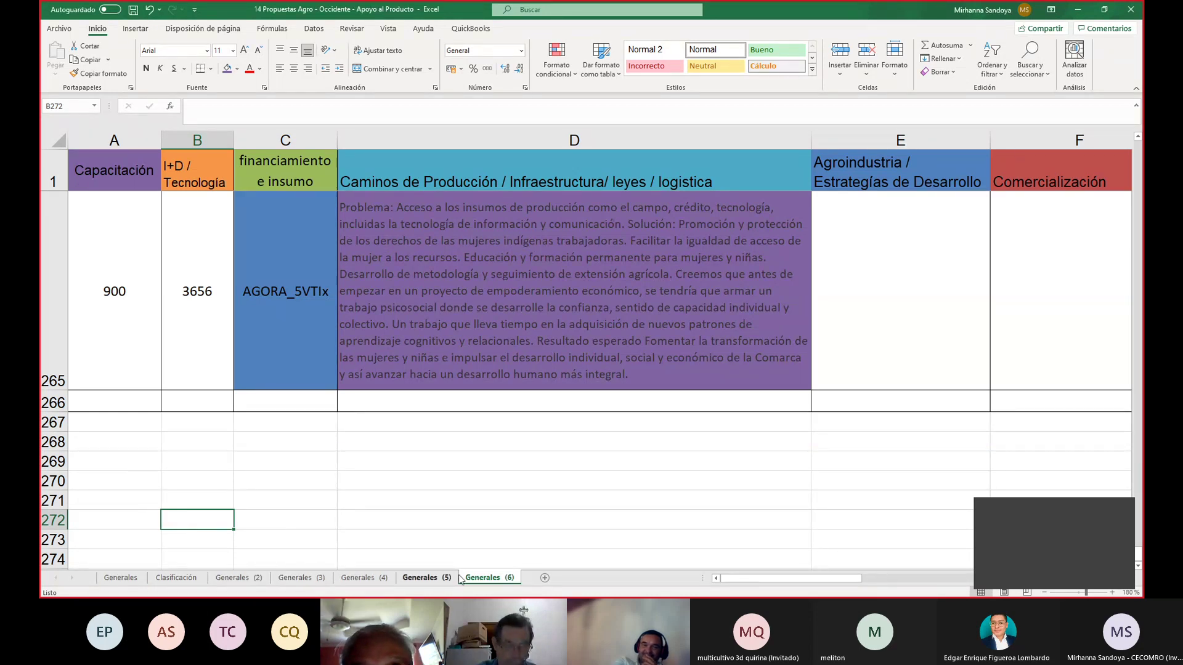
# Return to the original Generales sheet and create a sixth copy of it at the end of the workbook.
pyautogui.click(120, 577)
pyautogui.rightClick(120, 577)
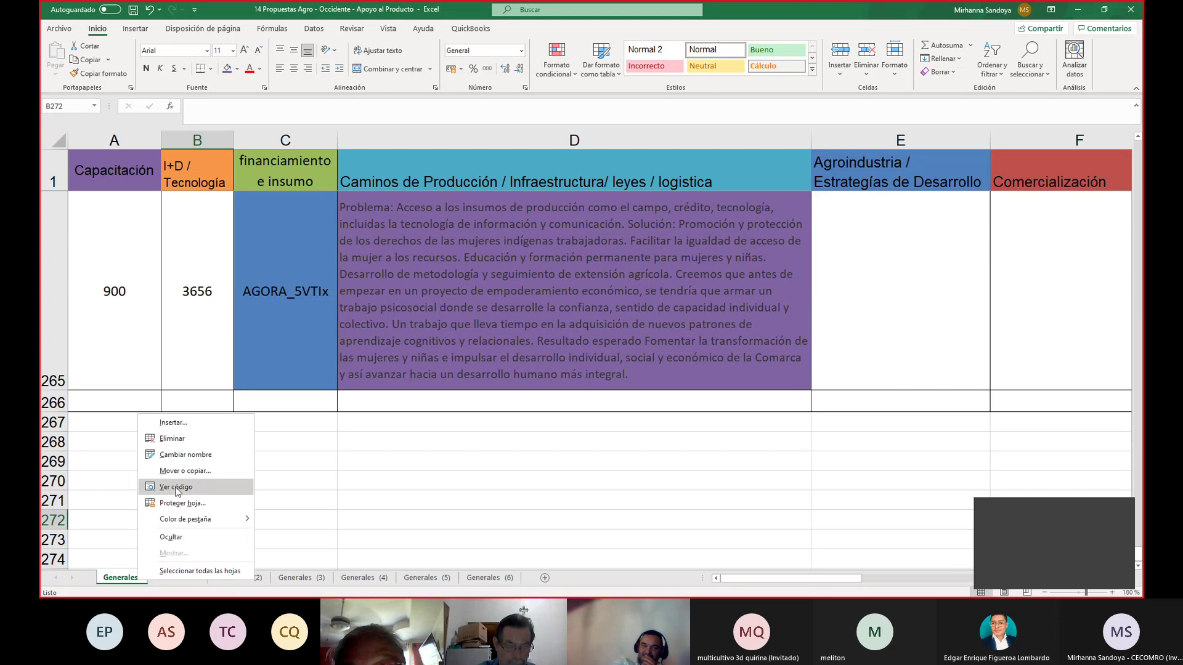
pyautogui.click(157, 470)
pyautogui.click(123, 502)
pyautogui.click(110, 512)
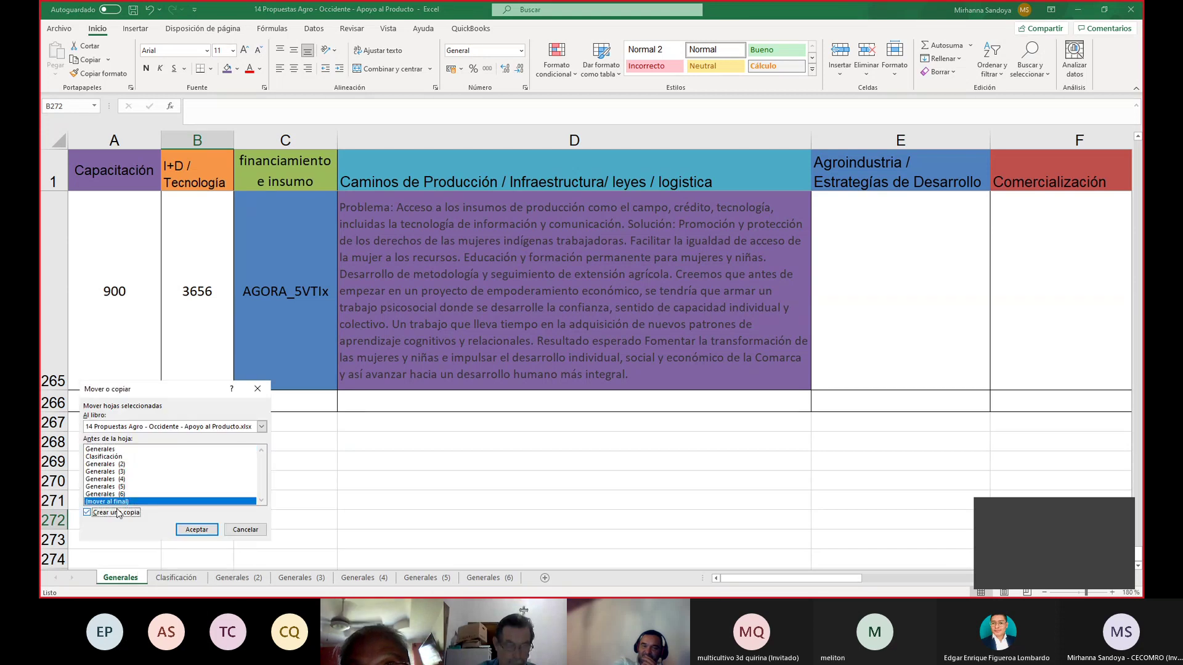
pyautogui.click(197, 529)
# Rename the sheet Generales (2) as 1 and the sheet Generales (3) as 2.
pyautogui.rightClick(241, 579)
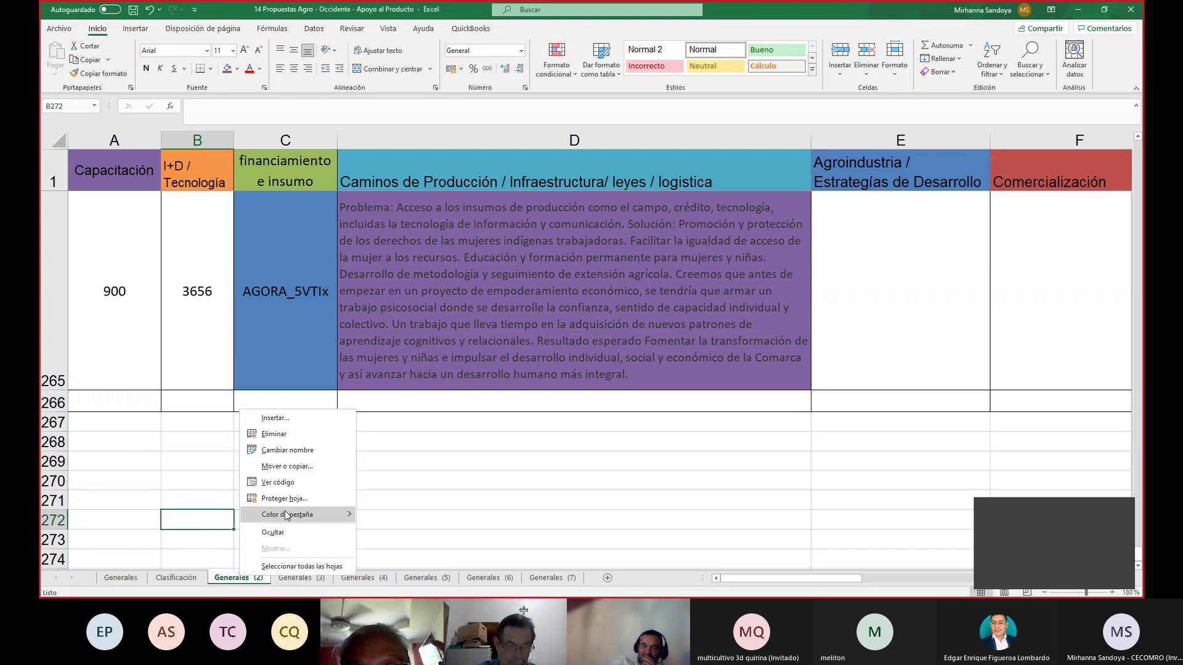
pyautogui.click(309, 450)
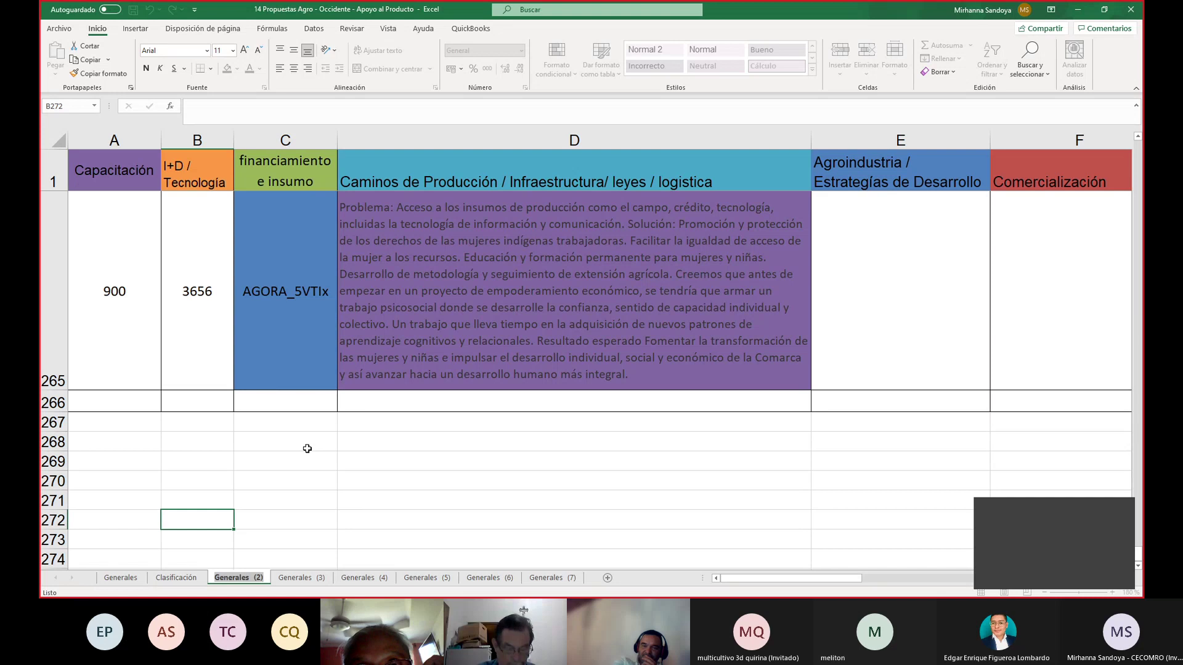
pyautogui.write('1')
pyautogui.press('Return')
pyautogui.rightClick(271, 584)
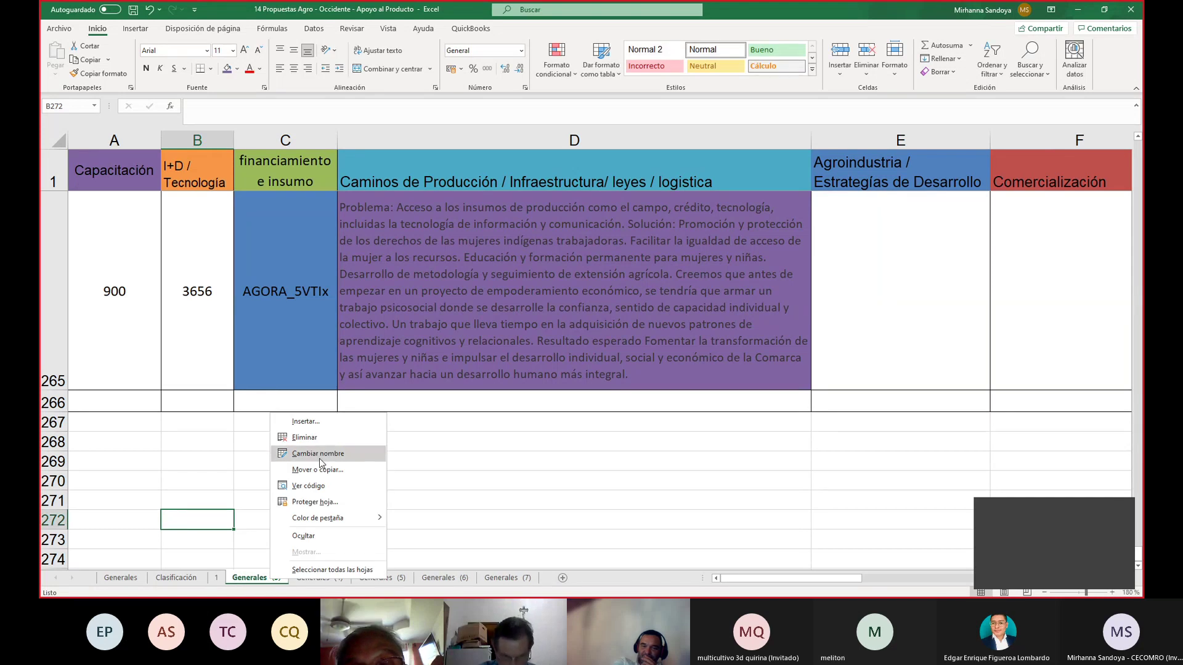
pyautogui.click(314, 457)
pyautogui.write('2')
pyautogui.press('Return')
# Rename the sheet Generales (4) as 3 and the sheet Generales (5) as 4.
pyautogui.rightClick(290, 578)
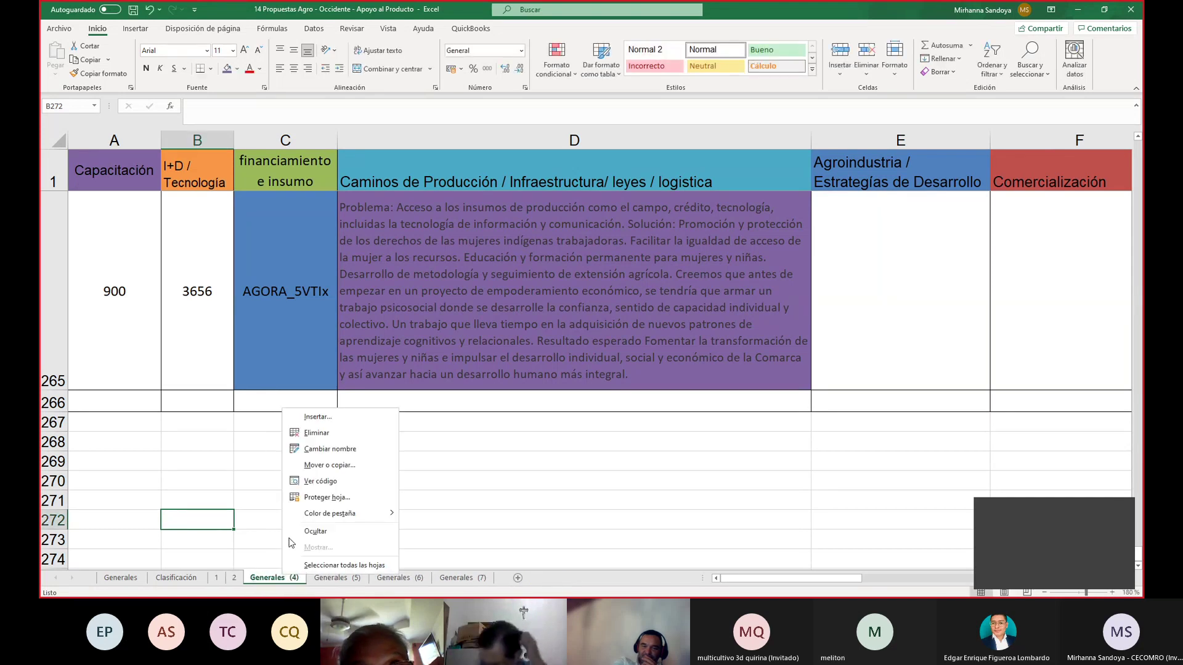
pyautogui.click(311, 452)
pyautogui.write('3')
pyautogui.press('Return')
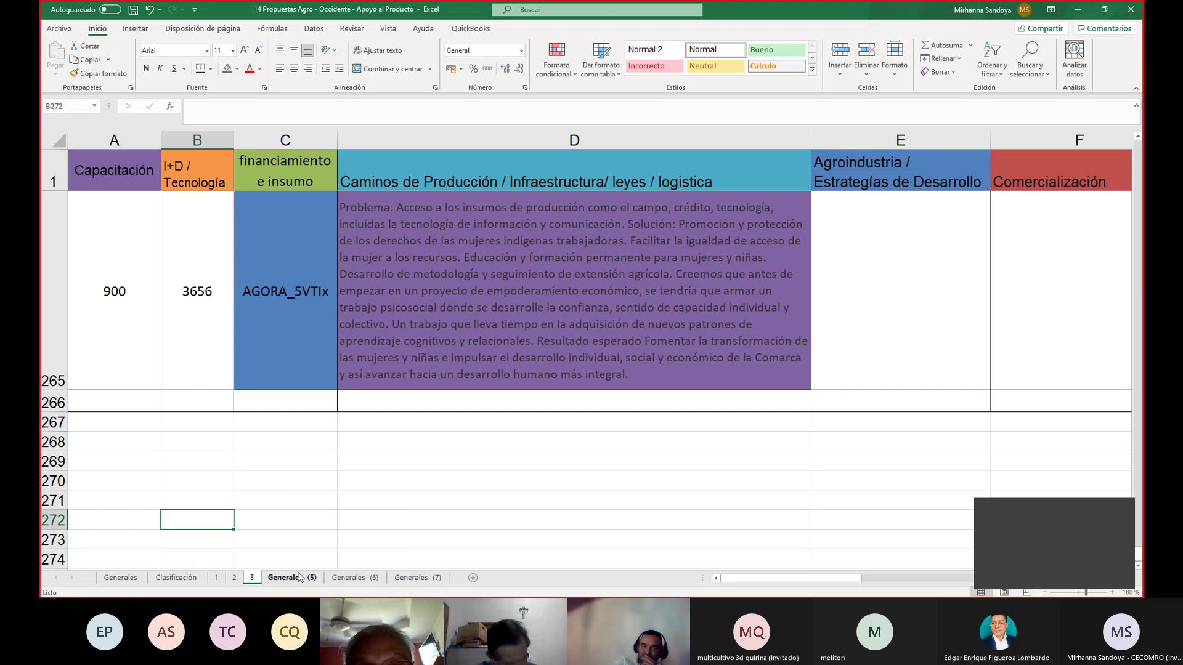
pyautogui.rightClick(298, 578)
pyautogui.click(331, 455)
pyautogui.write('4')
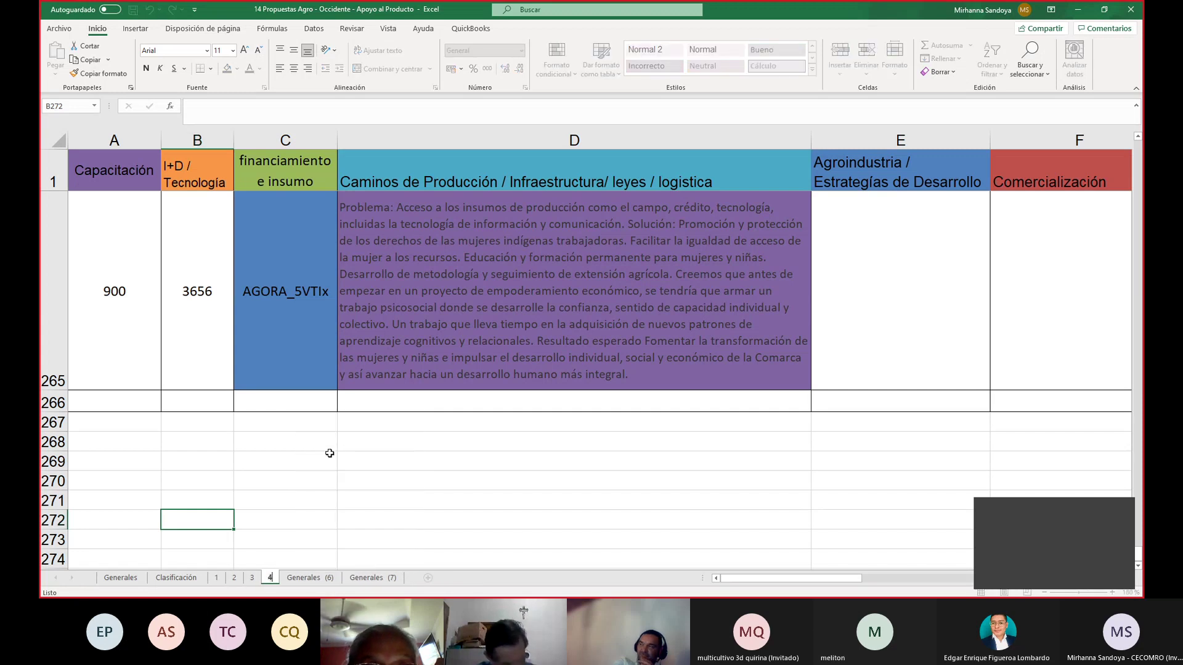
# Rename the sheet Generales (6) as 5 and the sheet Generales (7) as 6.
pyautogui.rightClick(314, 578)
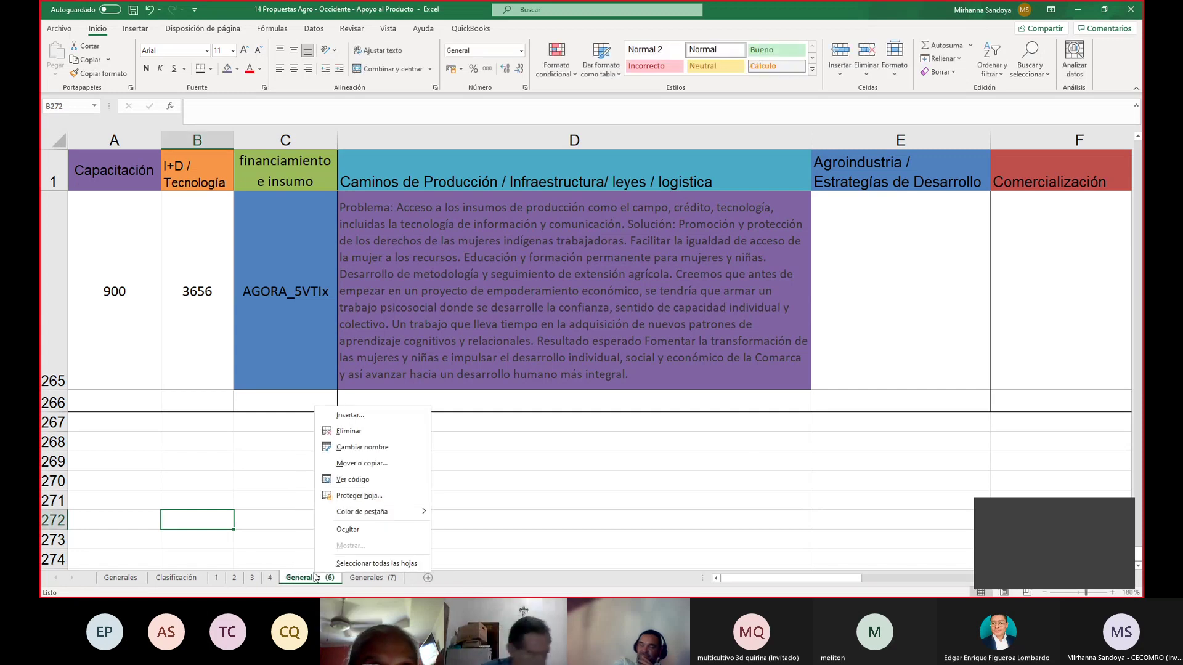
pyautogui.click(350, 451)
pyautogui.write('5')
pyautogui.press('Return')
pyautogui.rightClick(348, 577)
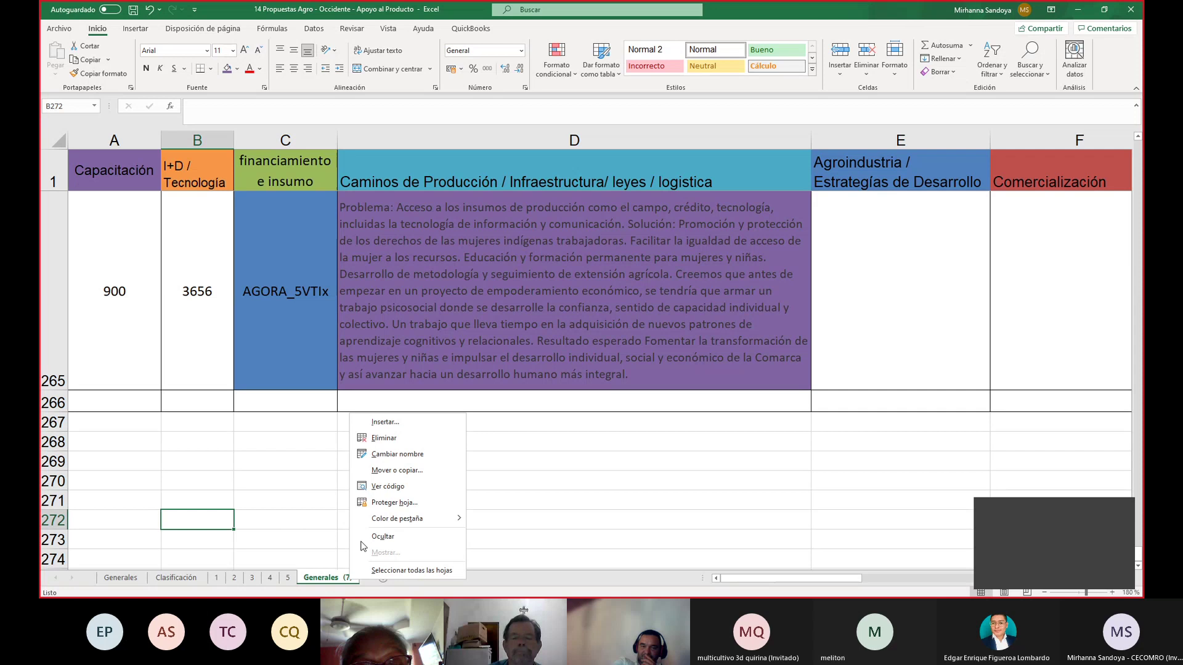
pyautogui.click(386, 461)
pyautogui.write('6')
pyautogui.press('Return')
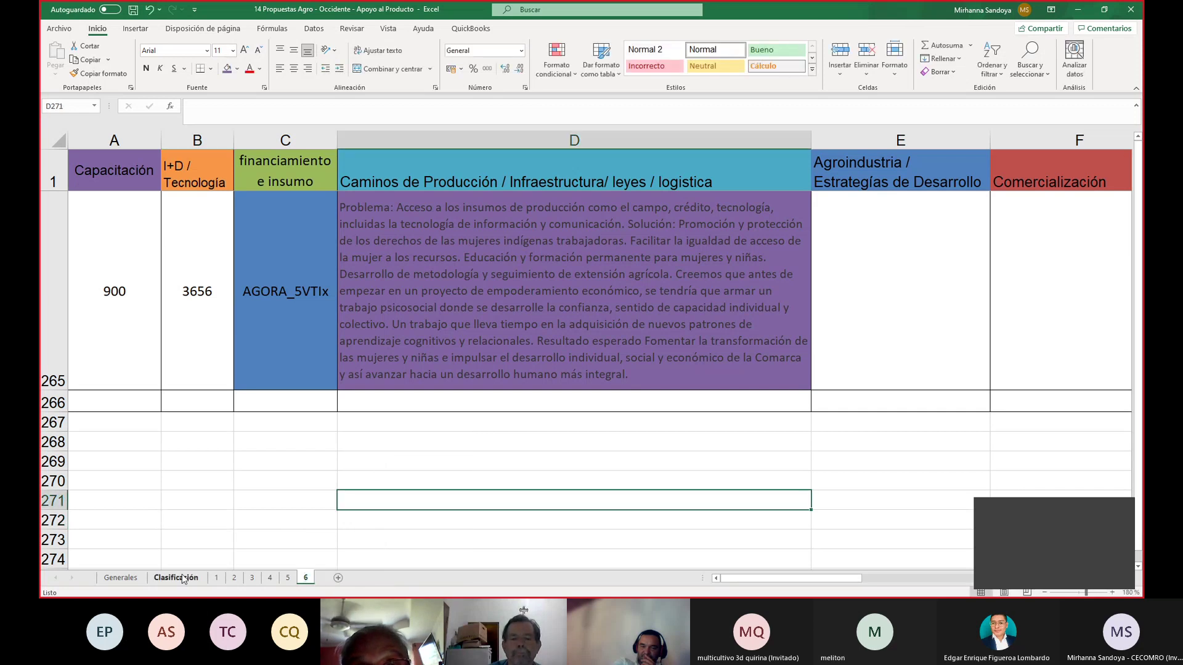
# Set the tab color of sheet 6 to the theme red used for Comercialización.
pyautogui.click(123, 578)
pyautogui.click(305, 578)
pyautogui.rightClick(305, 578)
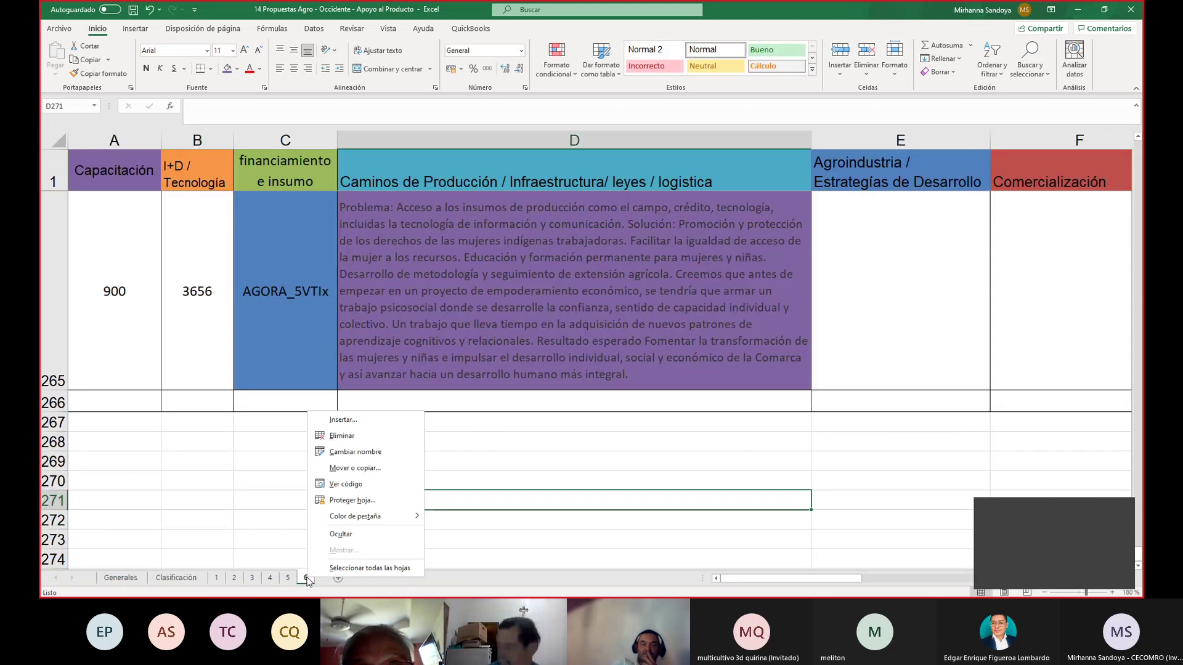
pyautogui.moveTo(394, 516)
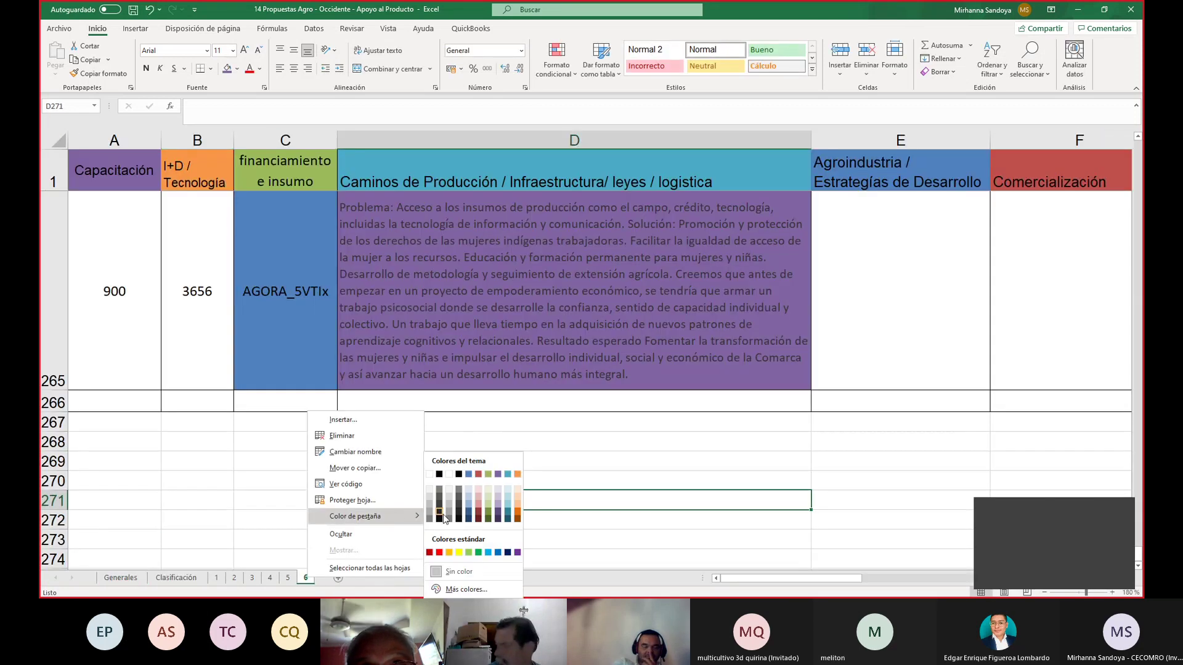
pyautogui.click(478, 475)
# Check the category color in Clasificación and set the tab color of sheet 5 to the theme blue used for Agroindustria.
pyautogui.click(176, 577)
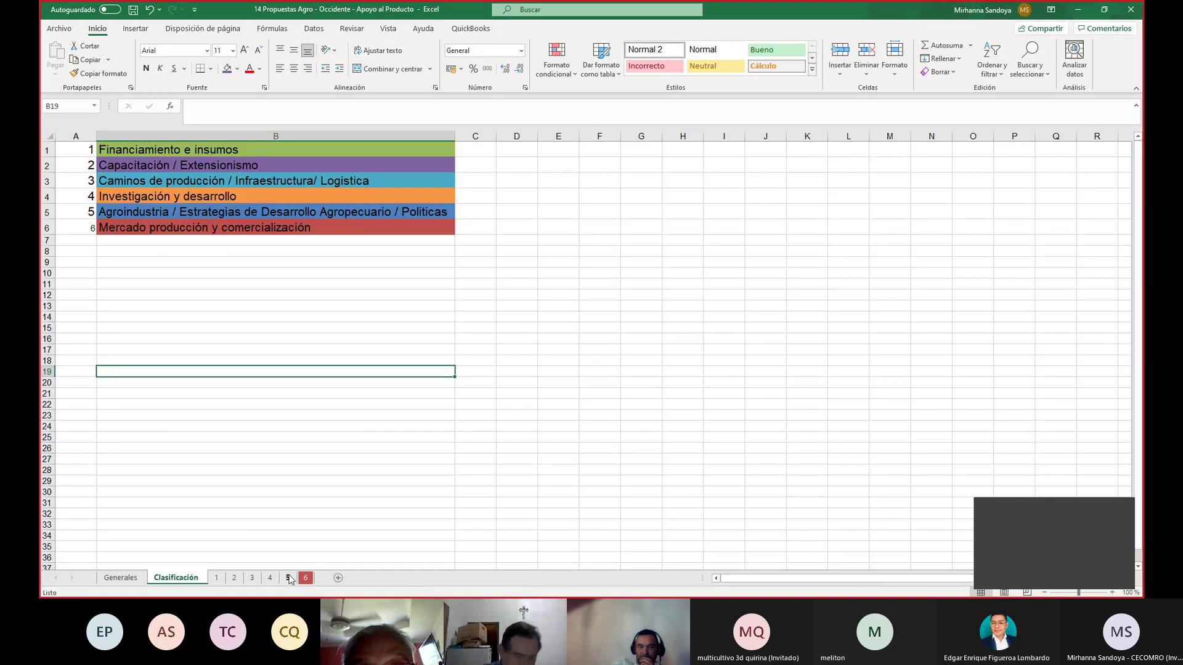
pyautogui.rightClick(290, 578)
pyautogui.moveTo(369, 517)
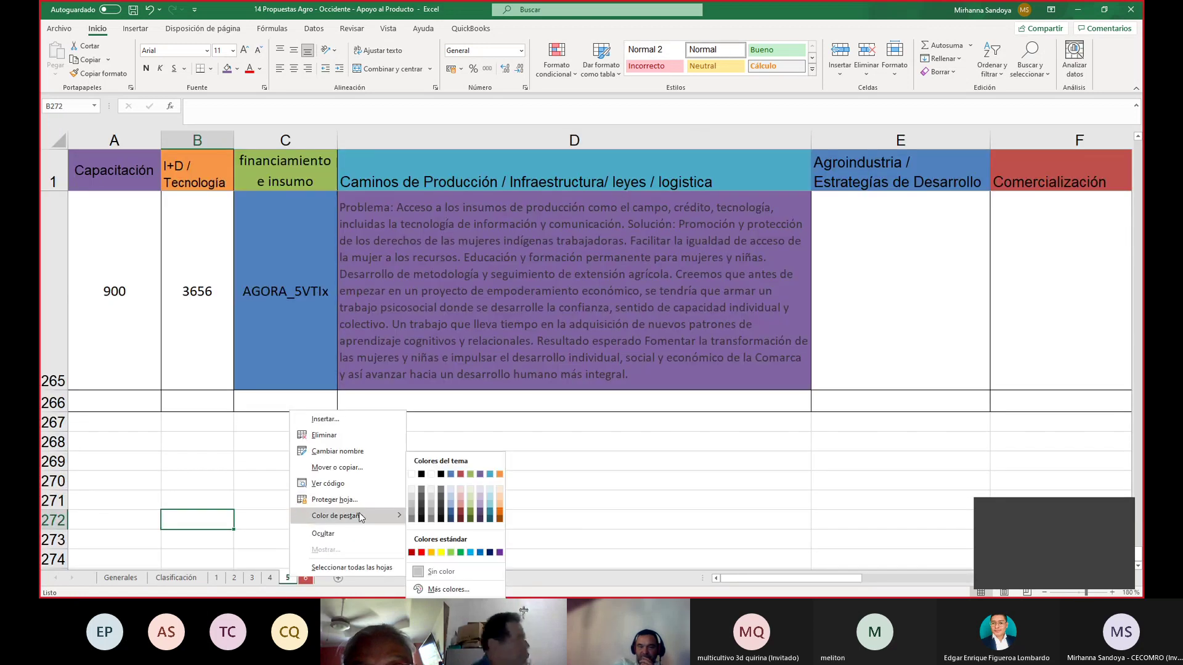
pyautogui.click(451, 476)
# Check the category list and set the tab color of sheet 4 to the theme orange used for Investigación y desarrollo.
pyautogui.click(176, 578)
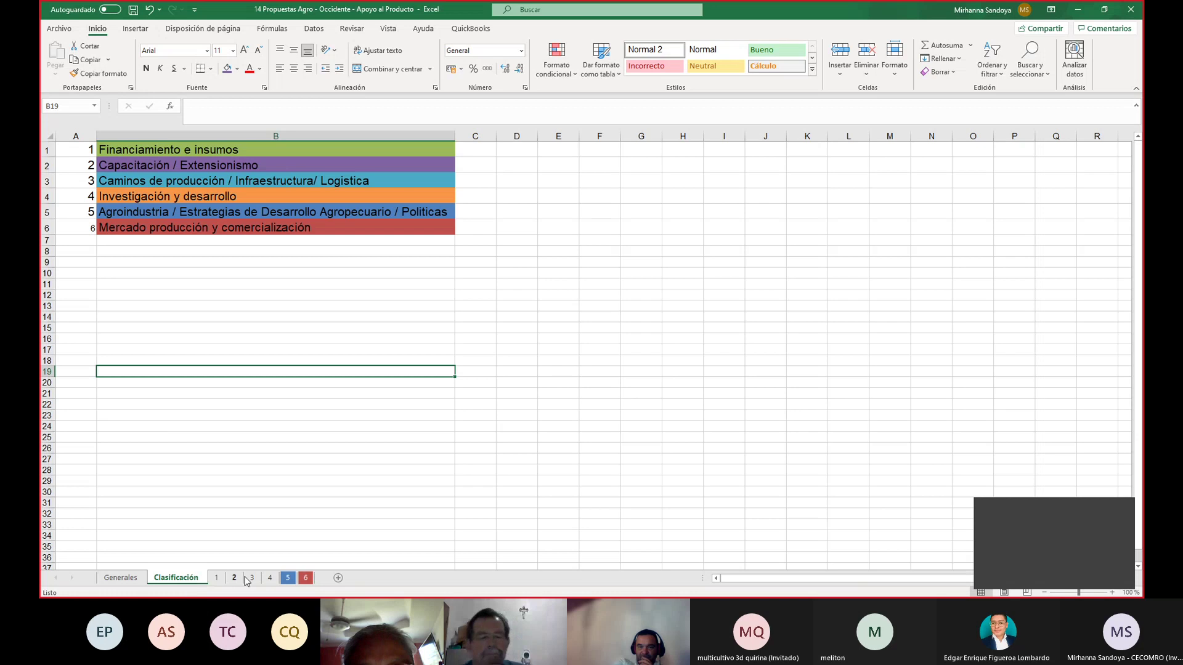
pyautogui.rightClick(270, 578)
pyautogui.moveTo(356, 515)
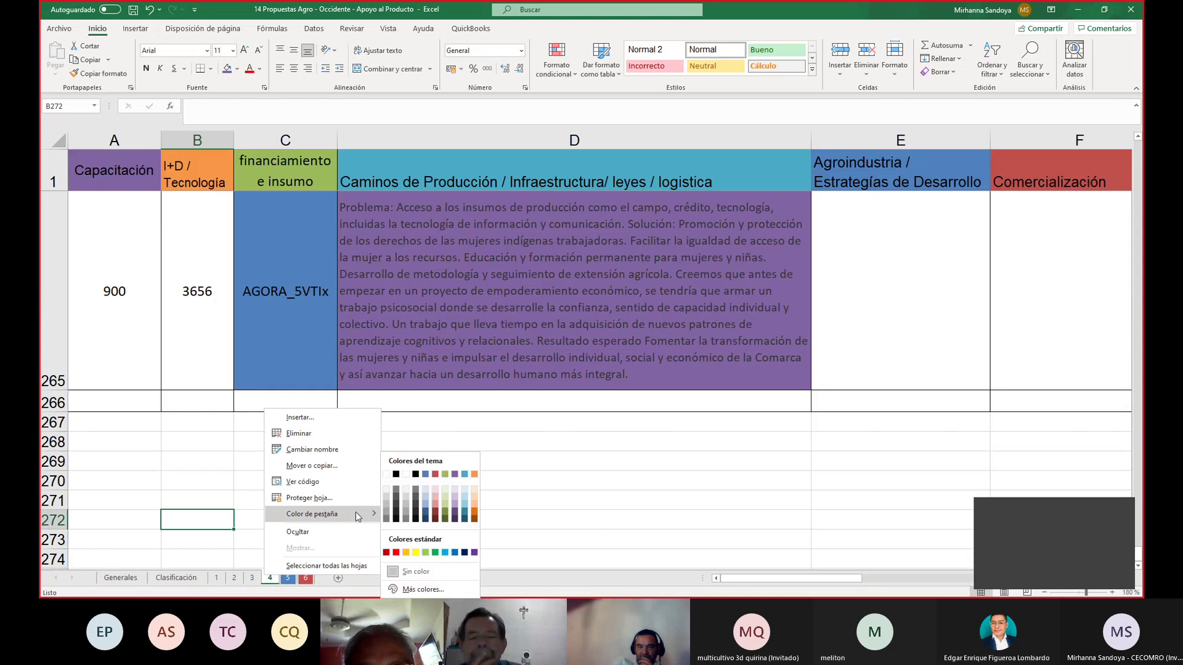
pyautogui.click(471, 475)
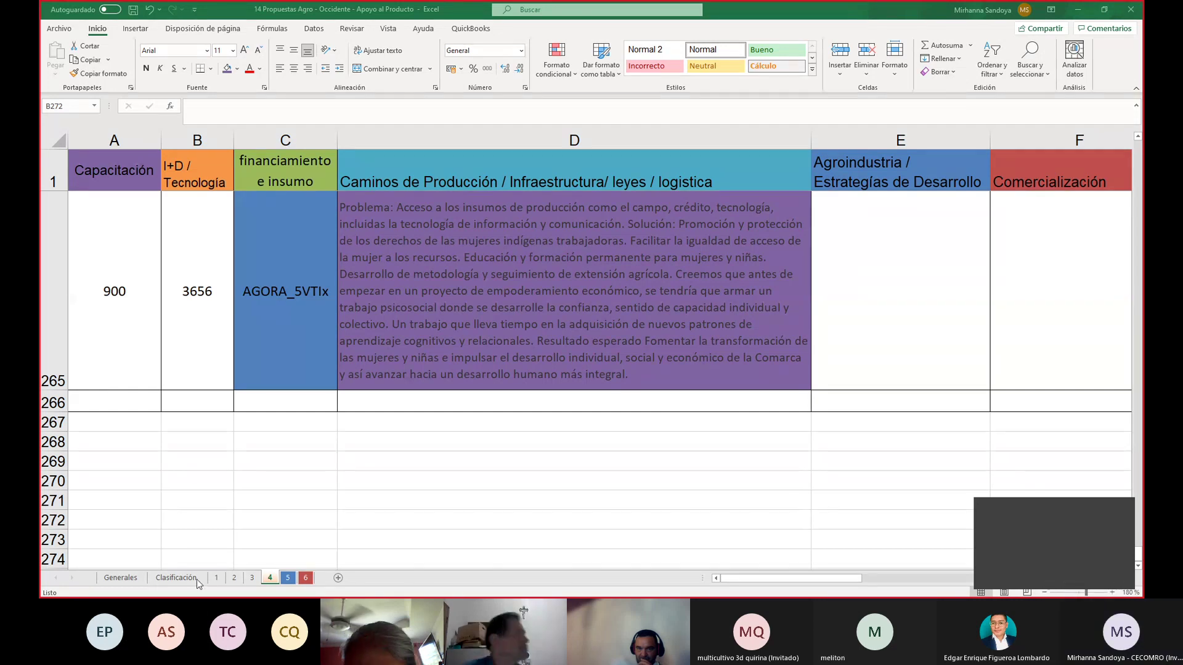
# Check Clasificación and set the tab color of sheet 3 to the theme aqua used for Caminos de producción.
pyautogui.click(176, 579)
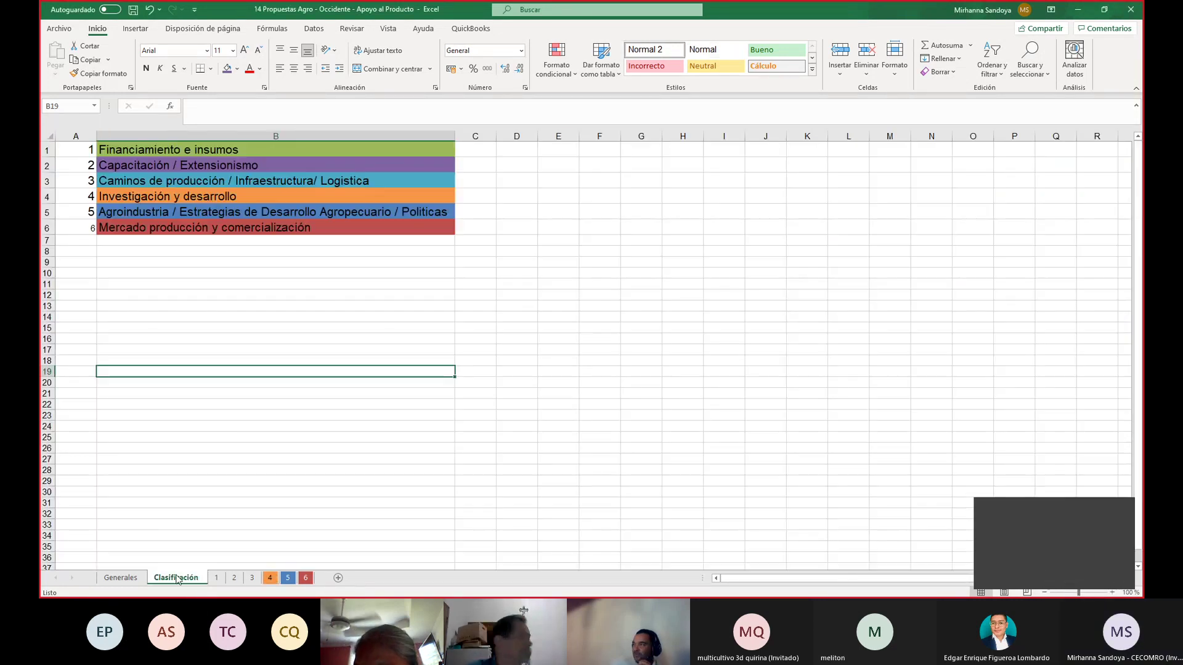
pyautogui.rightClick(252, 577)
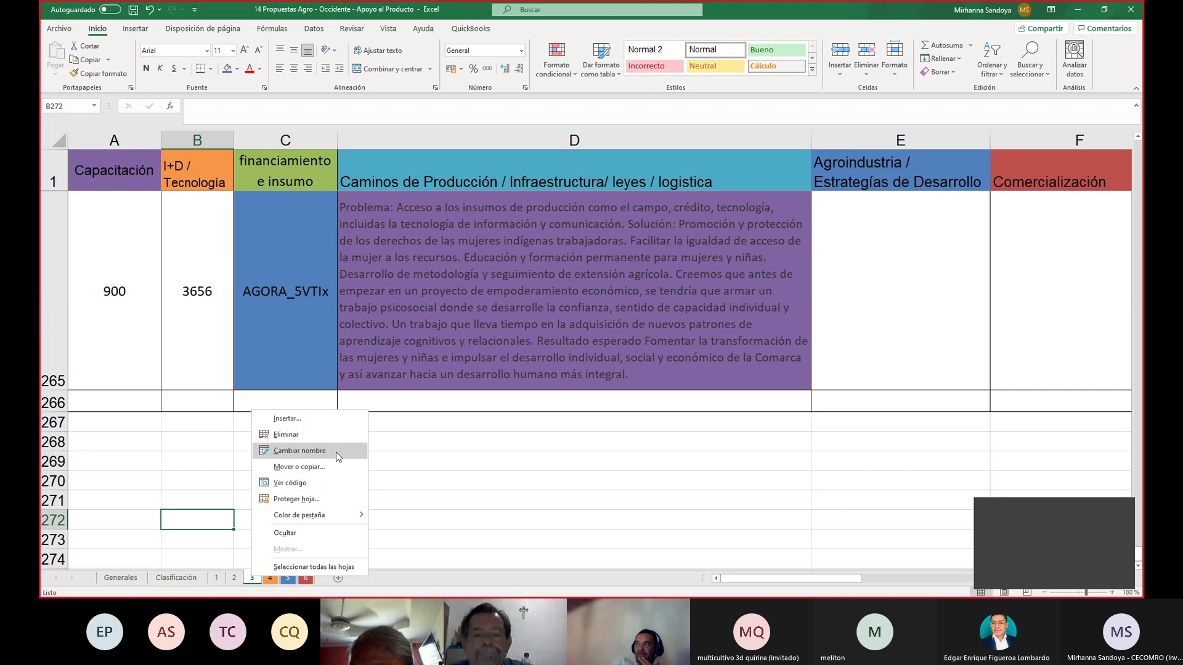
pyautogui.moveTo(336, 515)
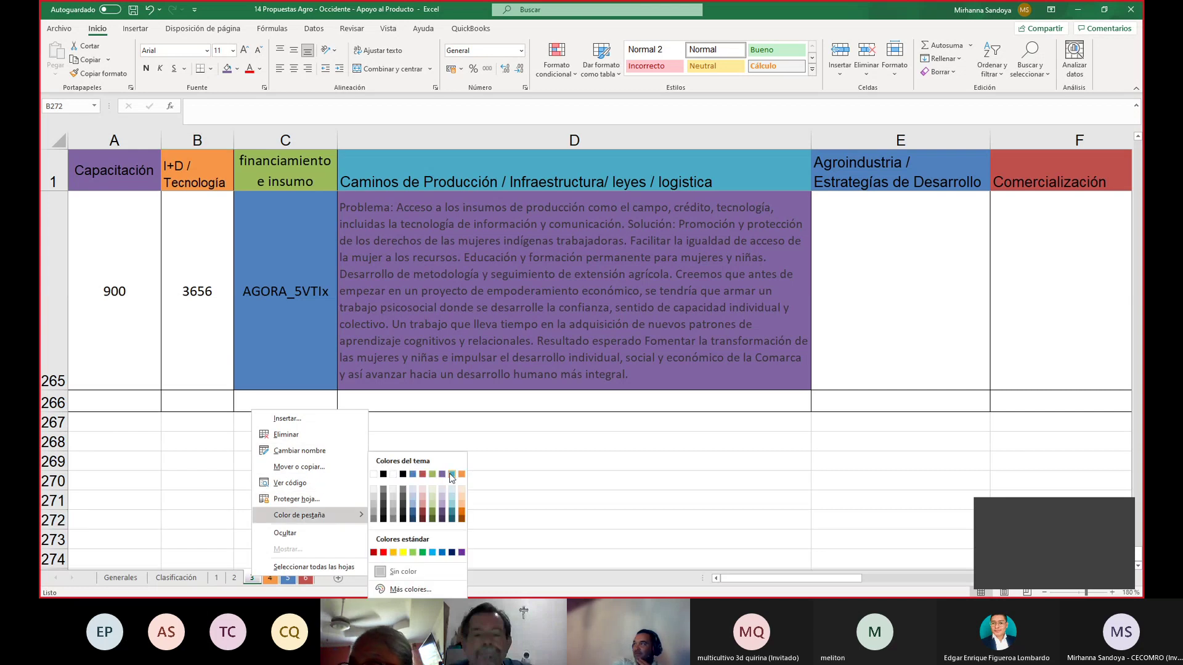
pyautogui.click(451, 474)
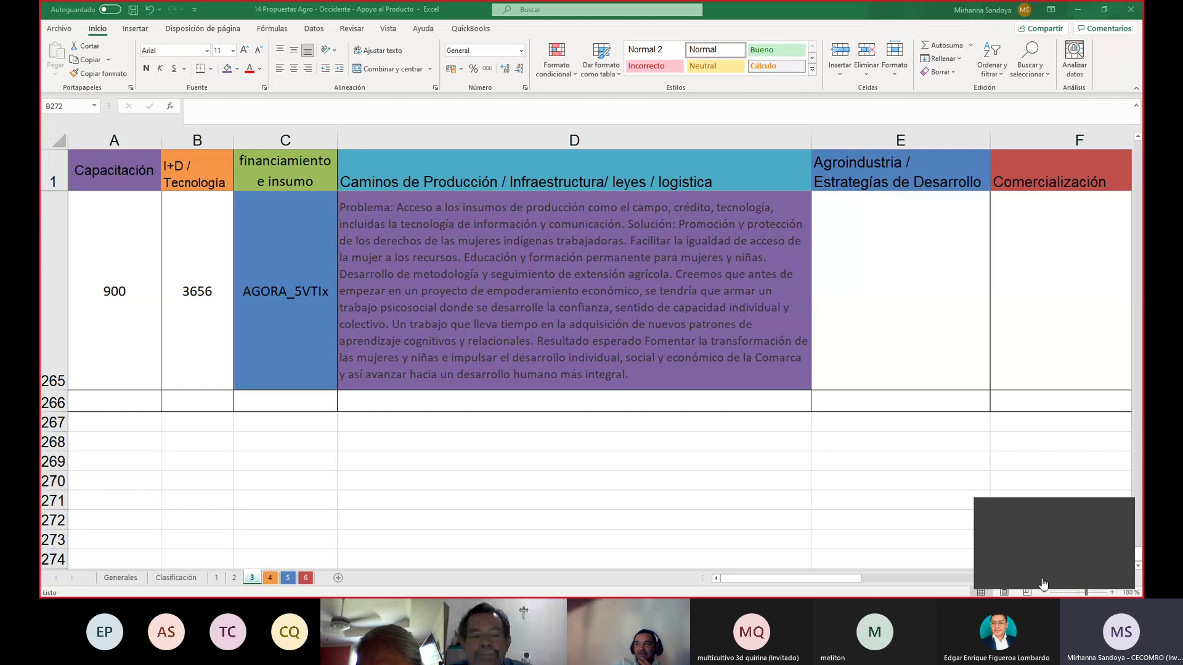
# Check Clasificación and set the tab color of sheet 2 to the theme purple used for Capacitación / Extensionismo.
pyautogui.click(197, 579)
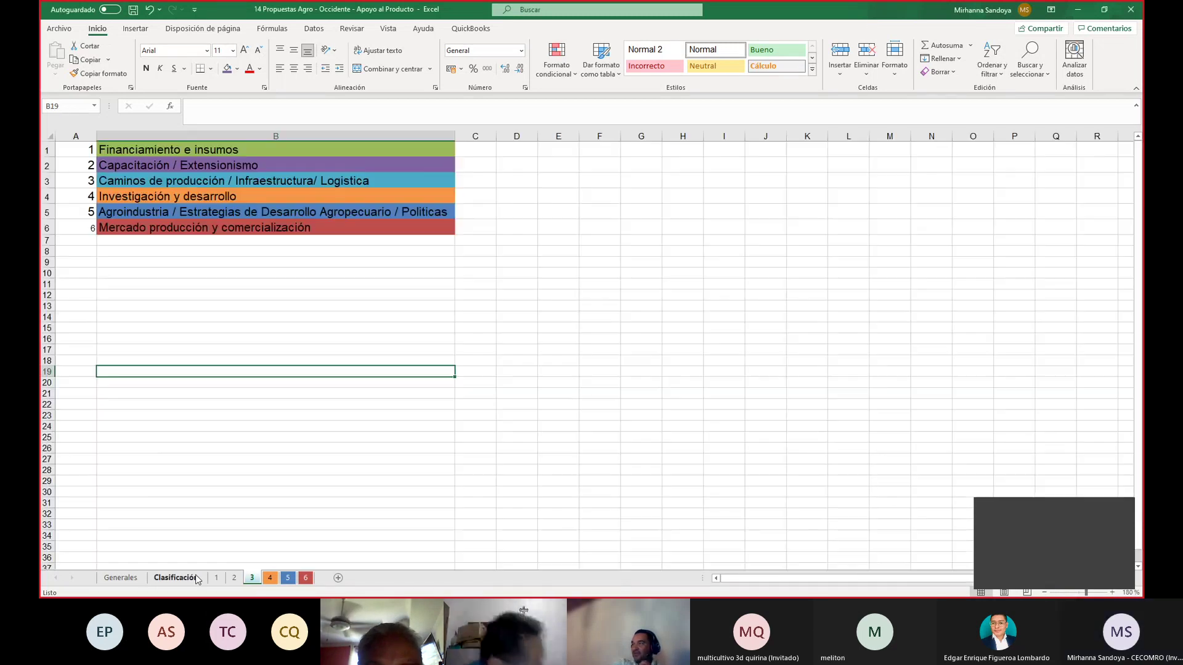
pyautogui.rightClick(232, 579)
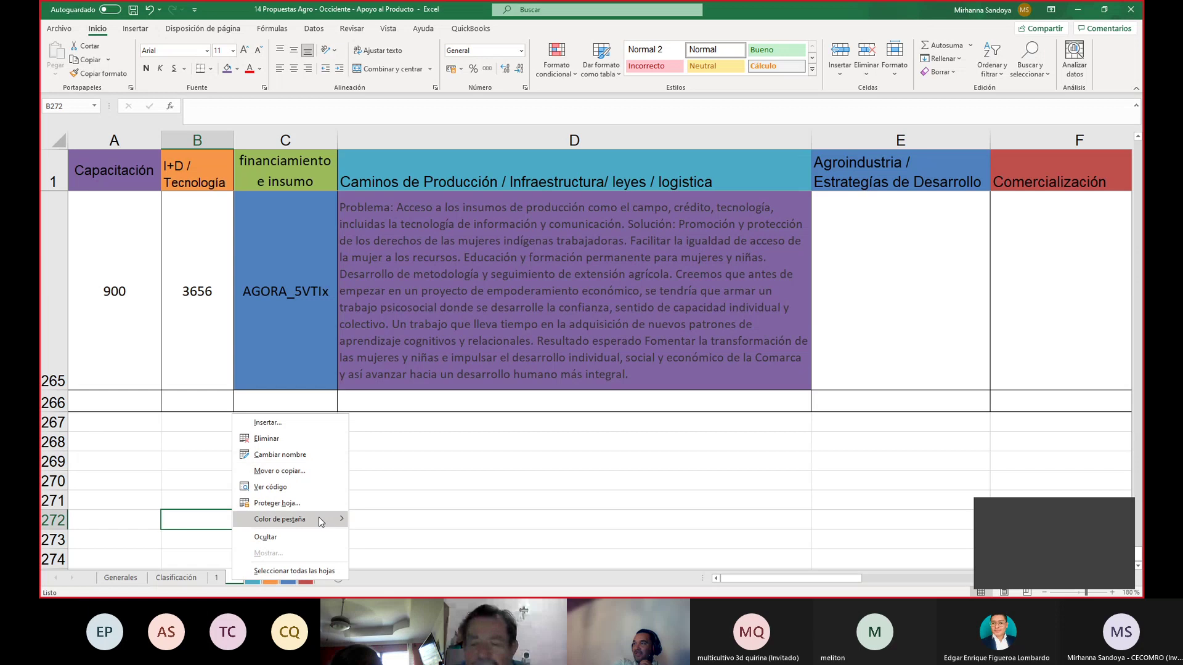
pyautogui.moveTo(320, 521)
pyautogui.click(425, 482)
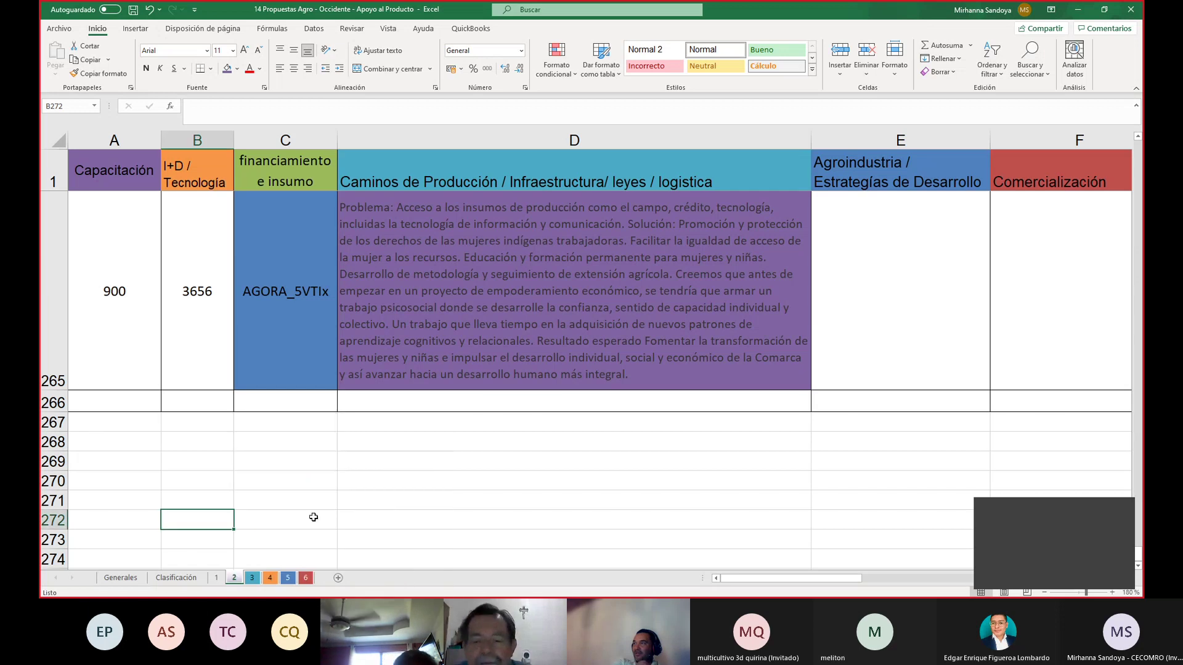
# Set the tab color of sheet 1 to the theme green used for Financiamiento e insumos.
pyautogui.click(187, 579)
pyautogui.rightClick(217, 578)
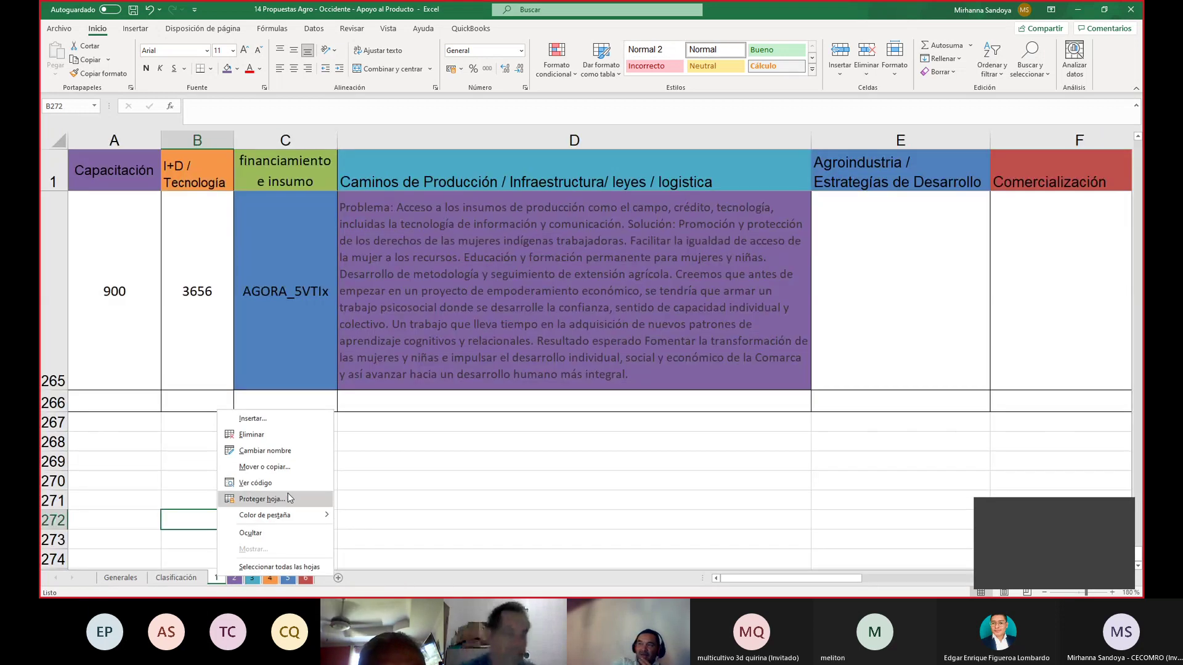
pyautogui.moveTo(332, 512)
pyautogui.click(393, 478)
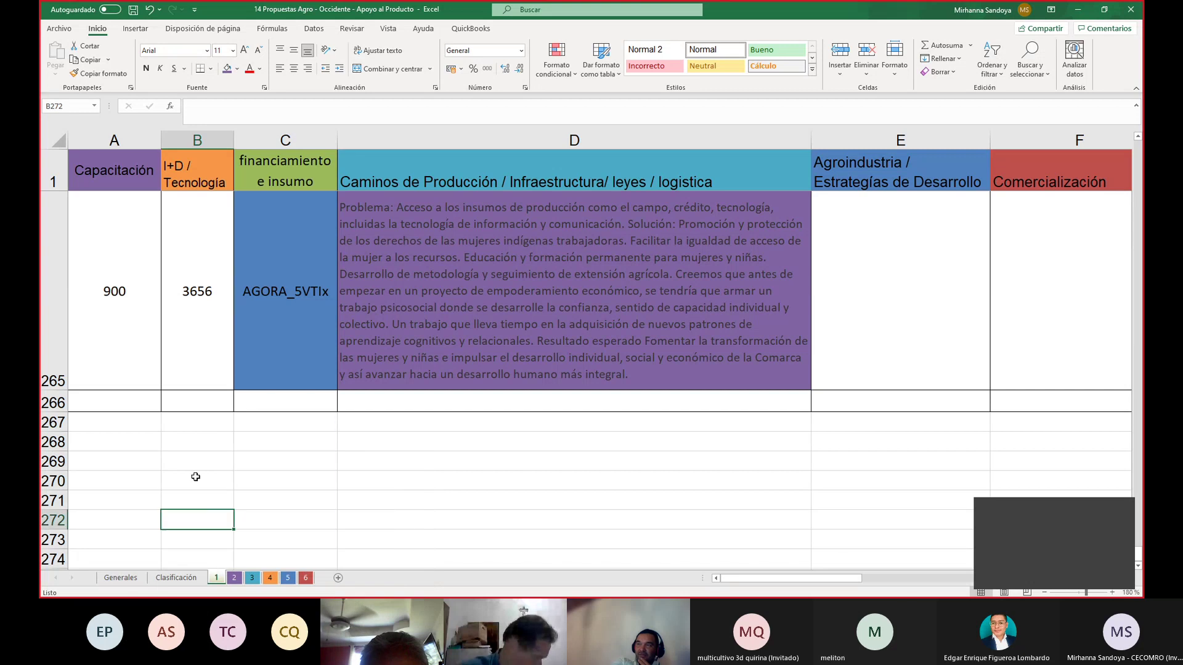
pyautogui.click(195, 477)
pyautogui.click(455, 487)
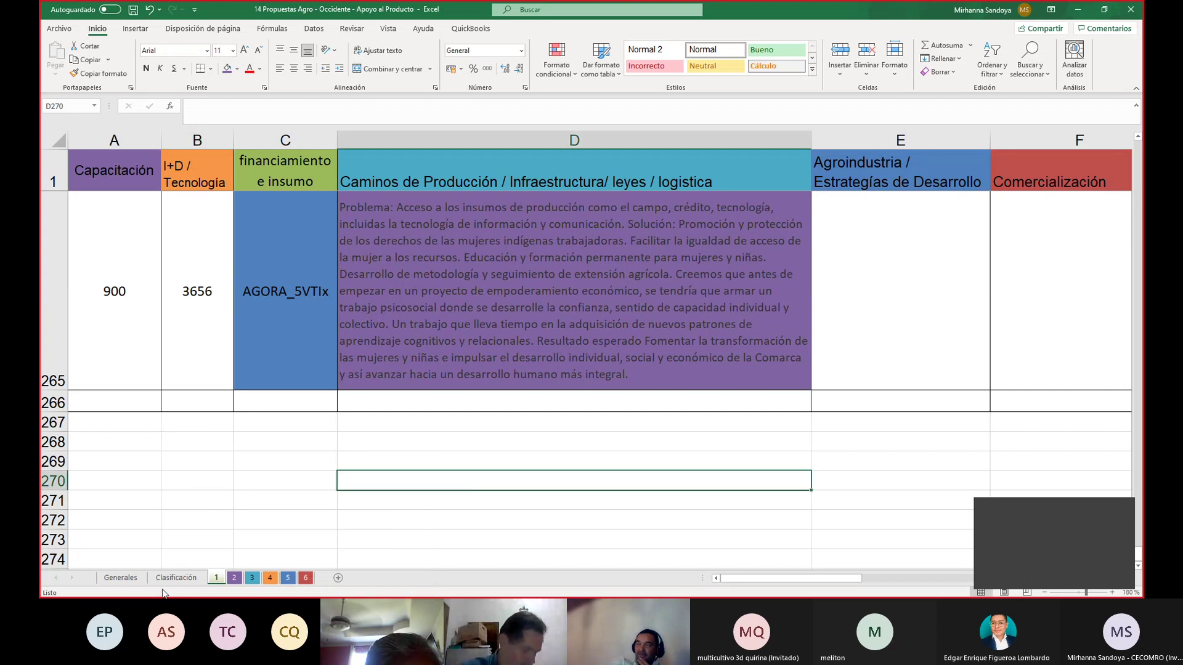
# Return to the first proposals of sheet 1 and stop sharing the screen in the meeting.
pyautogui.click(216, 578)
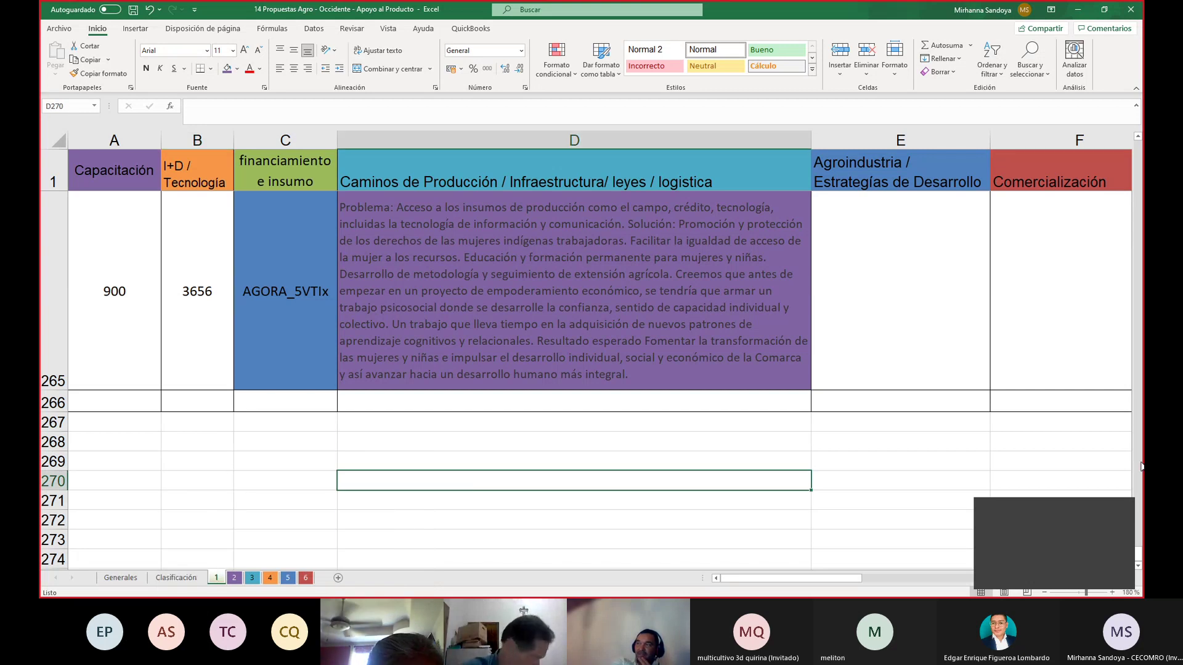
pyautogui.moveTo(1139, 557); pyautogui.dragTo(1137, 145)
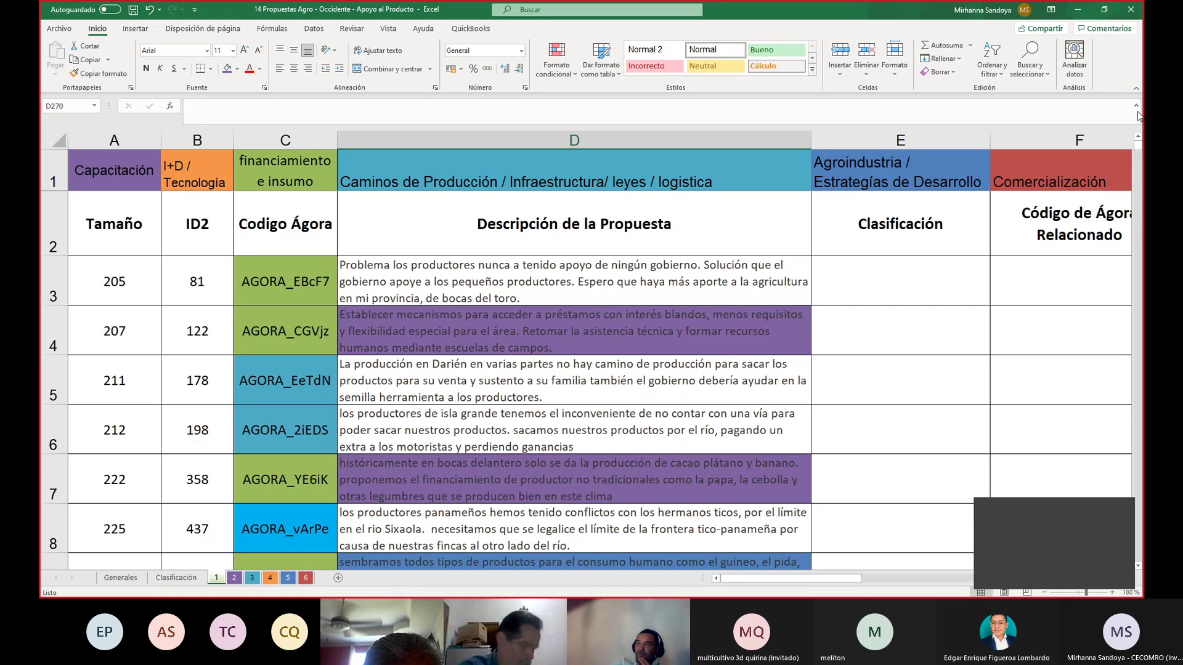
pyautogui.click(1043, 581)
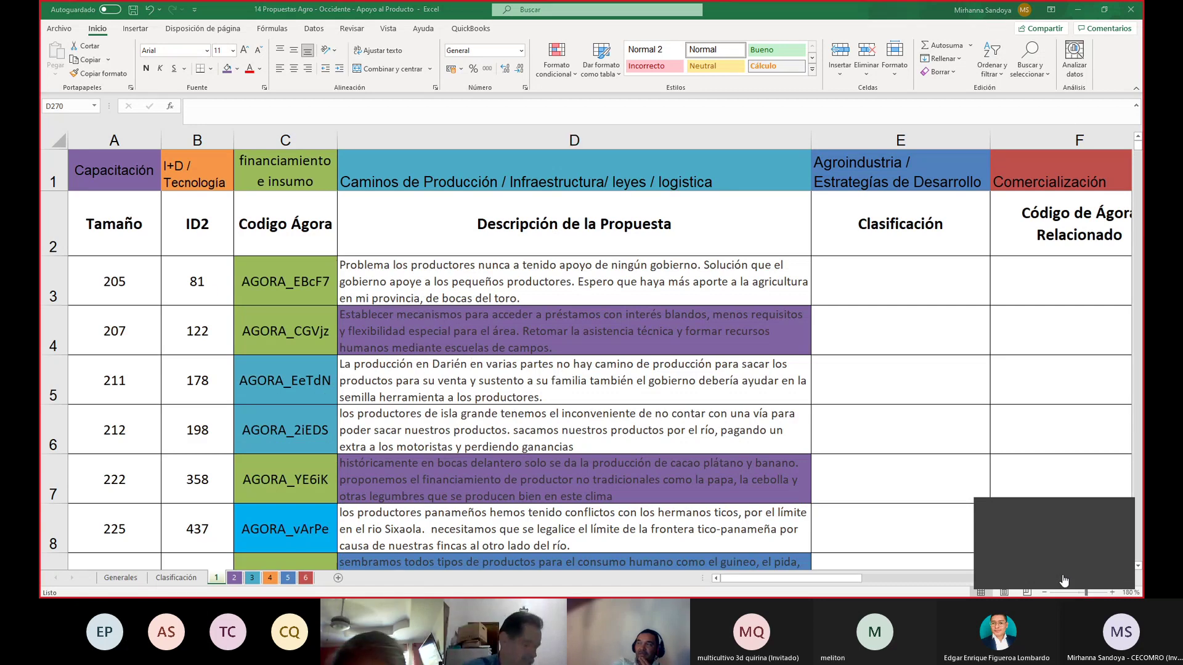
pyautogui.click(1064, 581)
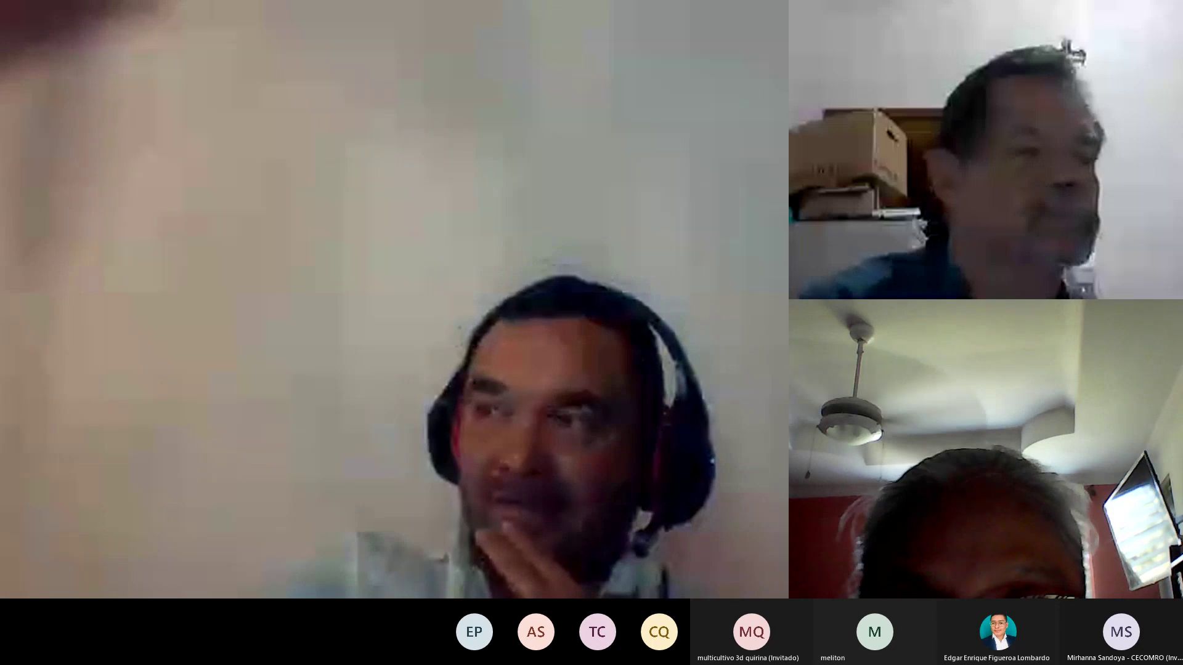